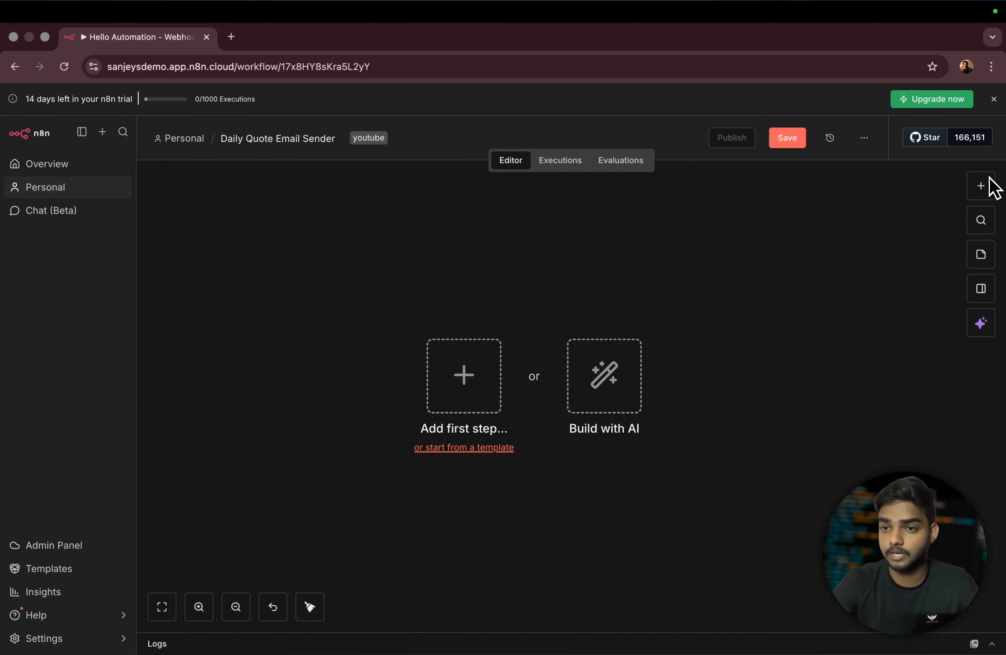
- Drag the 'Trigger manually' node from the trigger panel onto the canvas and position it
left_click(980, 187)
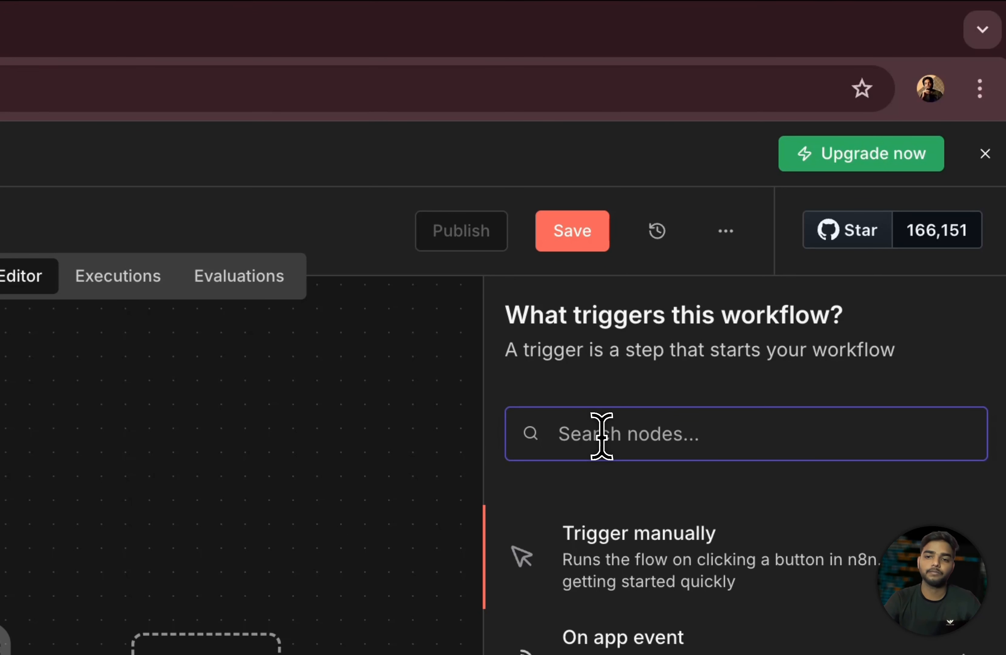
left_click_drag(729, 587, 497, 528)
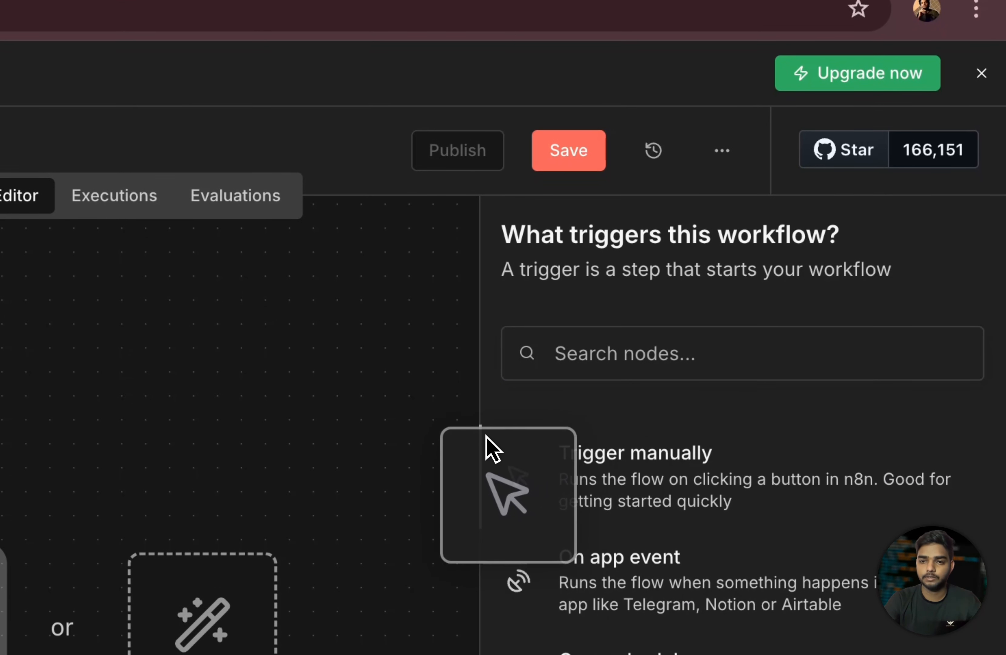
left_click_drag(486, 435, 694, 429)
left_click_drag(694, 496, 179, 484)
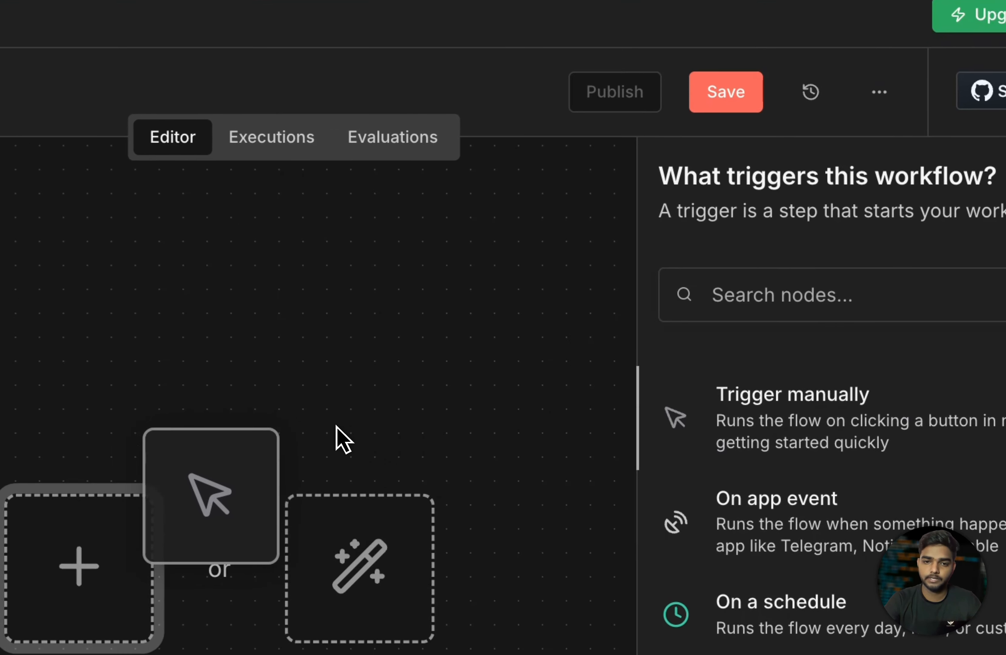
left_click_drag(343, 440, 57, 392)
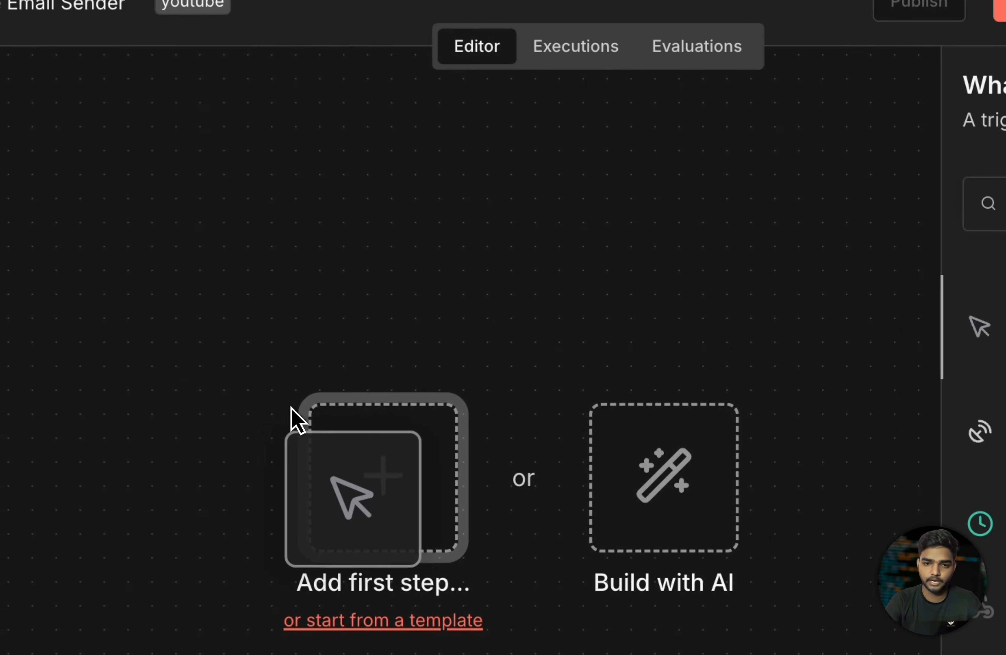
left_click_drag(291, 407, 340, 427)
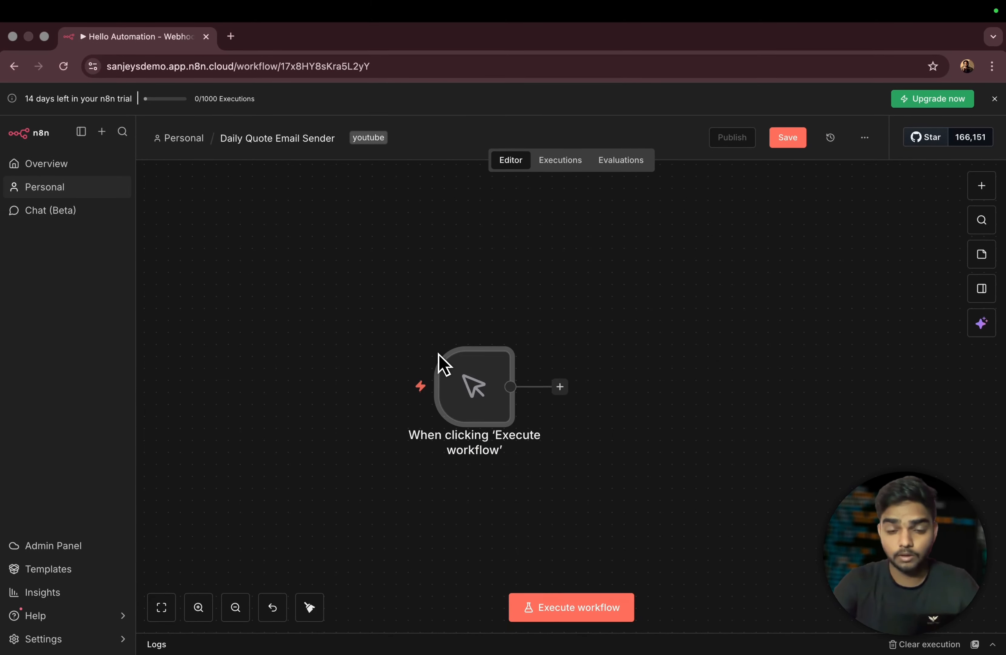
mouse_move(474, 393)
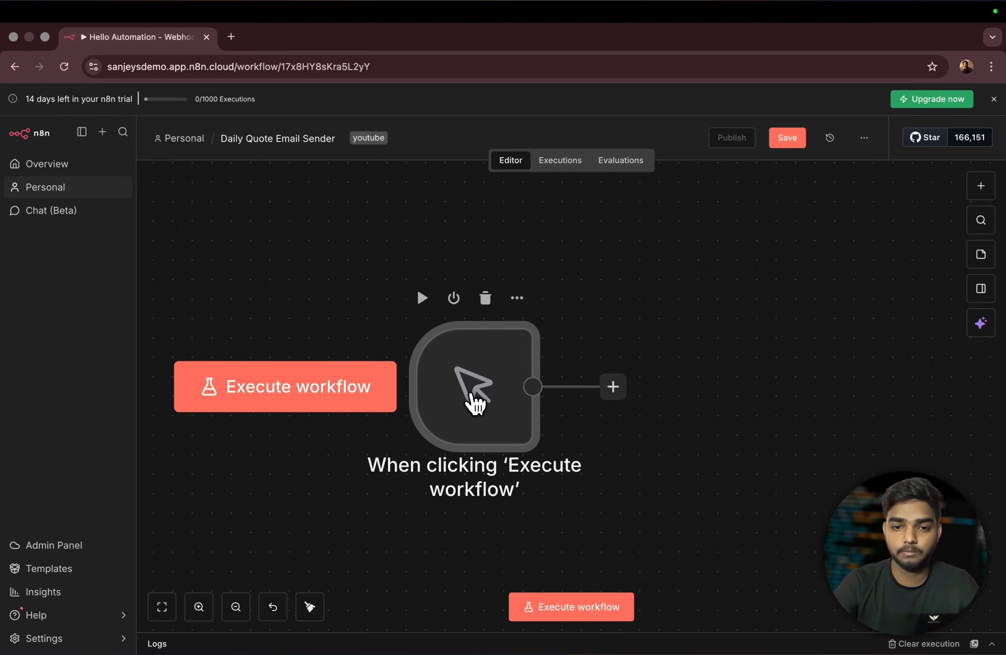
scroll(473, 404, "up", 2)
scroll(474, 403, "down", 5)
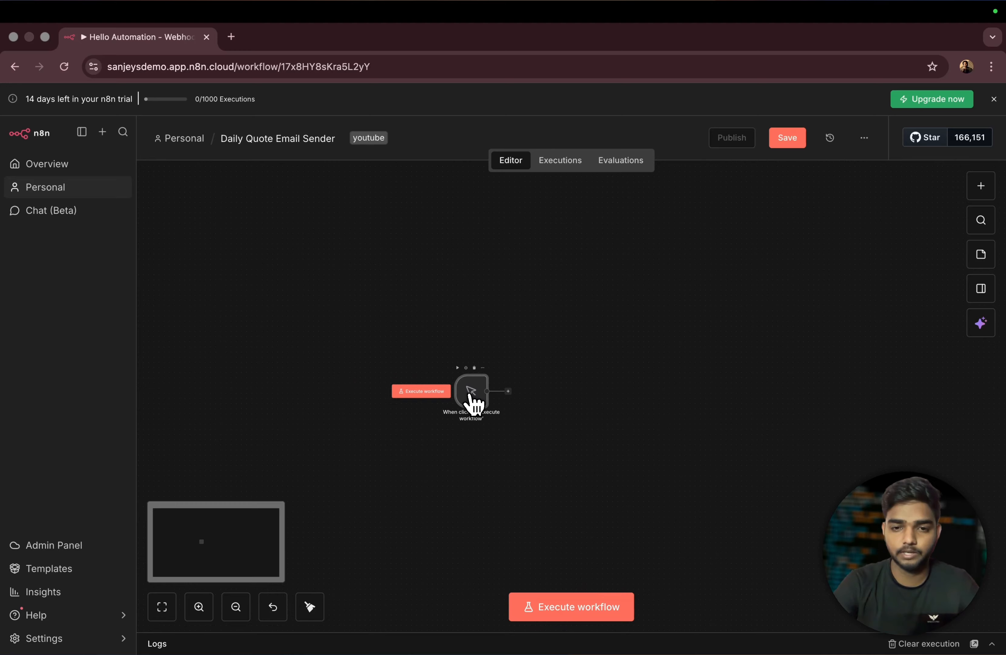
scroll(473, 404, "up", 5)
scroll(470, 395, "up", 1)
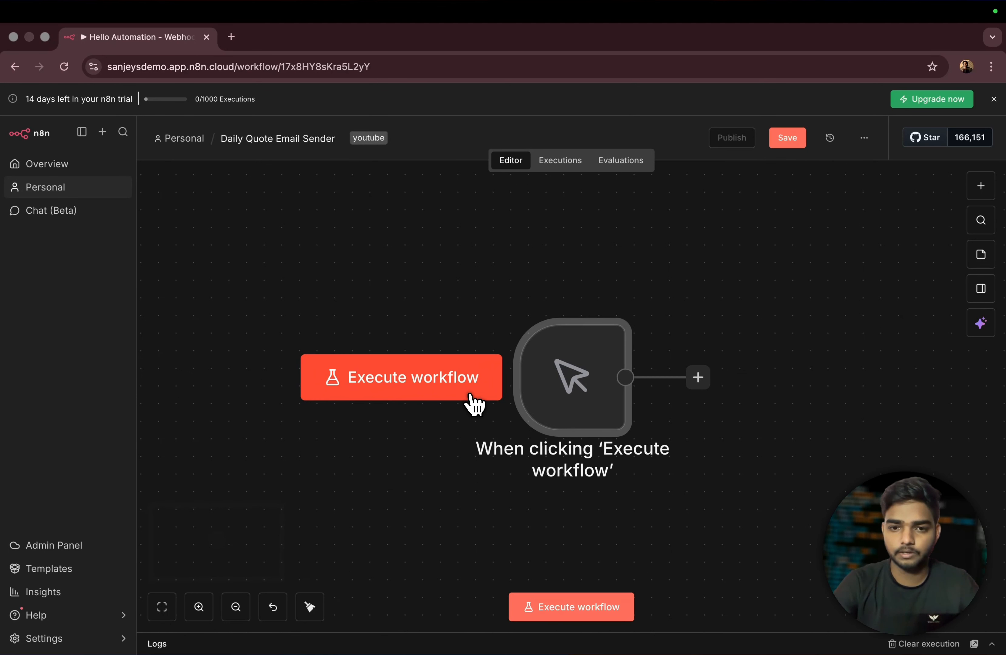
scroll(557, 391, "up", 3)
scroll(558, 390, "down", 3)
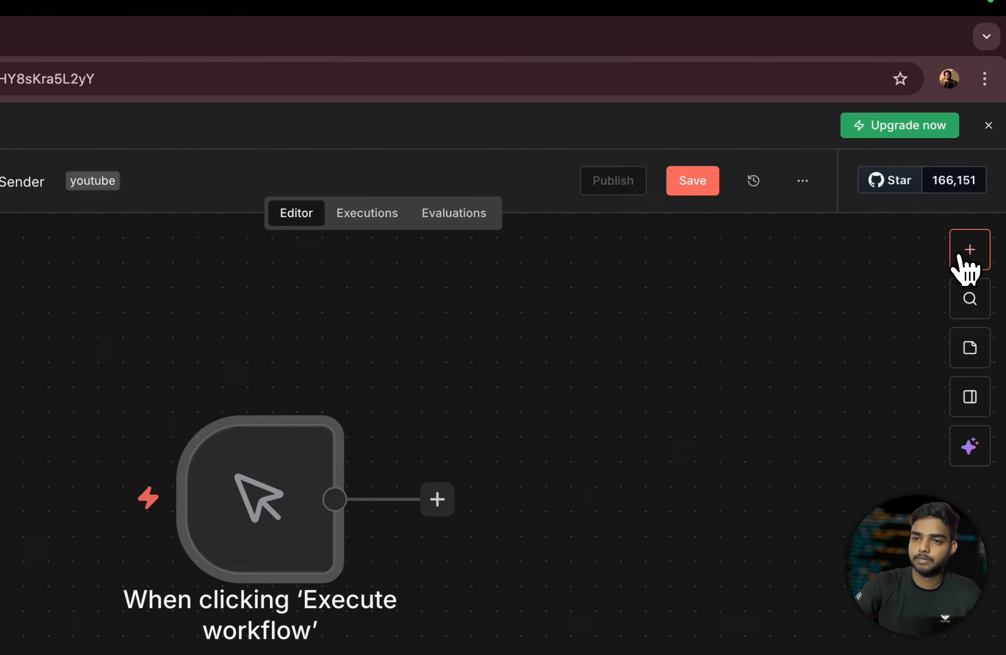
- Browse the node list, including the AI nodes, then close it without adding anything
left_click(981, 186)
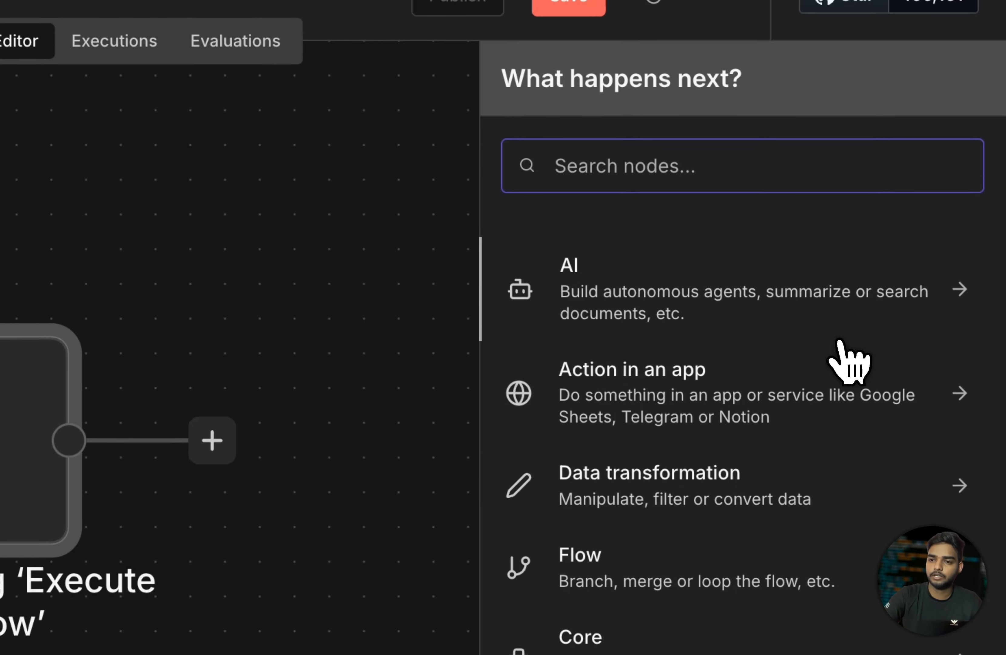
left_click(950, 344)
scroll(829, 531, "down", 10)
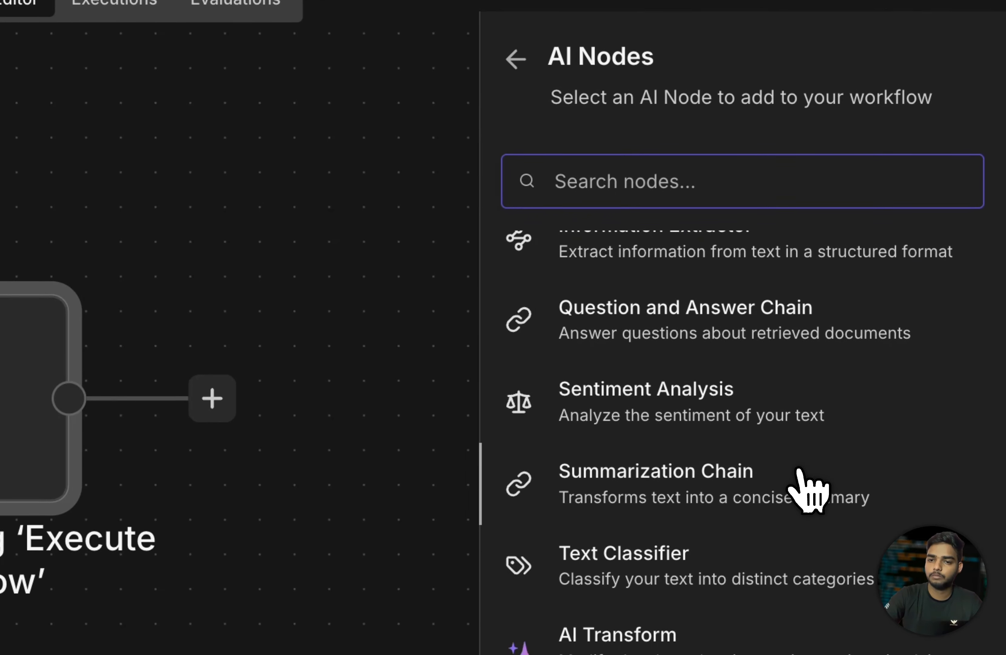
left_click(519, 123)
left_click(325, 218)
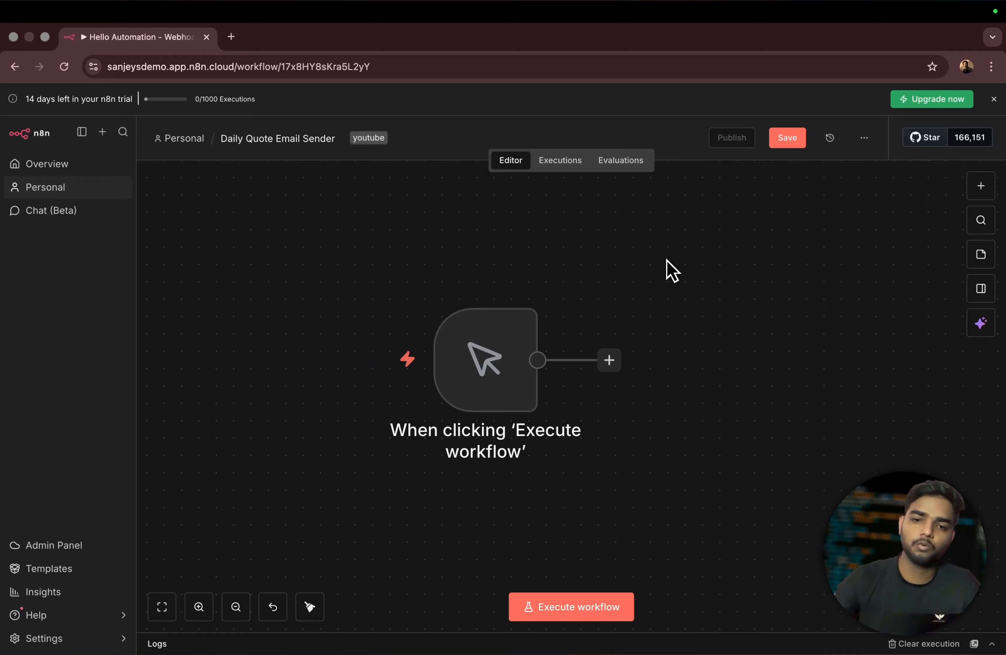
scroll(632, 286, "down", 3)
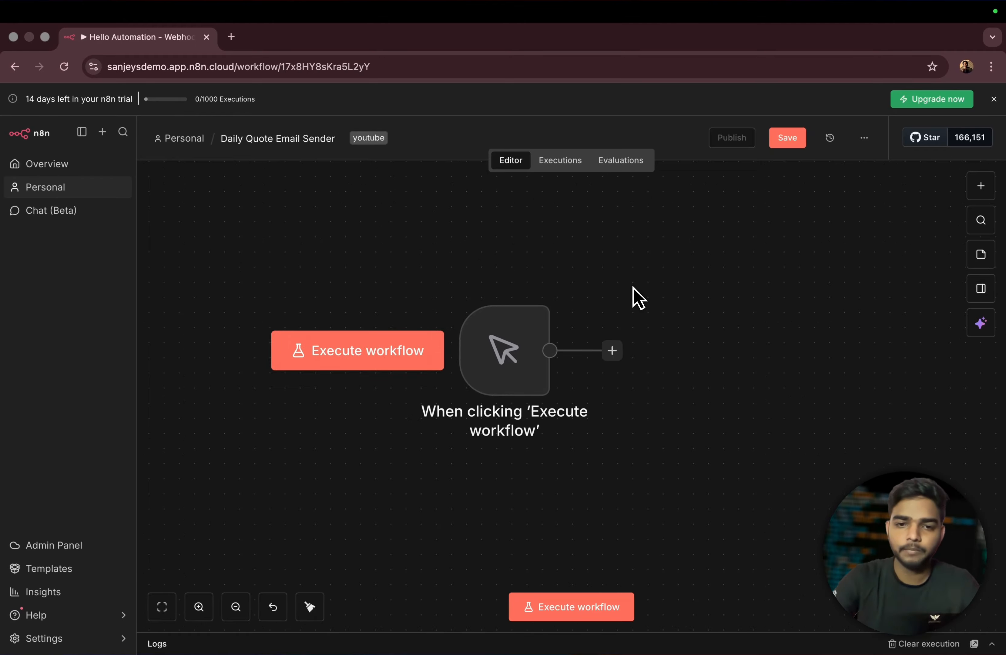
mouse_move(534, 372)
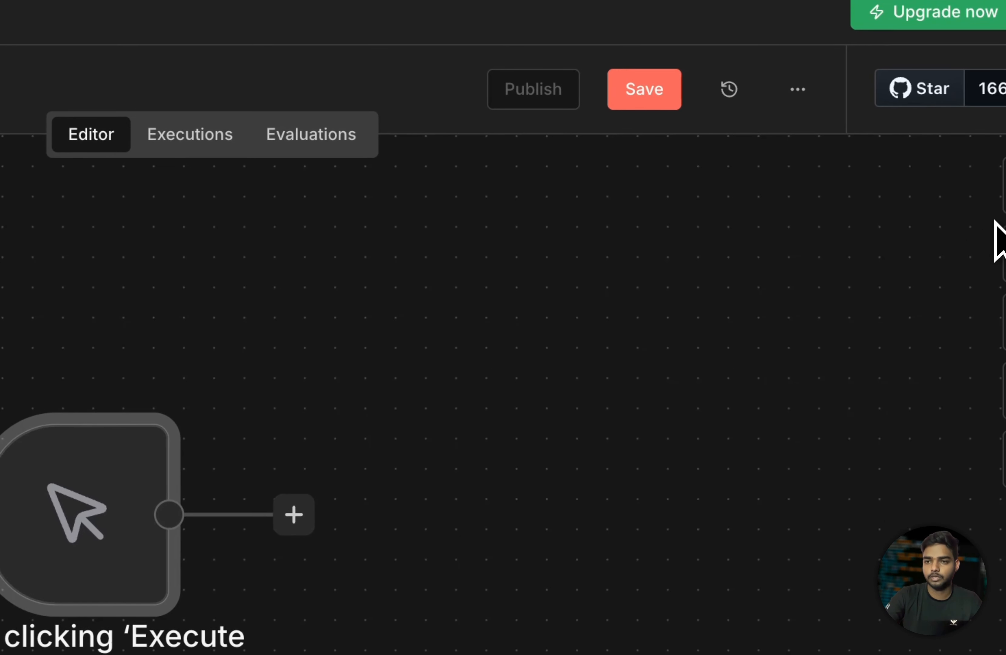
key("Tab")
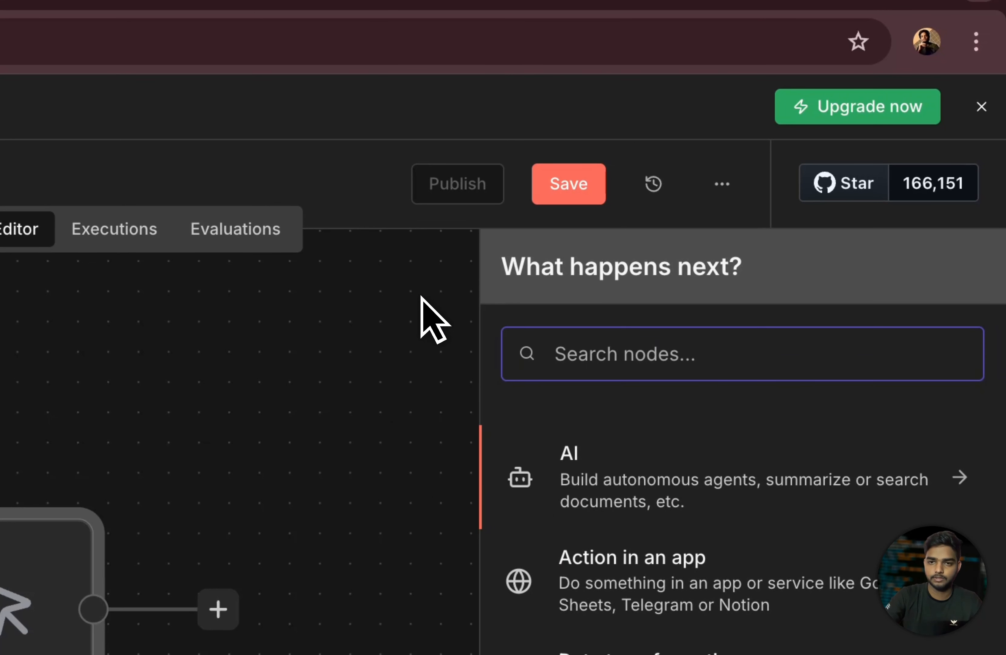
left_click(421, 298)
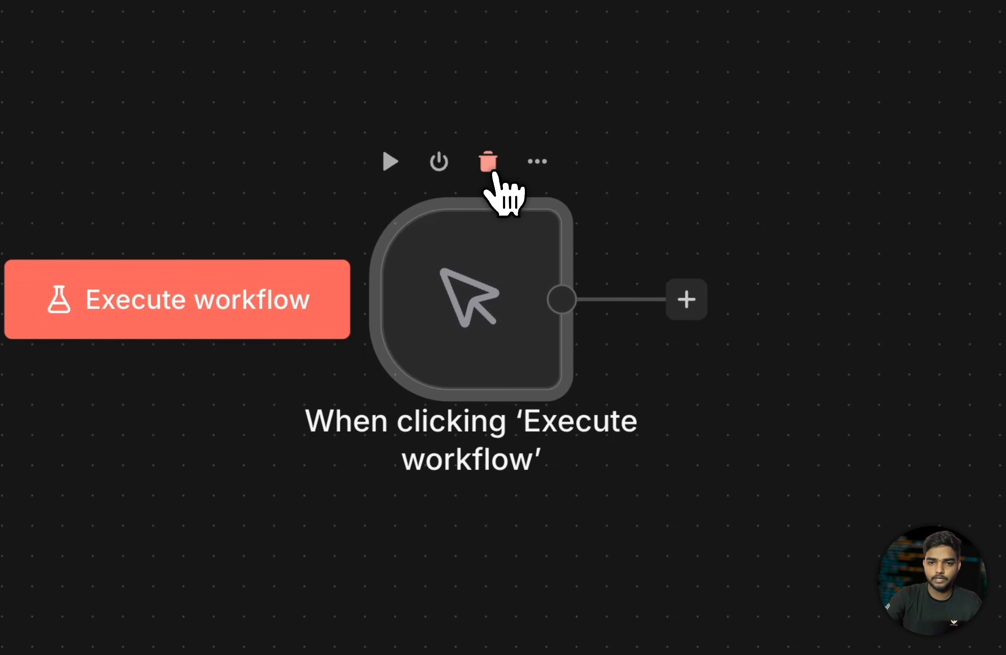
- Delete the manual trigger node and add a fresh 'Trigger manually' node to the empty workflow
left_click(425, 201)
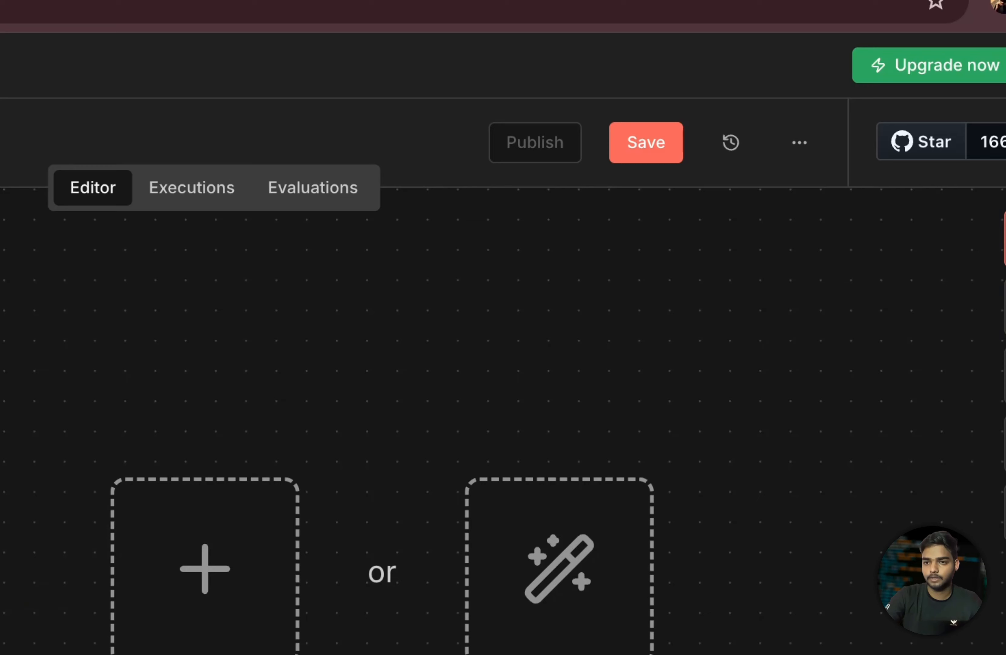
key("Tab")
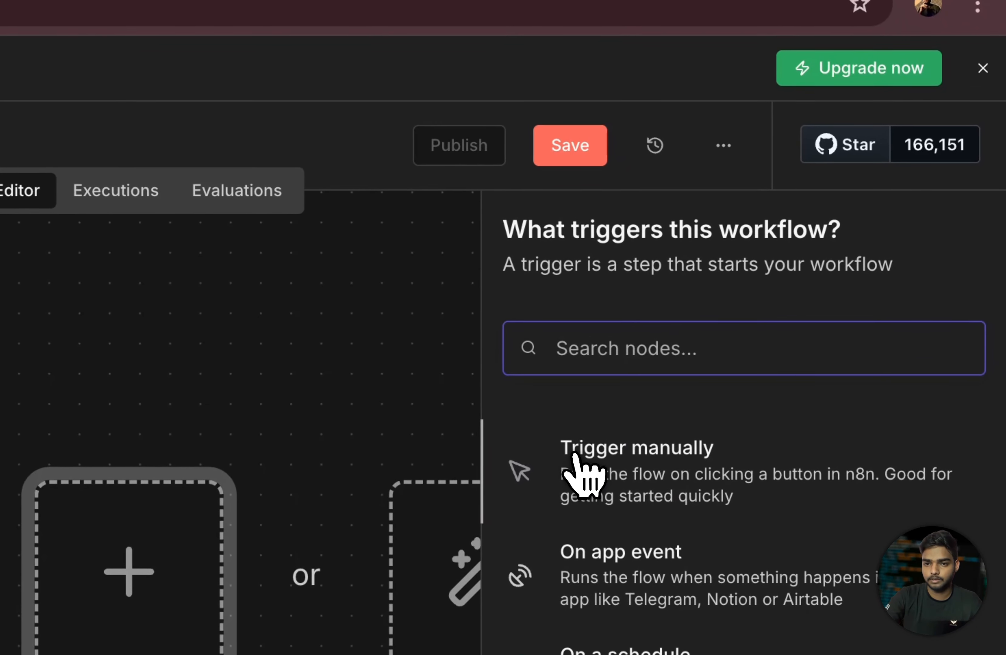
left_click(676, 471)
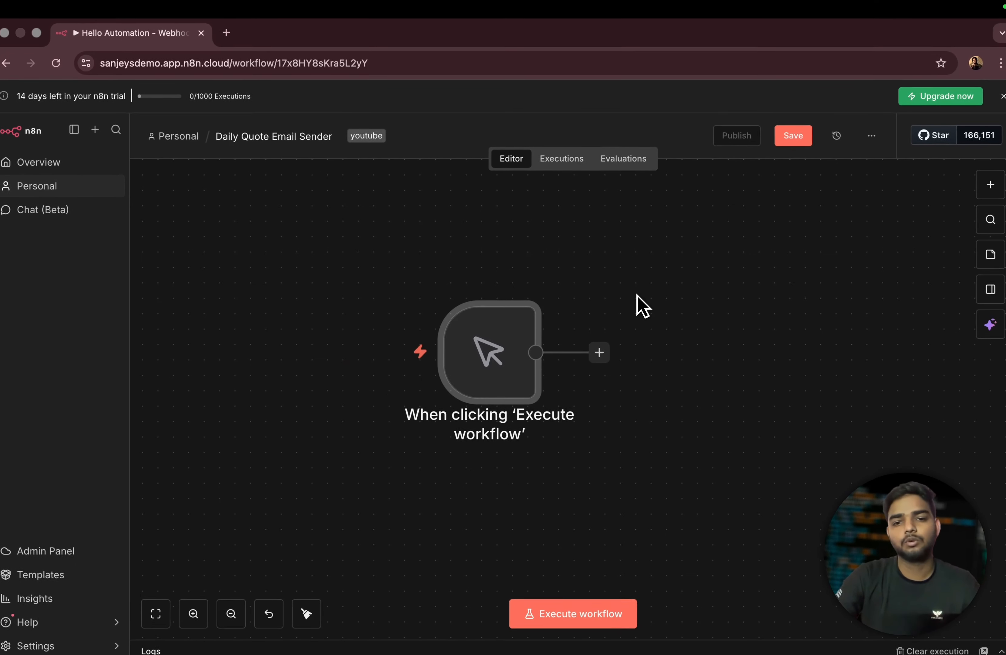
mouse_move(523, 543)
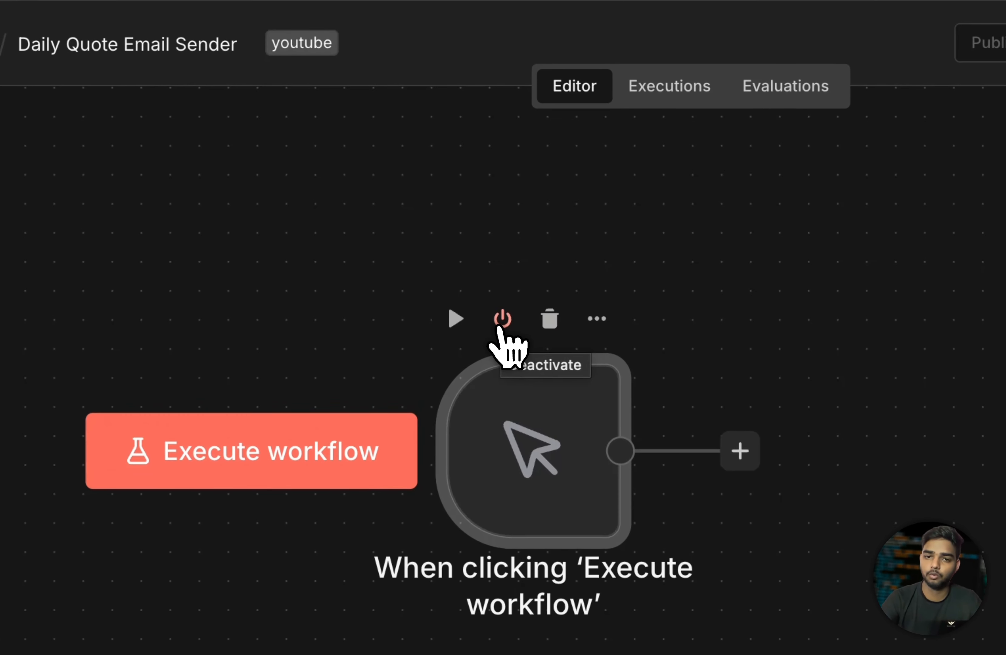
left_click(473, 282)
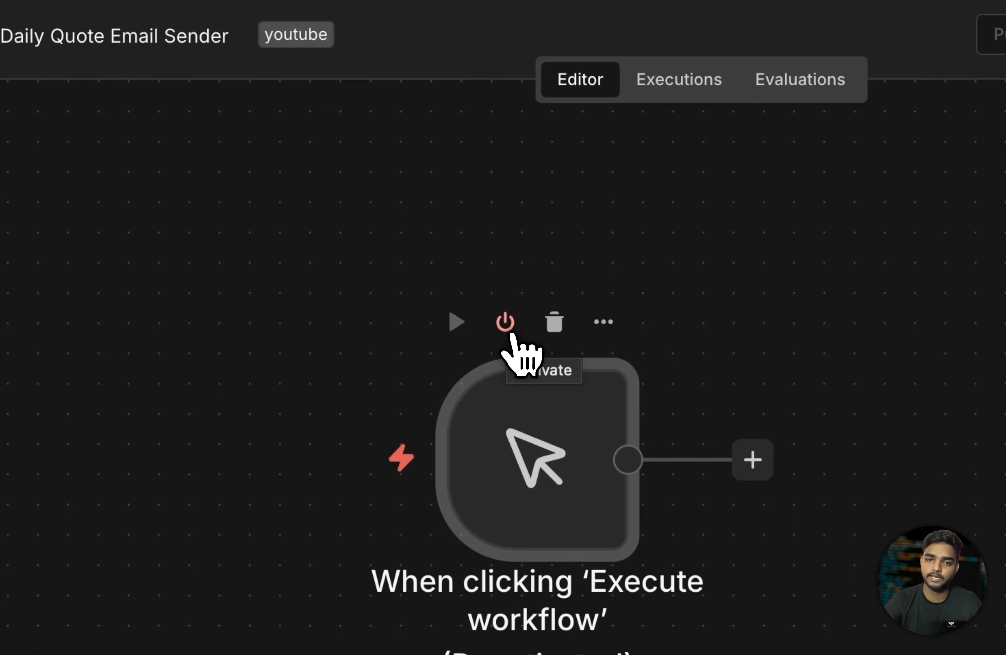
left_click(505, 330)
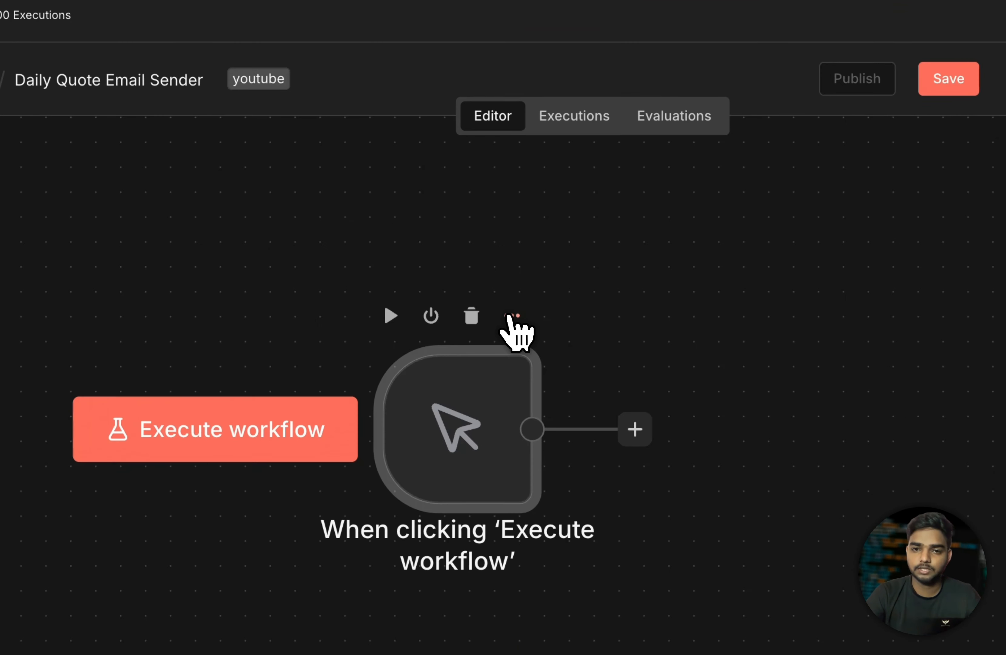
- View the trigger node's details via Open..., close them, and reopen the node's actions menu
left_click(523, 282)
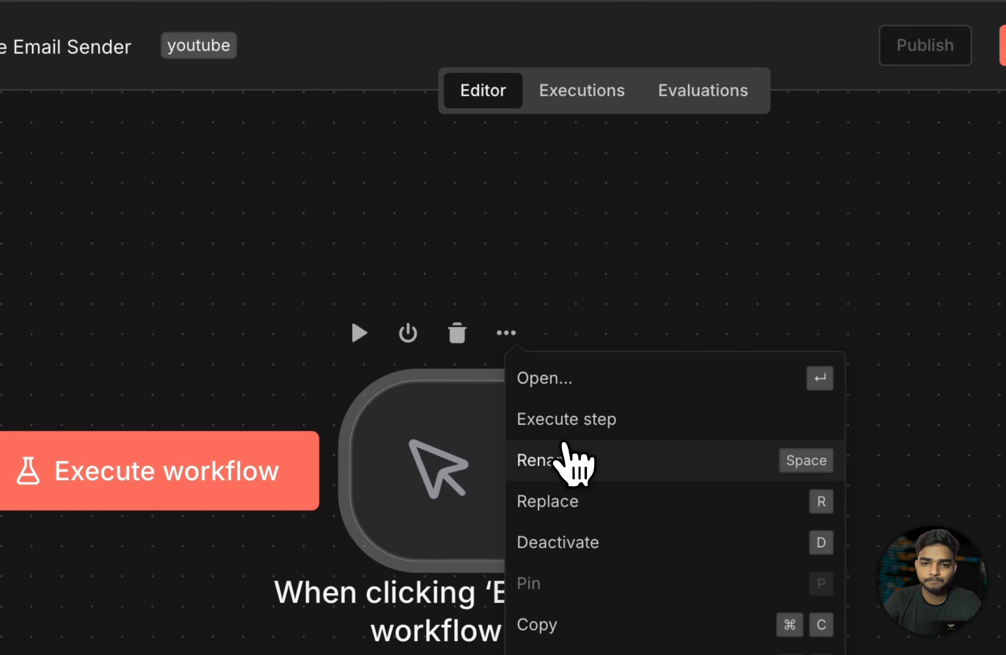
left_click(551, 379)
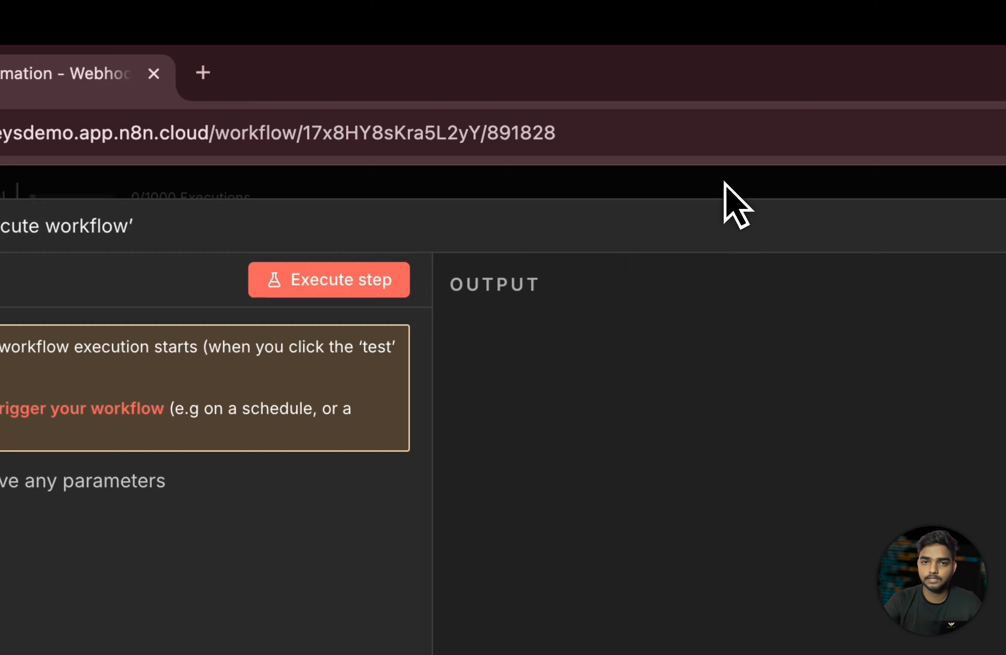
left_click(756, 194)
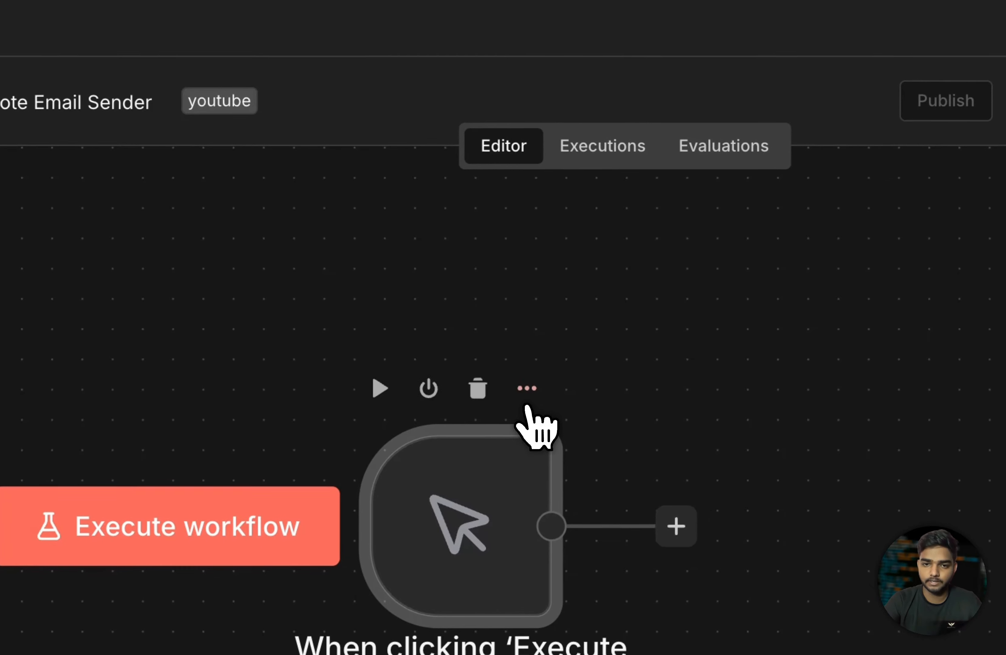
left_click(527, 389)
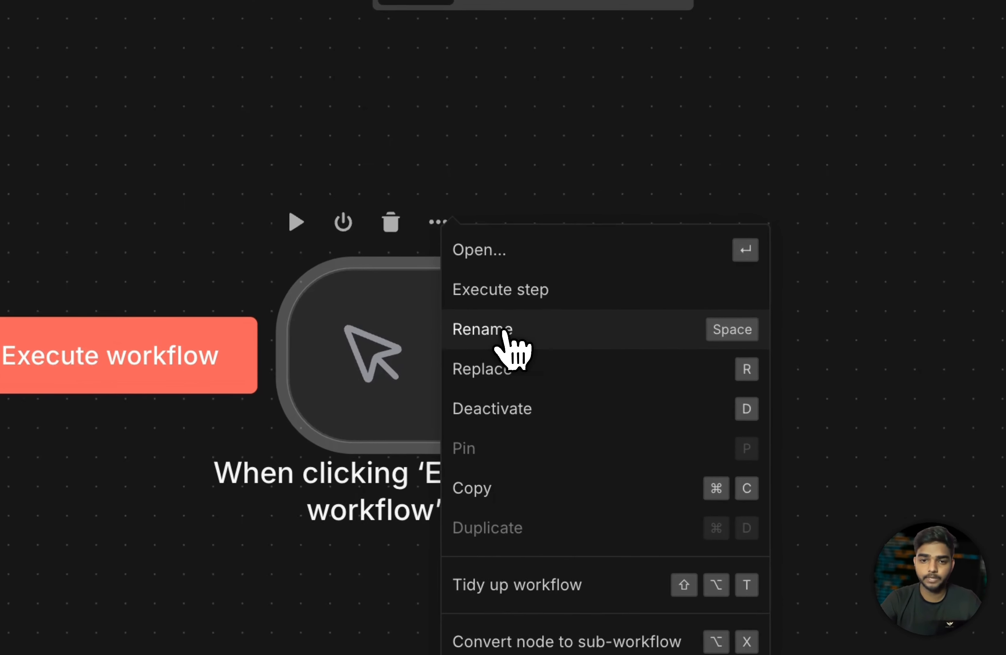
- Rename the manual trigger node to 'Trigger One'
left_click(557, 339)
key("BackSpace")
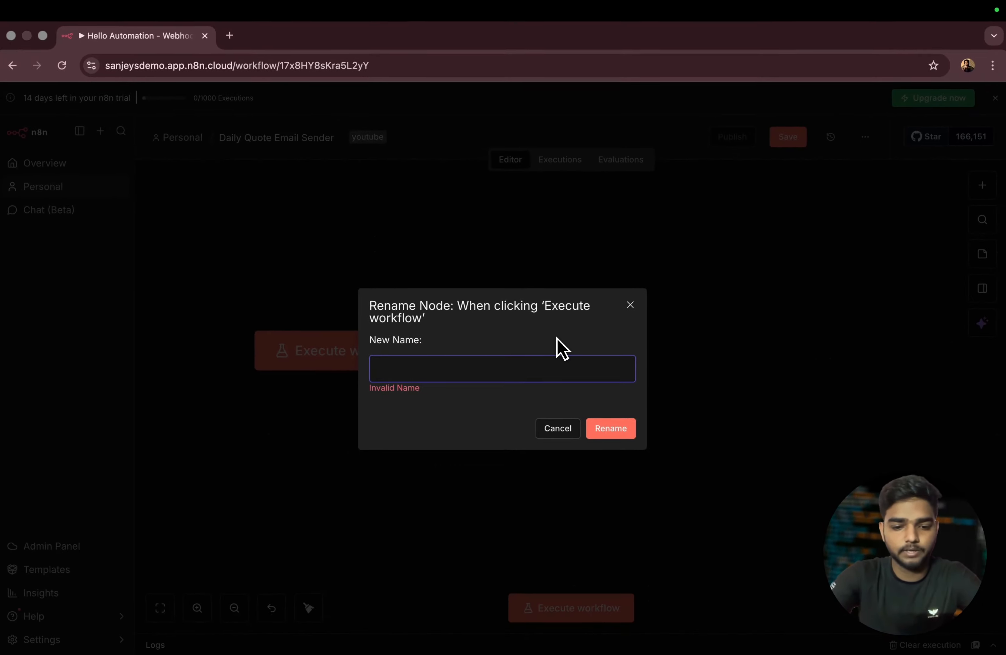
type("Trigger One")
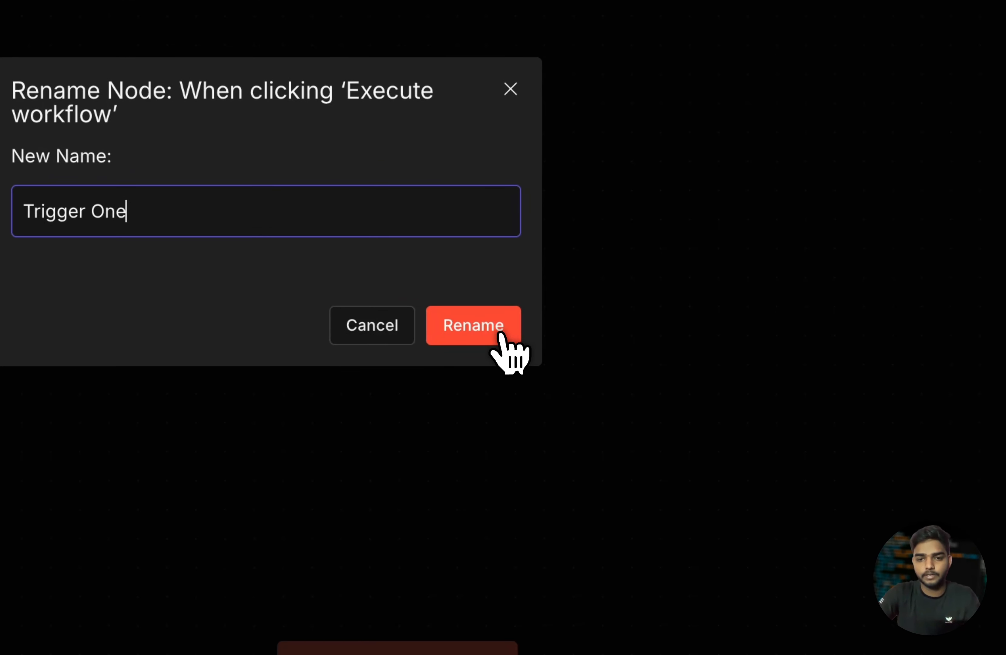
left_click(622, 432)
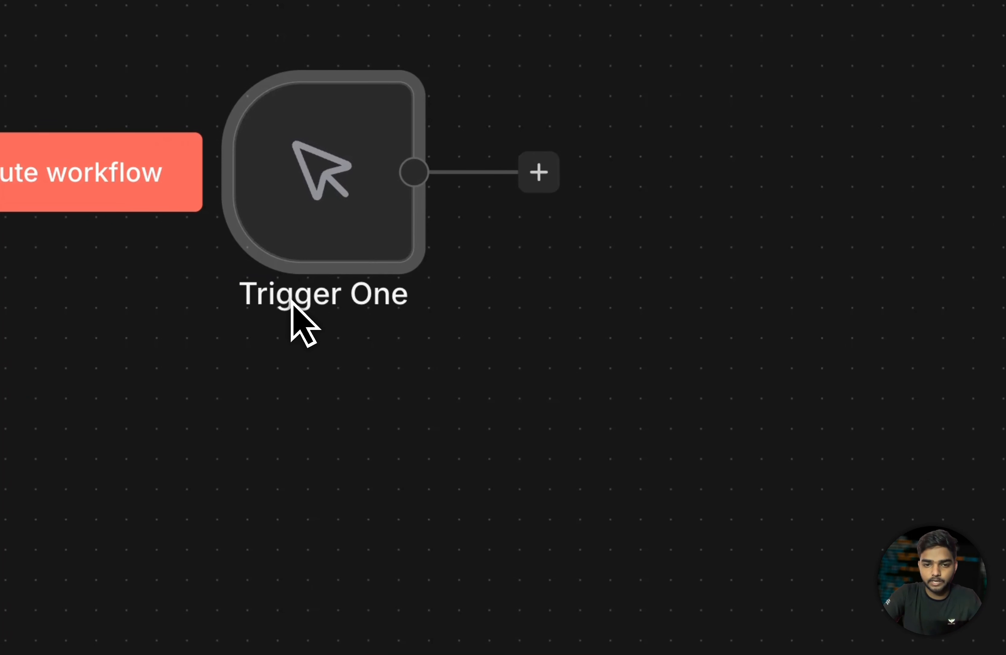
mouse_move(366, 115)
left_click(362, 29)
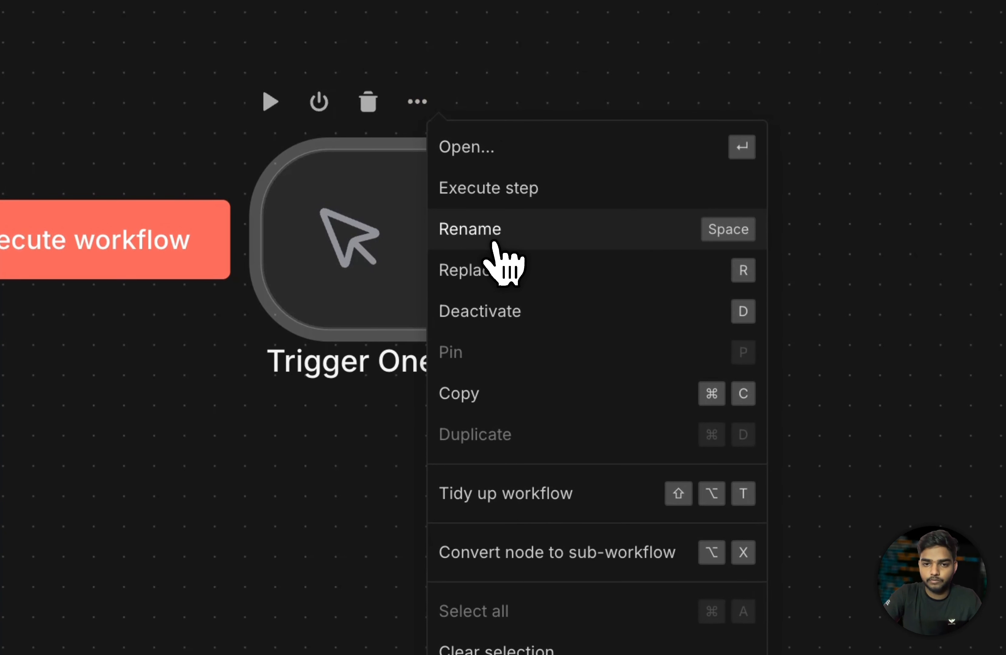
left_click(477, 267)
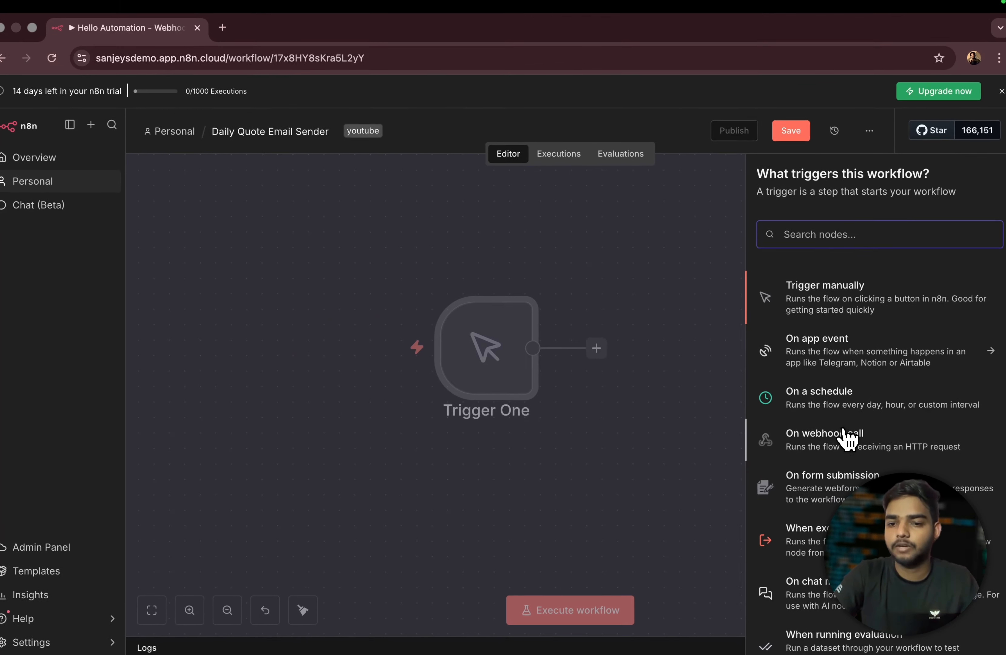
scroll(848, 438, "down", 3)
scroll(853, 446, "up", 3)
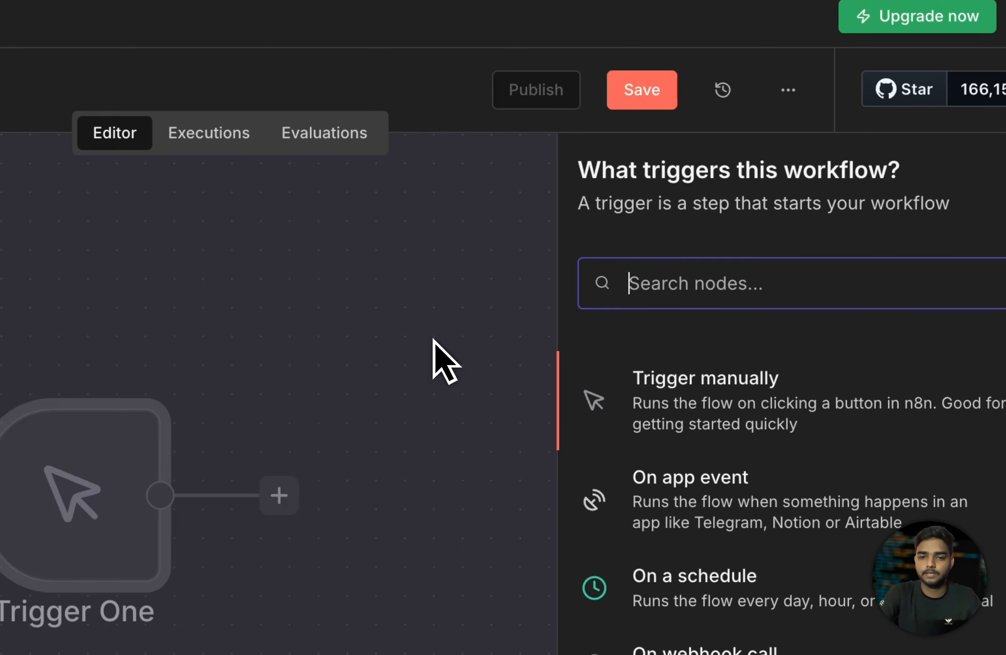
left_click(433, 339)
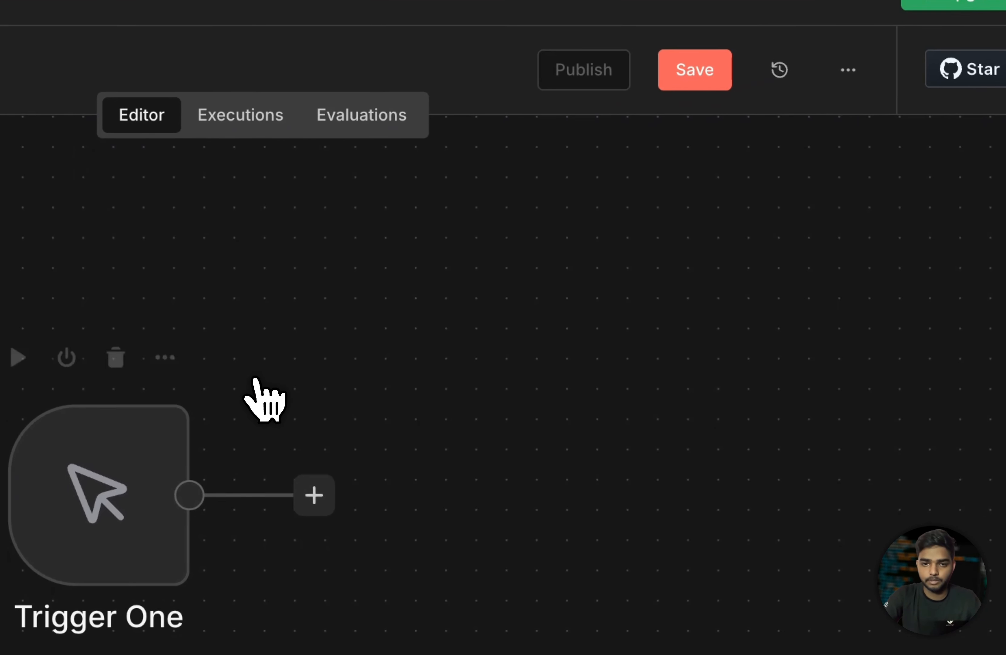
left_click(138, 363)
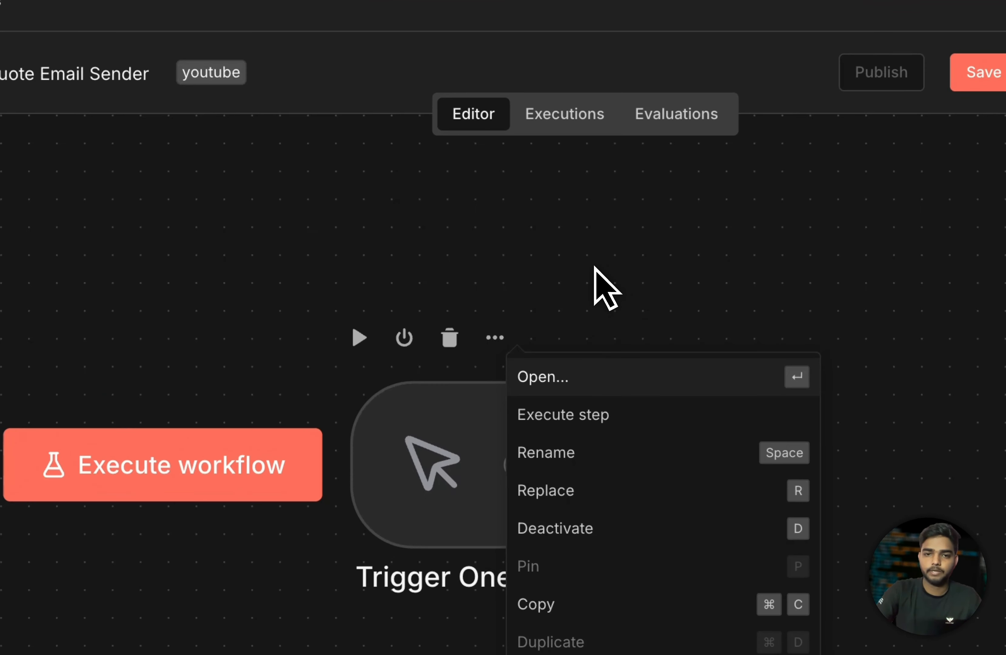
left_click(573, 249)
left_click_drag(493, 290, 416, 268)
left_click_drag(298, 324, 299, 324)
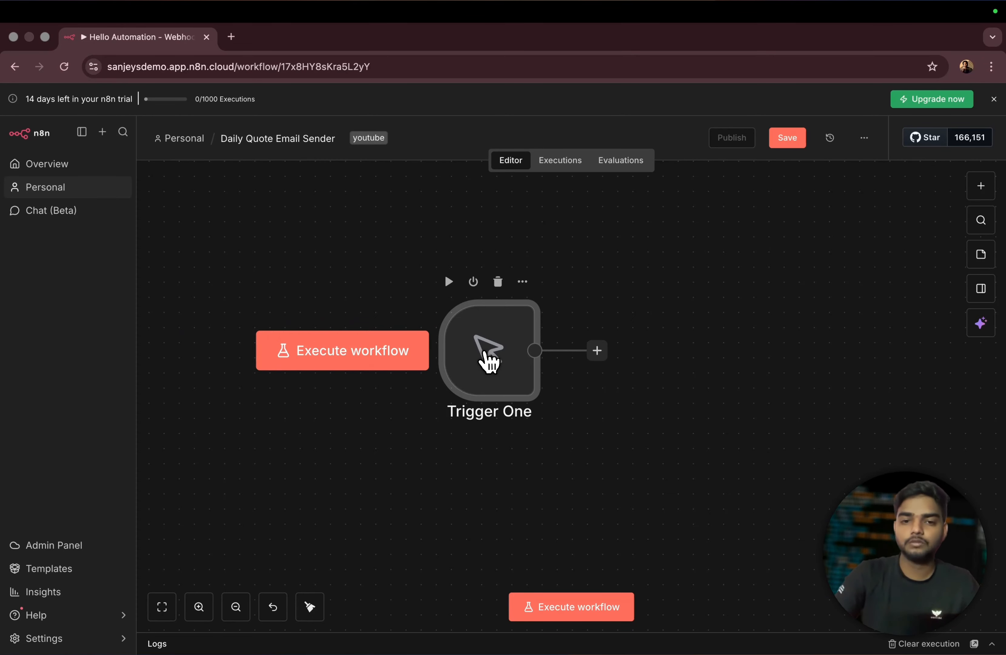
scroll(483, 353, "up", 3)
scroll(484, 353, "down", 3)
left_click_drag(398, 240, 639, 409)
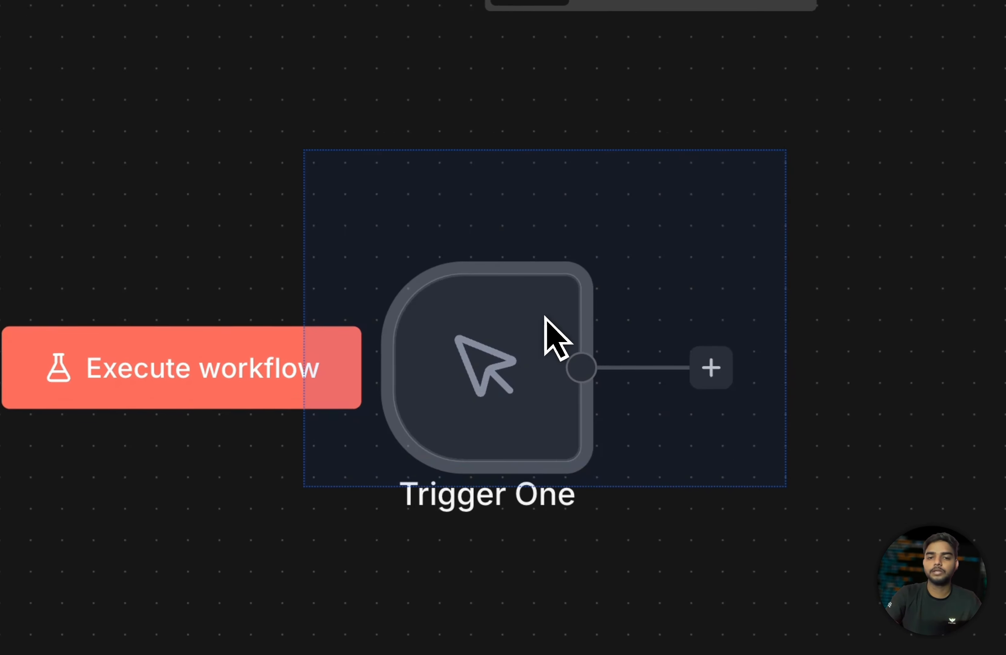
left_click_drag(545, 315, 785, 486)
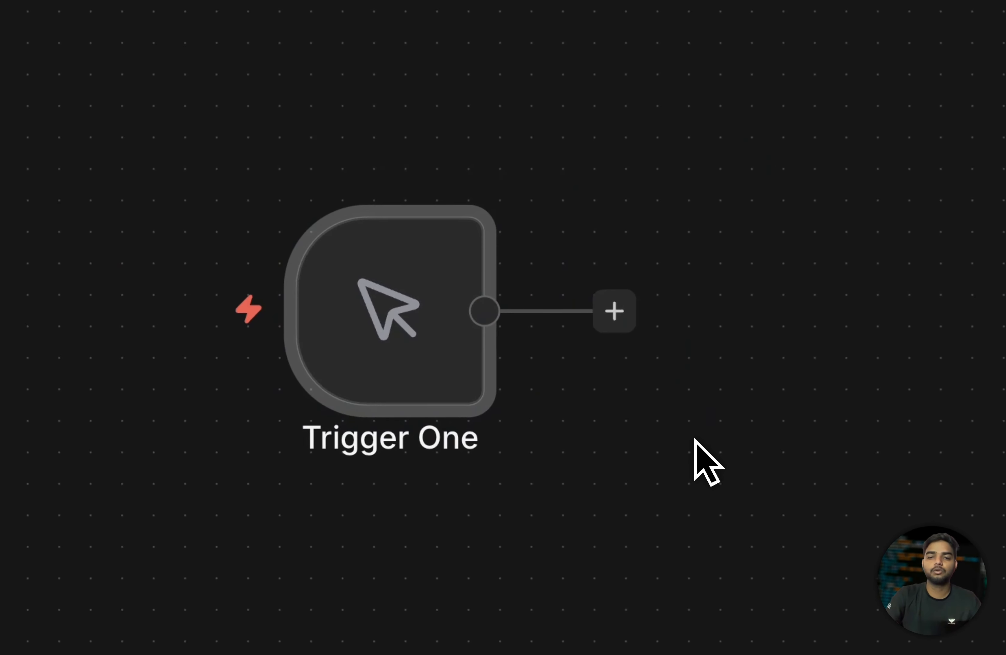
left_click_drag(264, 201, 643, 470)
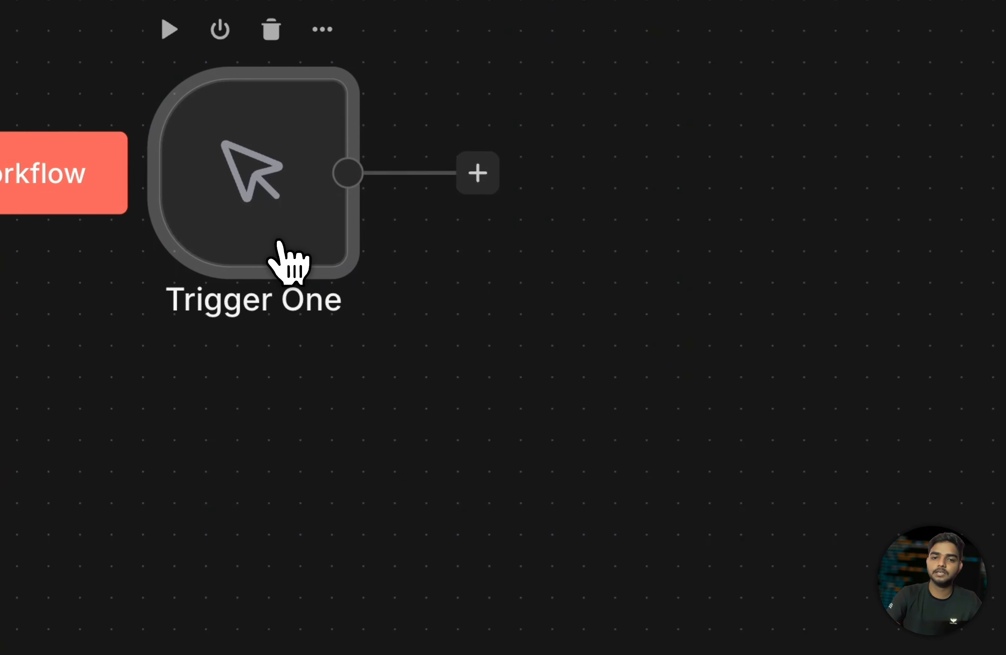
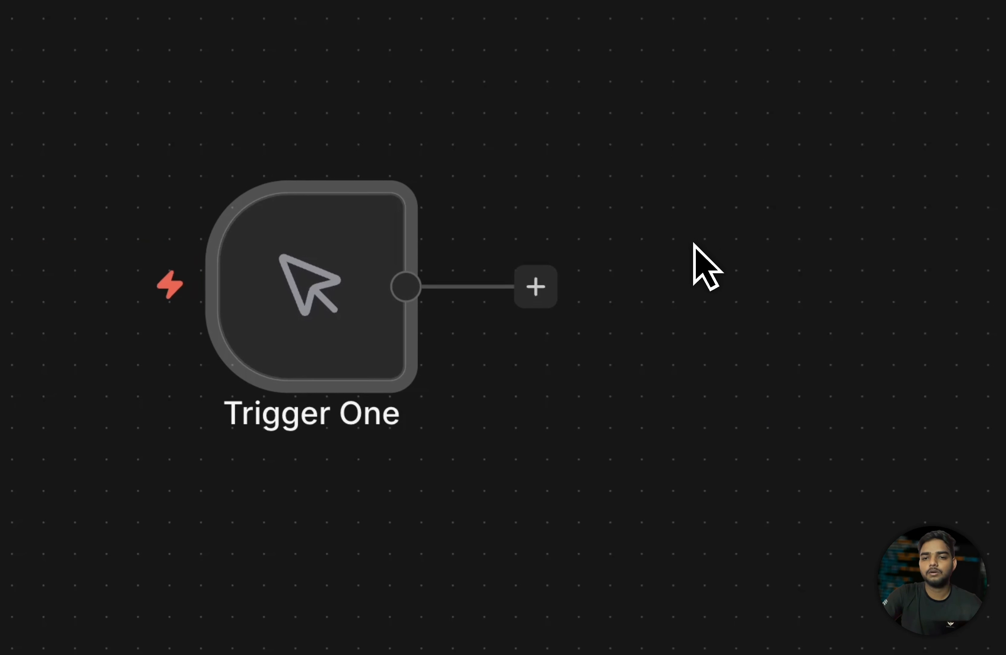
- Box-select the Trigger One node on the Daily Quote Email Sender canvas
left_click_drag(221, 119, 658, 453)
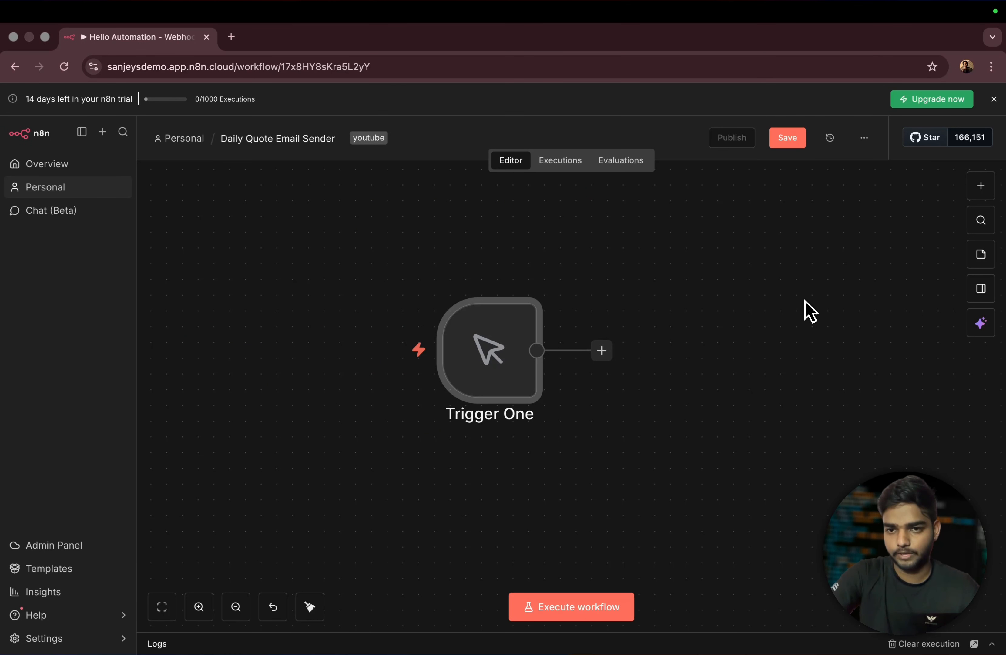
right_click(759, 301)
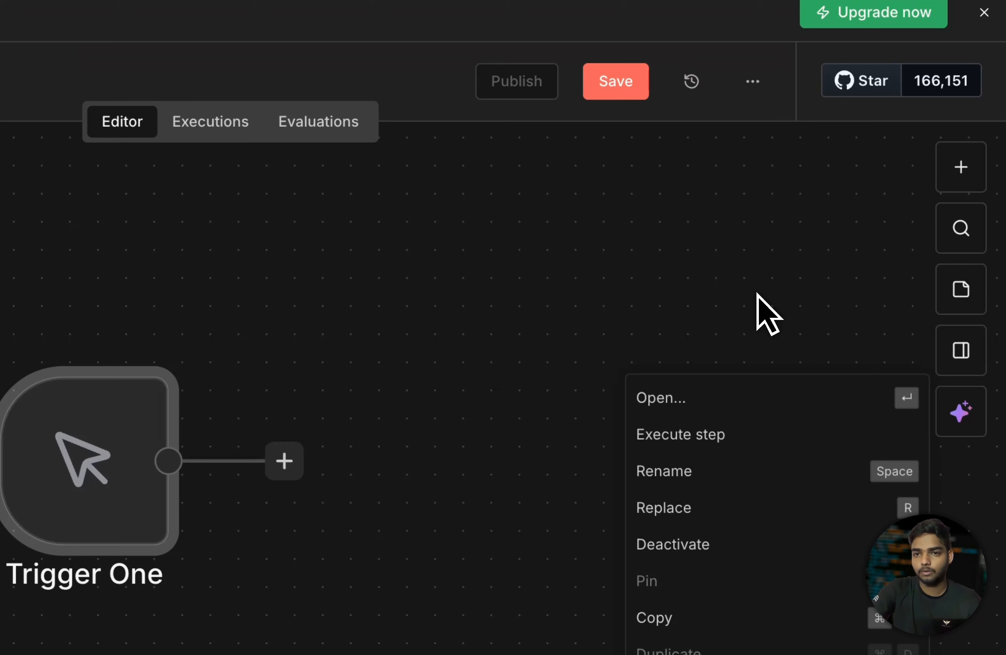
left_click(867, 264)
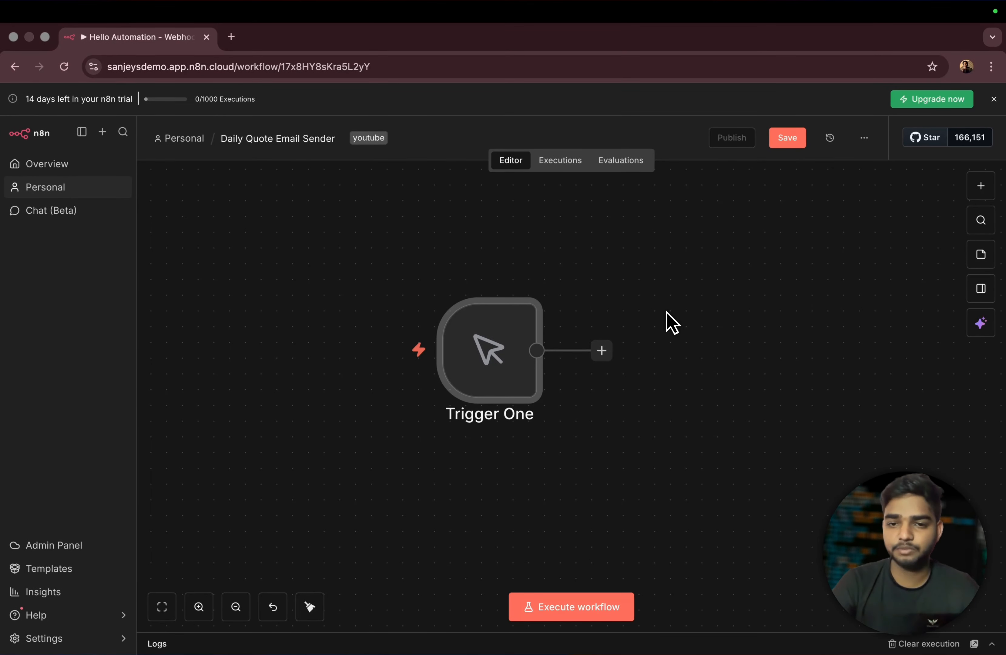
mouse_move(527, 329)
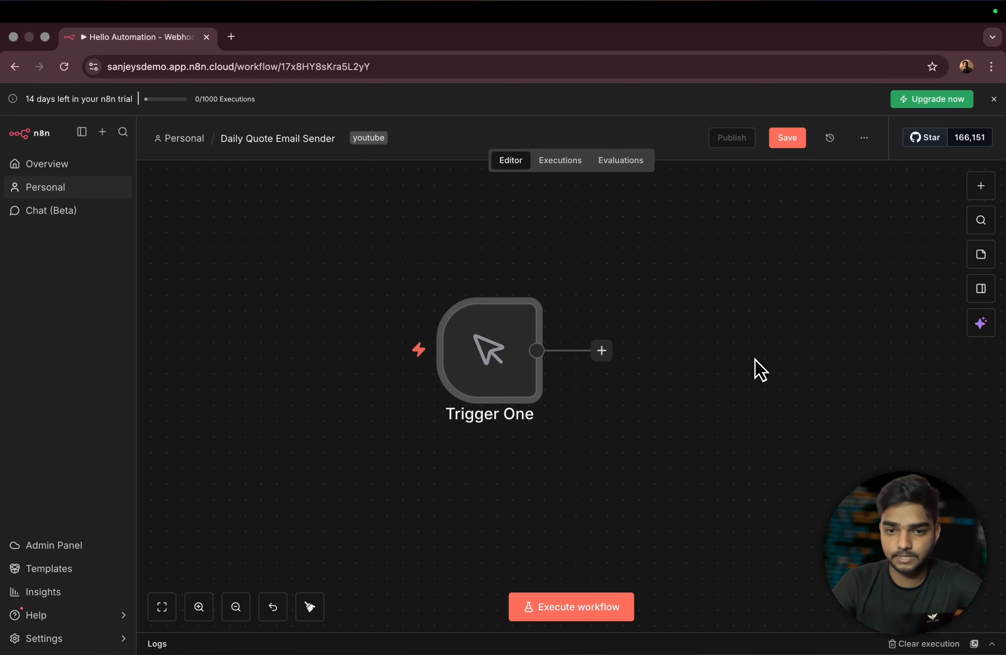
- Add a sticky note and set its text to 'This is my Demo Workflow'
key("shift+s")
mouse_move(756, 369)
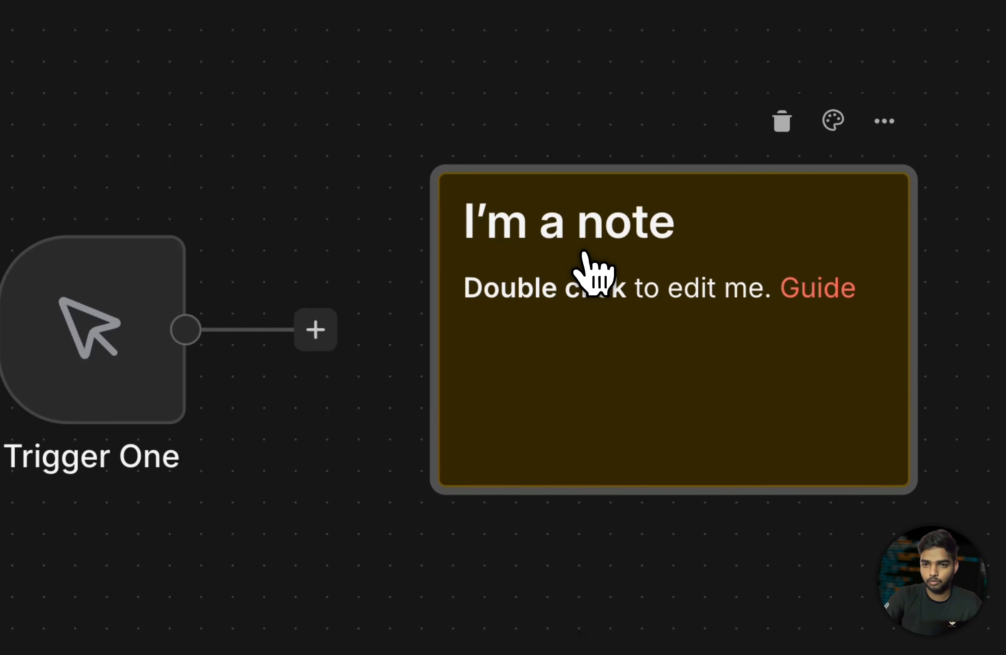
double_click(684, 238)
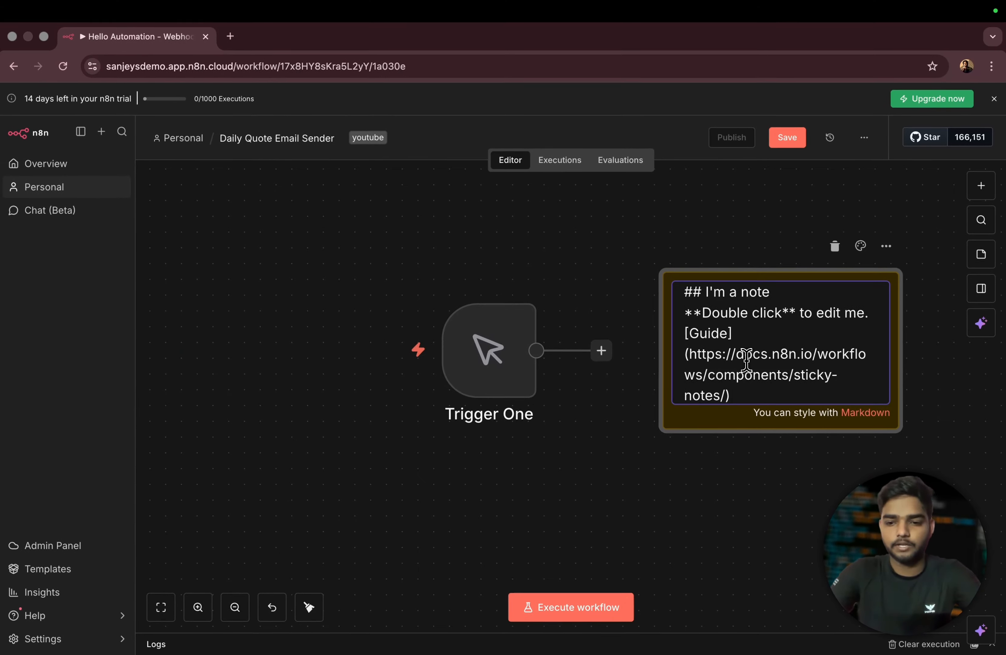
key("ctrl+a")
key("BackSpace")
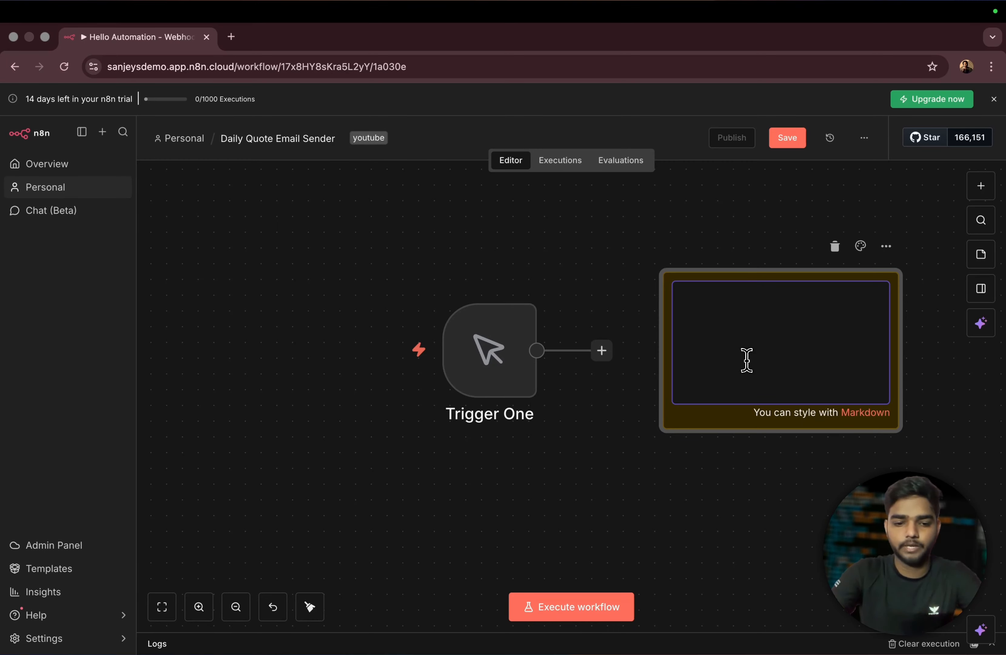
type("Thus")
key("BackSpace")
key("BackSpace")
key("BackSpace")
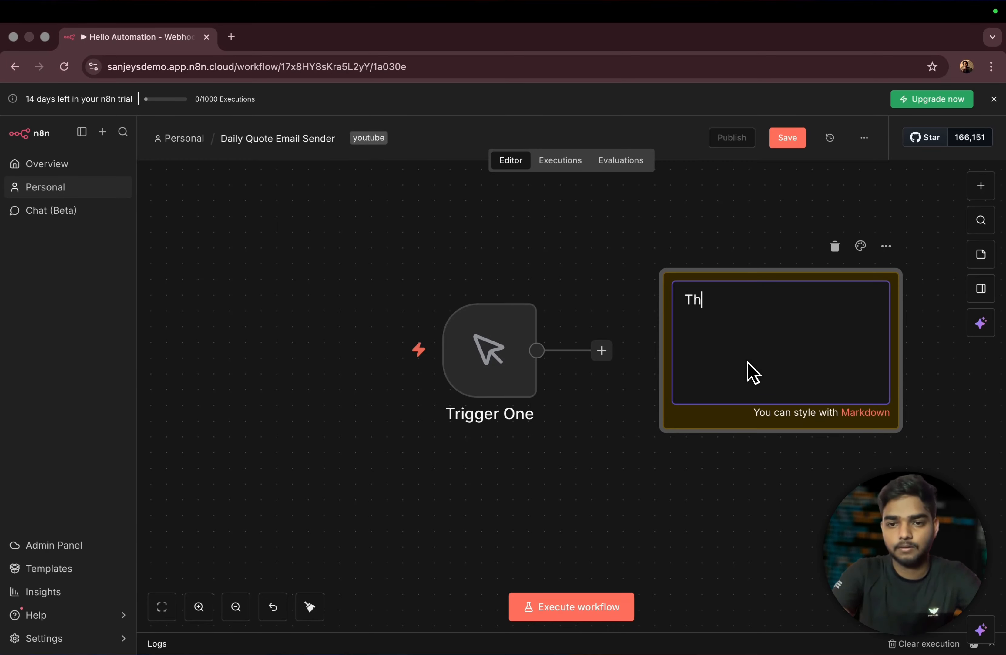
type("is is my Demo ")
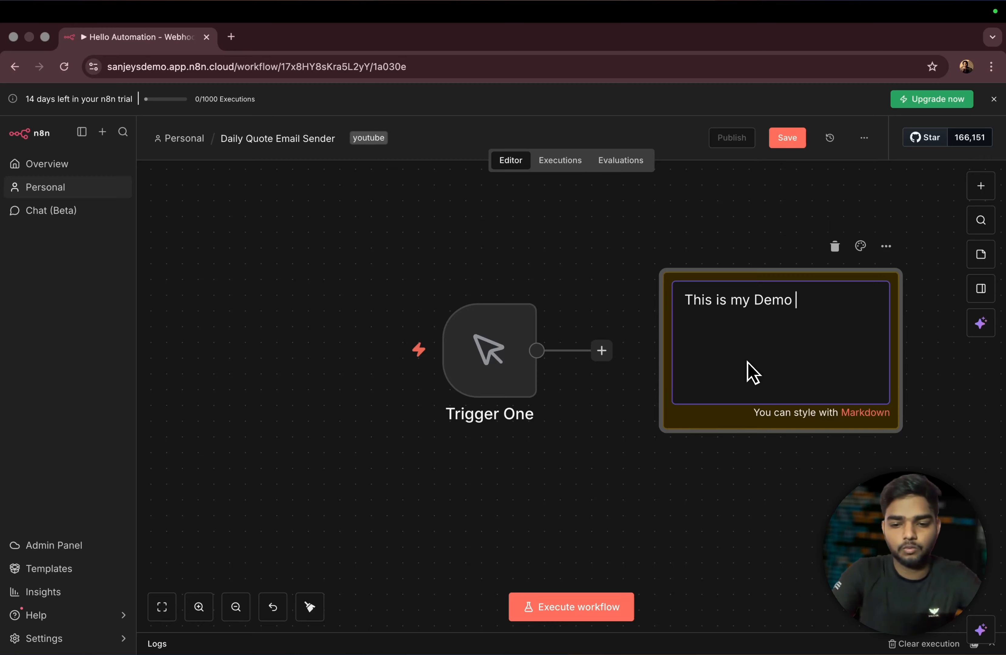
type("Wor")
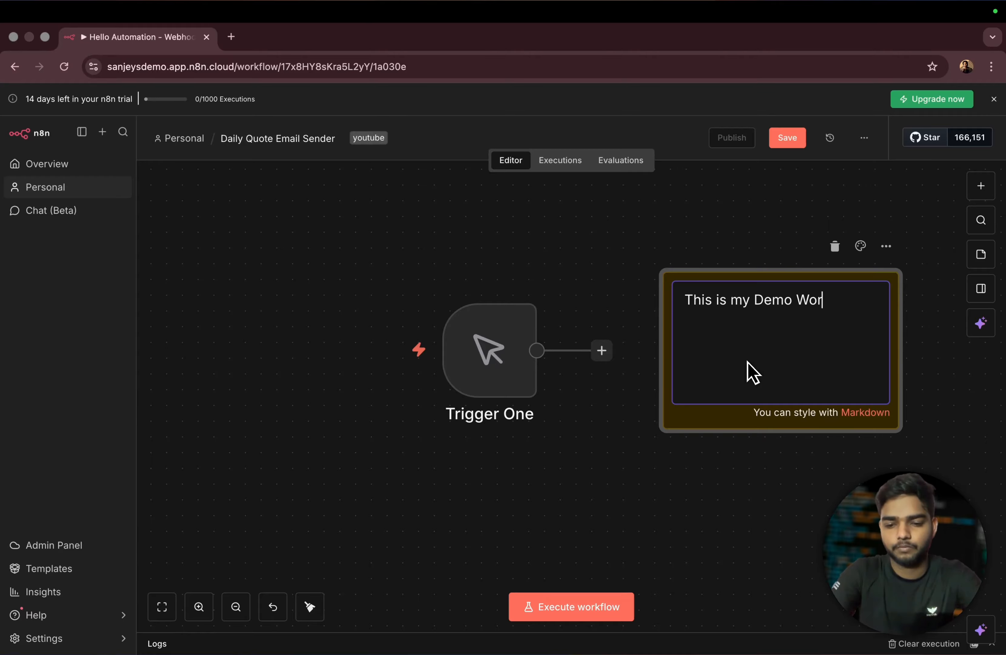
type("kflow")
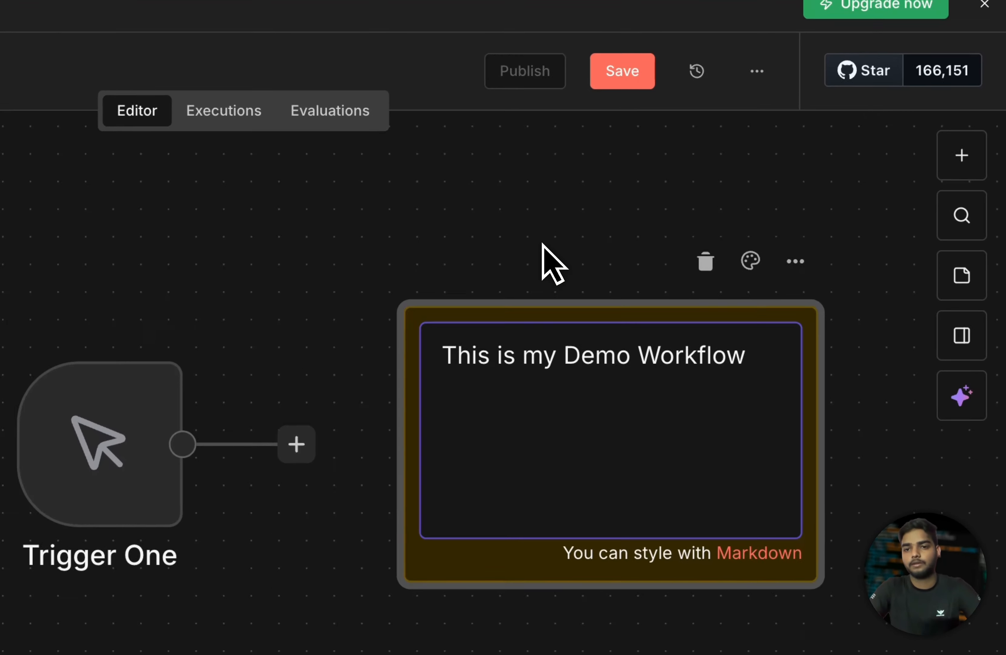
left_click(543, 245)
- Resize the note and place it left of Trigger One, moving the trigger aside
left_click_drag(614, 383, 280, 225)
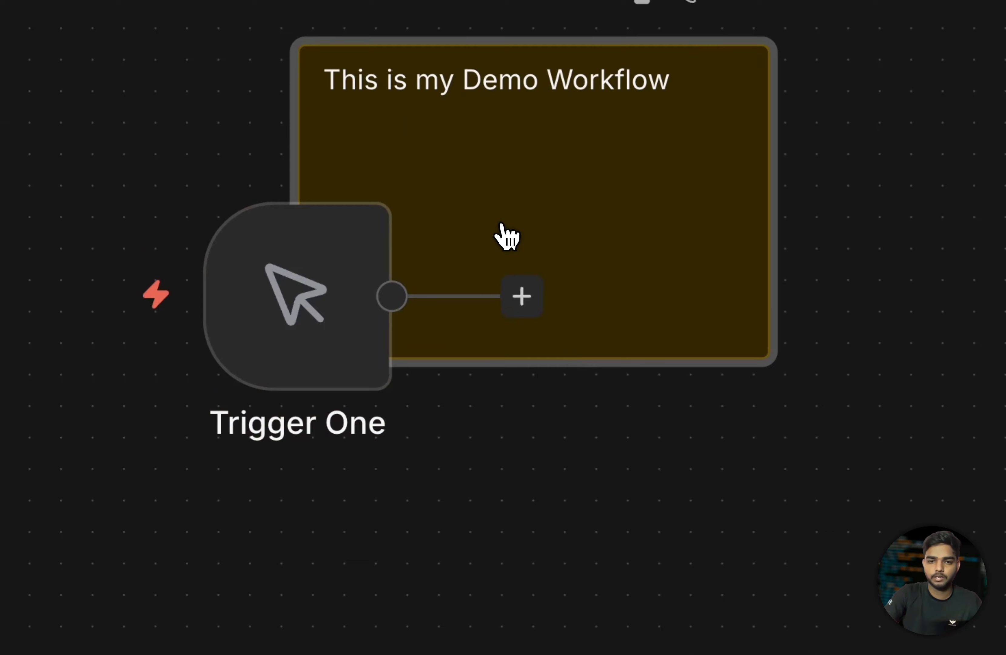
scroll(283, 230, "down", 3)
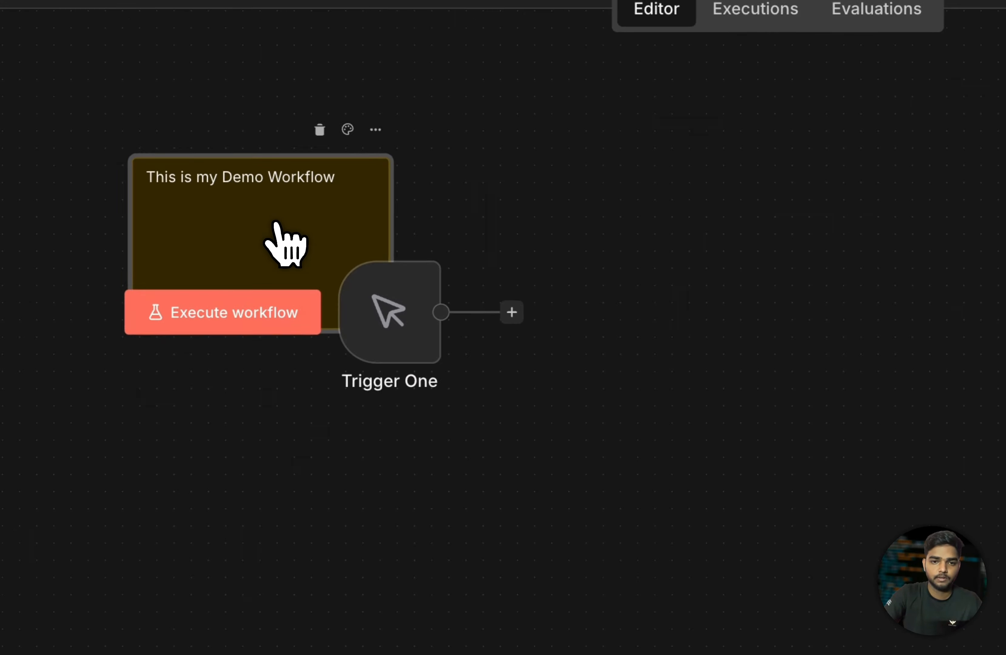
scroll(275, 225, "up", 2)
left_click_drag(410, 327, 729, 373)
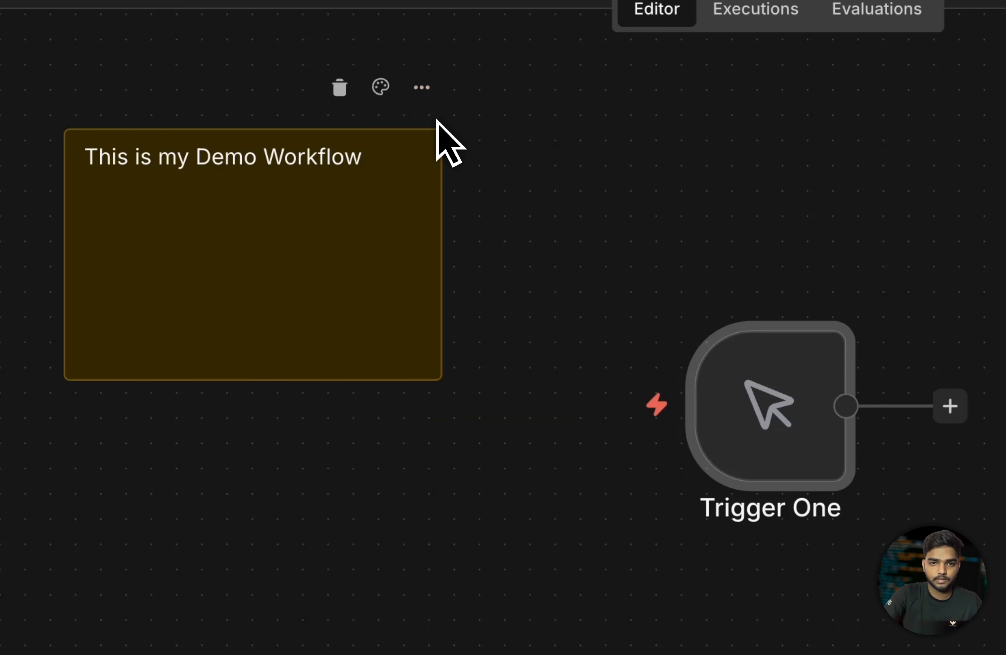
left_click_drag(436, 121, 400, 254)
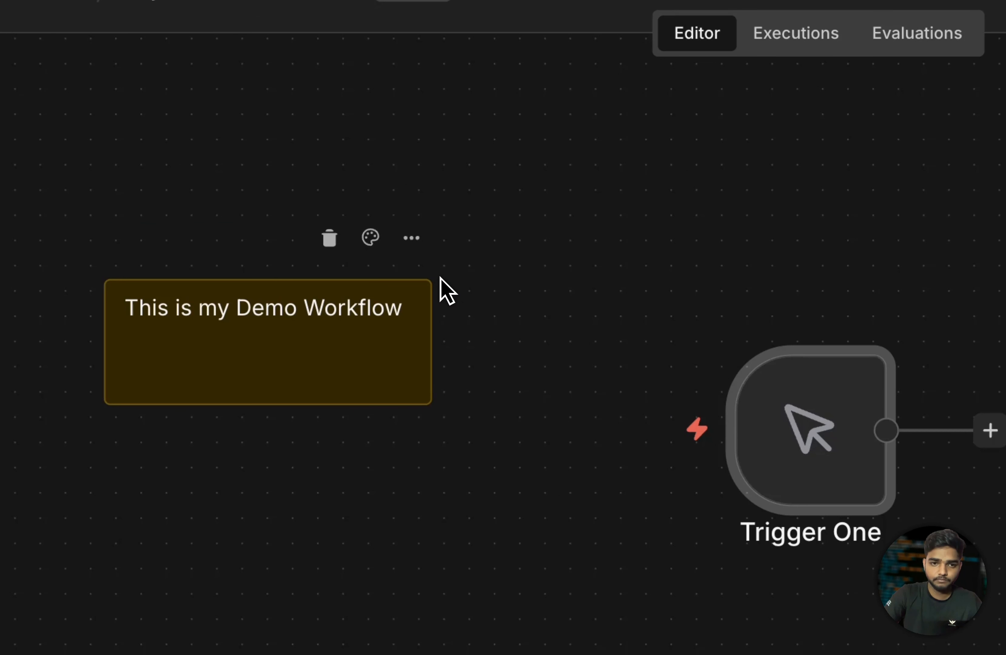
left_click_drag(329, 360, 299, 409)
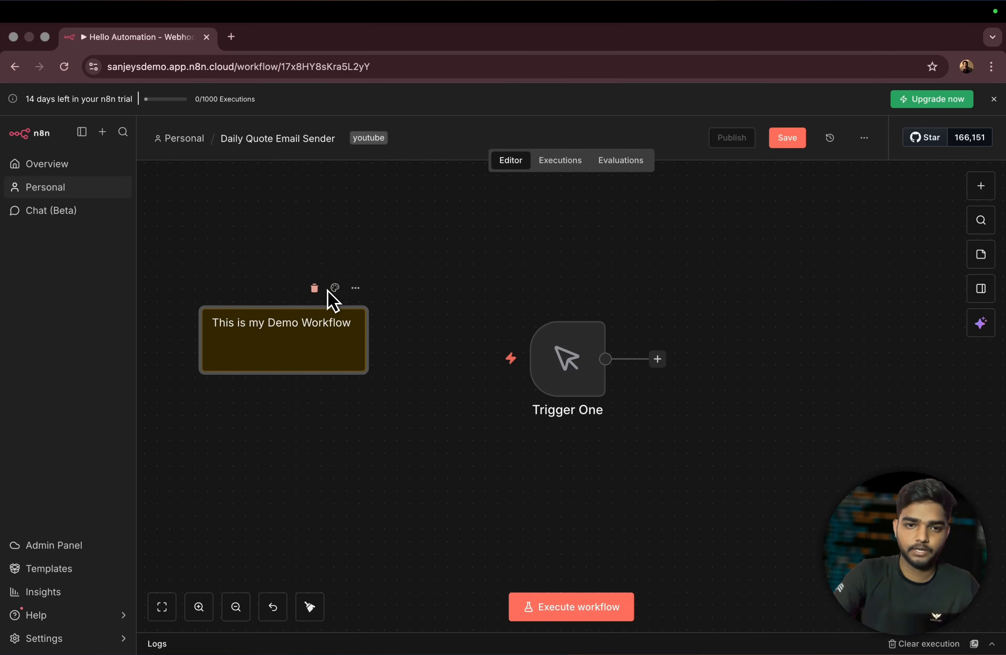
left_click(335, 288)
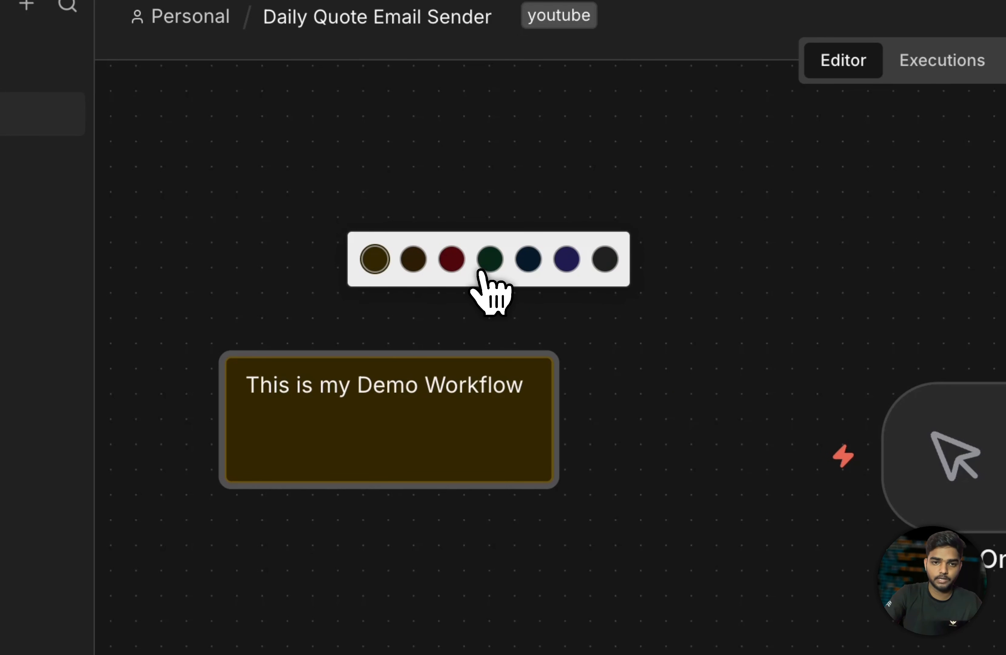
left_click(483, 270)
left_click(492, 323)
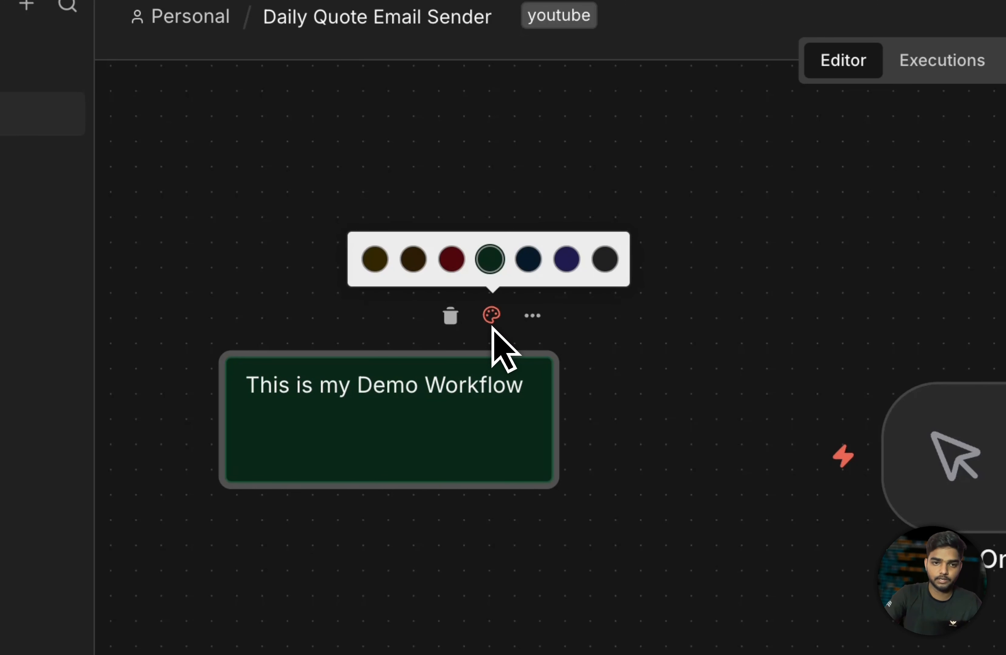
left_click(374, 260)
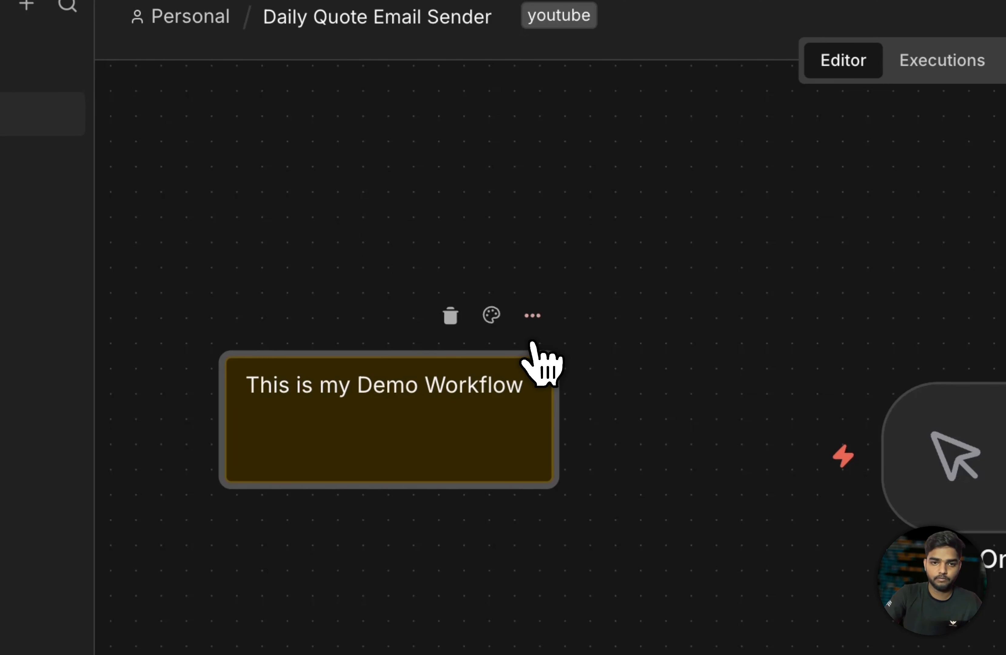
left_click(532, 317)
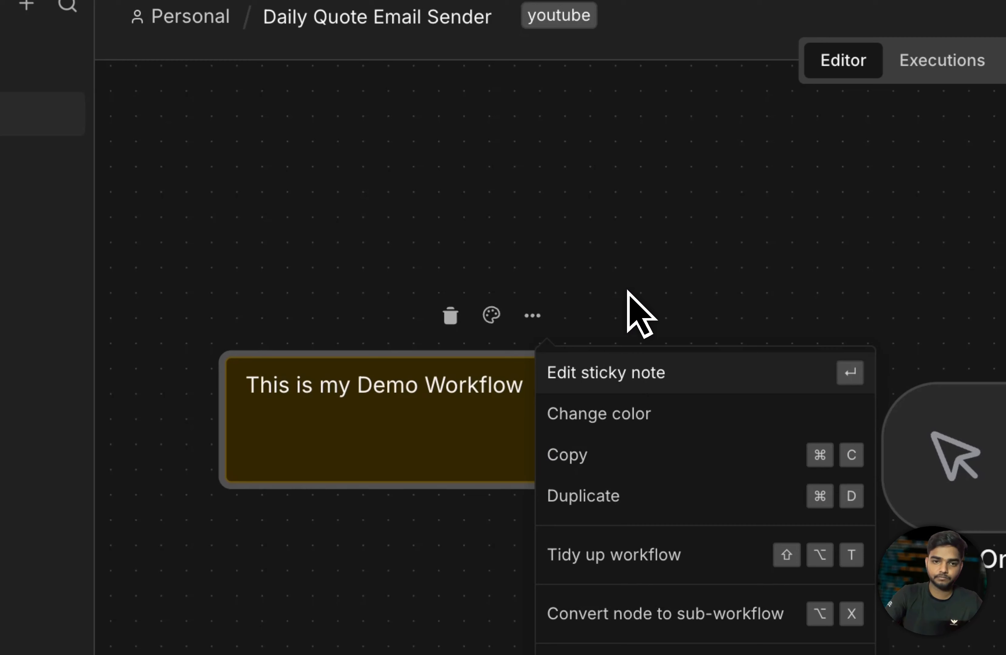
left_click(585, 288)
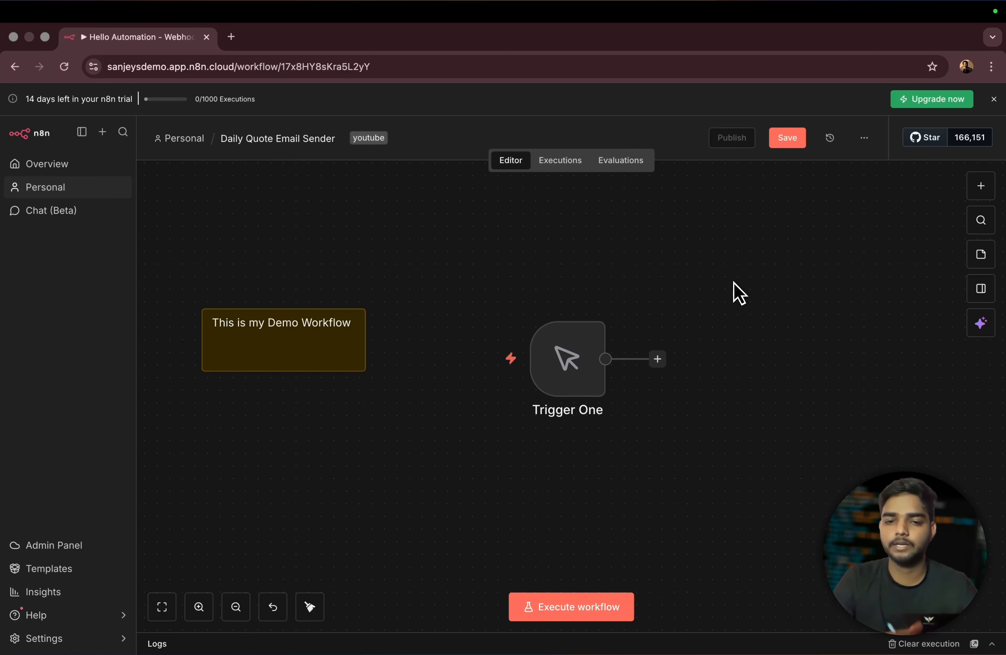
- Delete the Trigger One node from the canvas with its trash icon
mouse_move(579, 364)
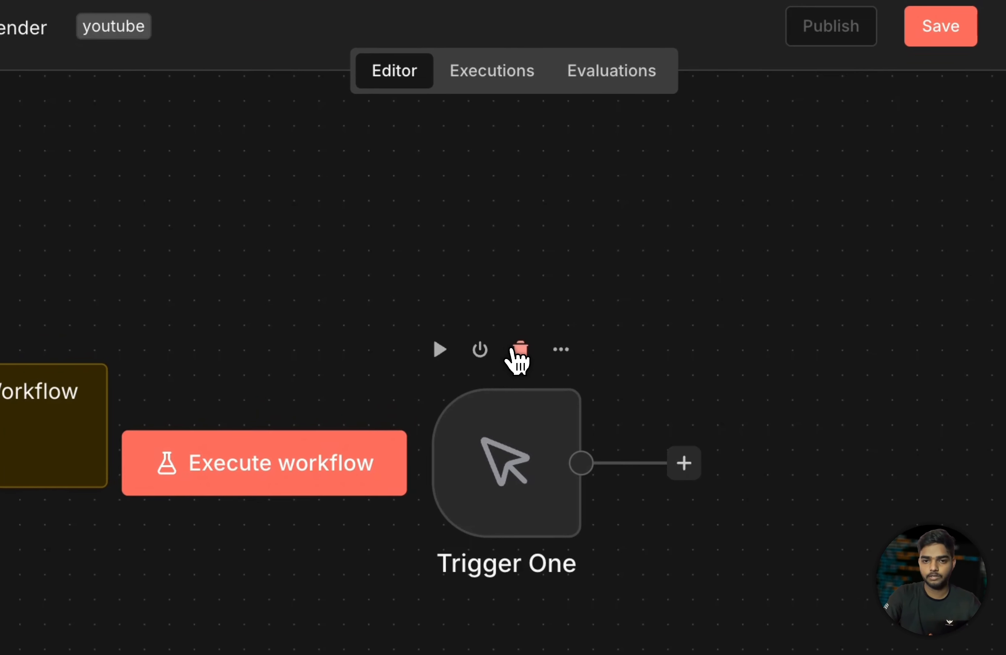
left_click(512, 349)
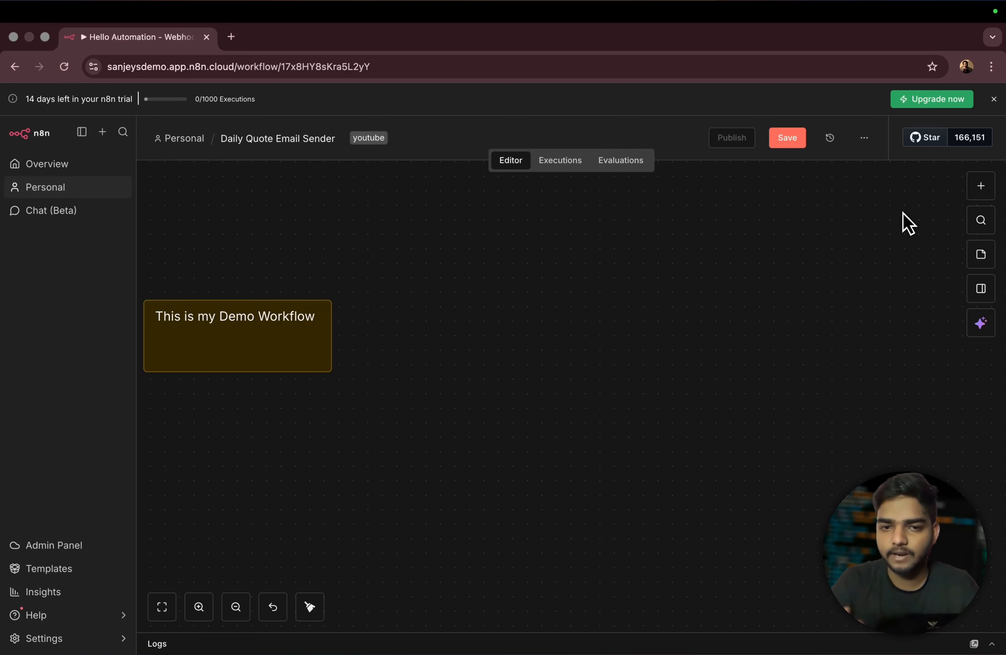
left_click(982, 185)
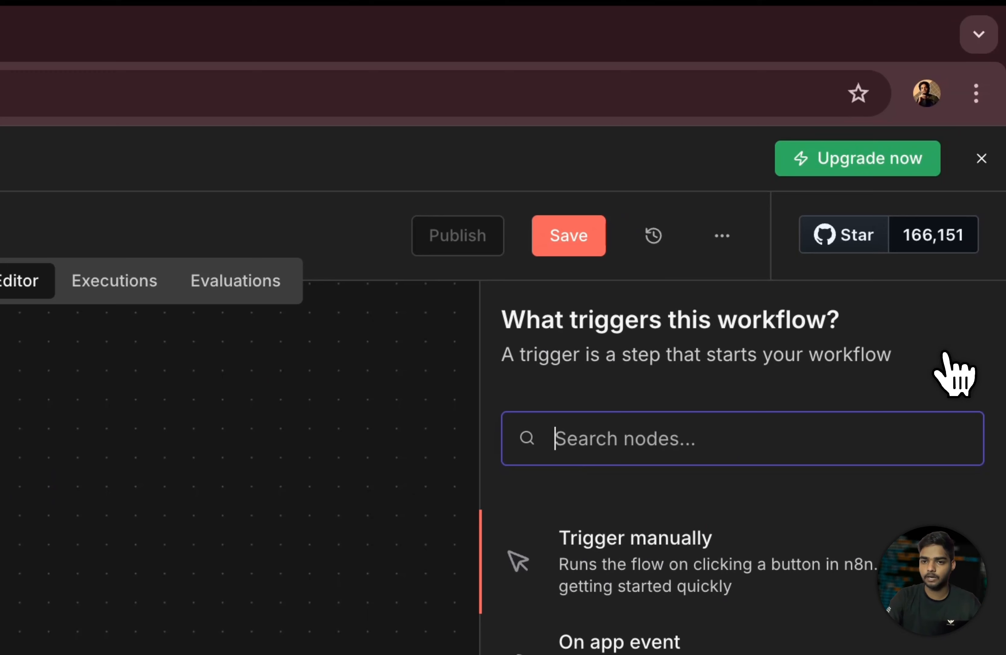
scroll(790, 482, "down", 3)
scroll(815, 427, "up", 3)
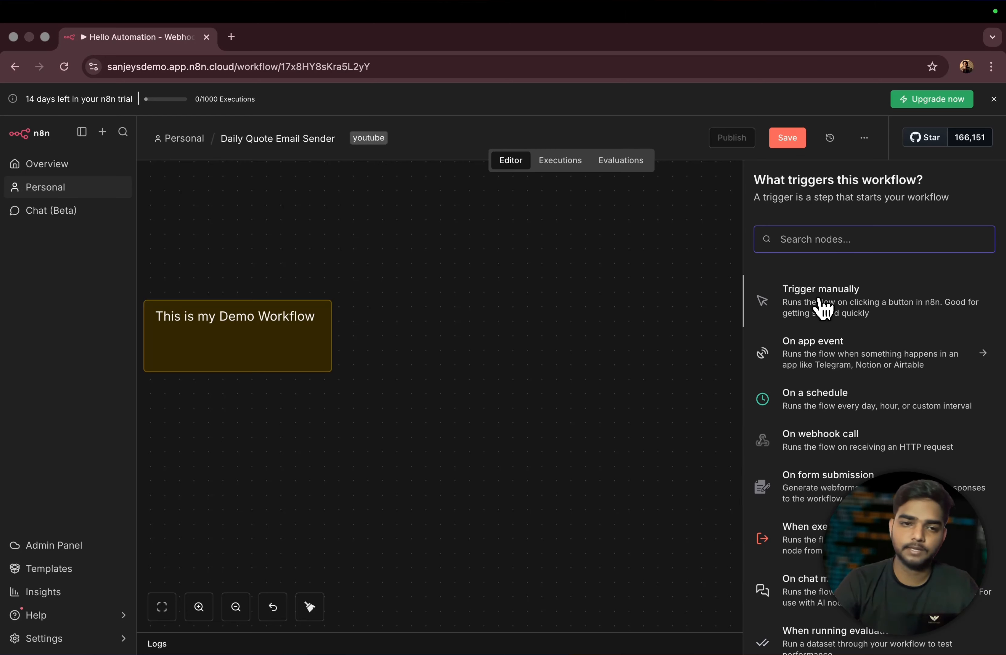
scroll(846, 313, "down", 1)
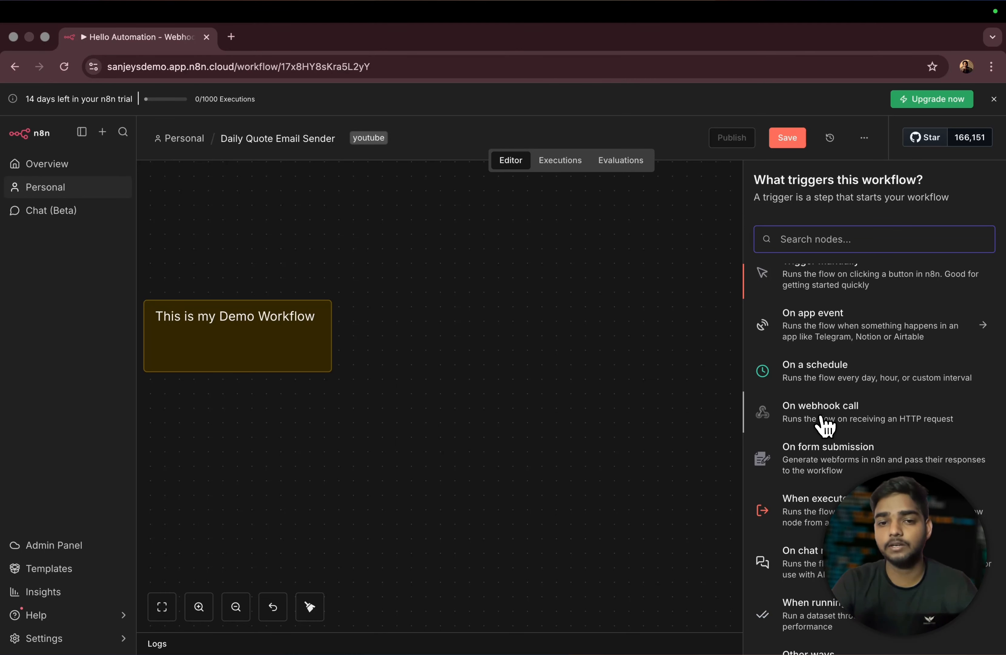
scroll(825, 425, "down", 2)
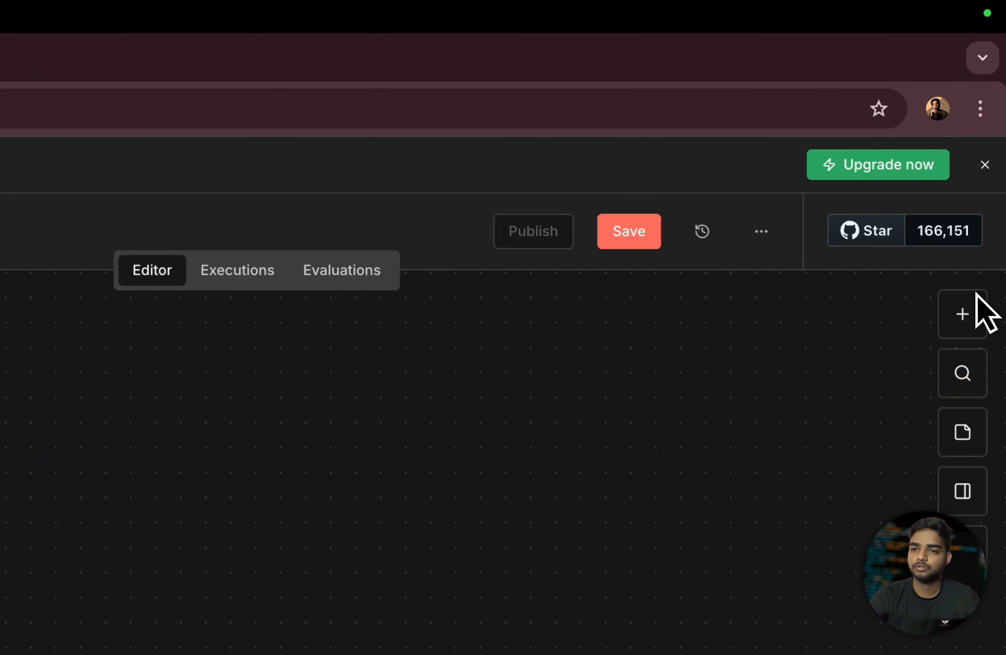
- Add a 'Trigger manually' node from the trigger list and place it beside the sticky note
left_click(985, 183)
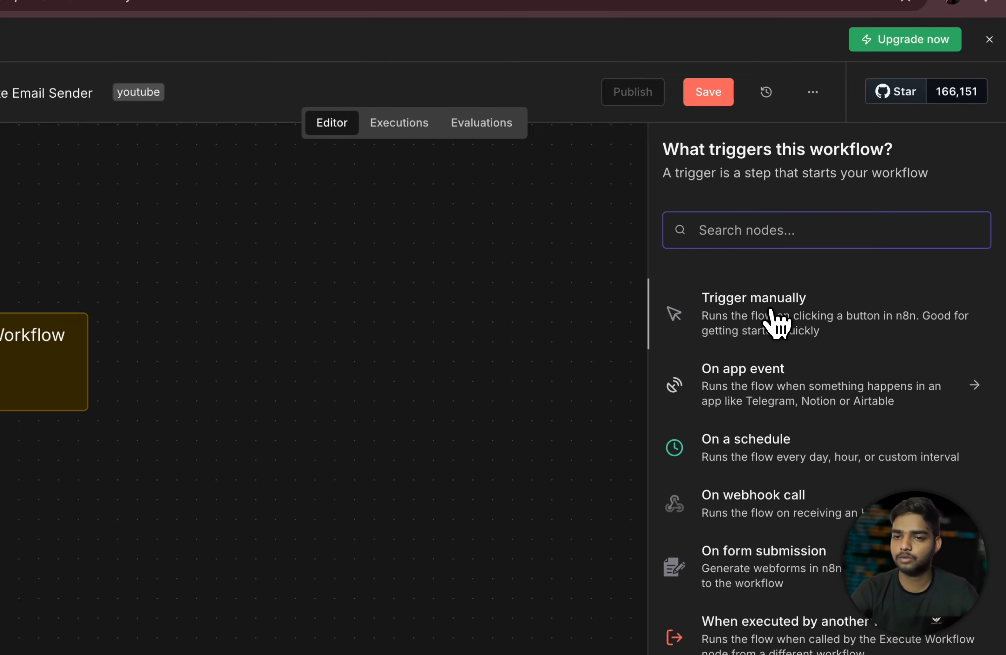
left_click_drag(793, 306, 99, 496)
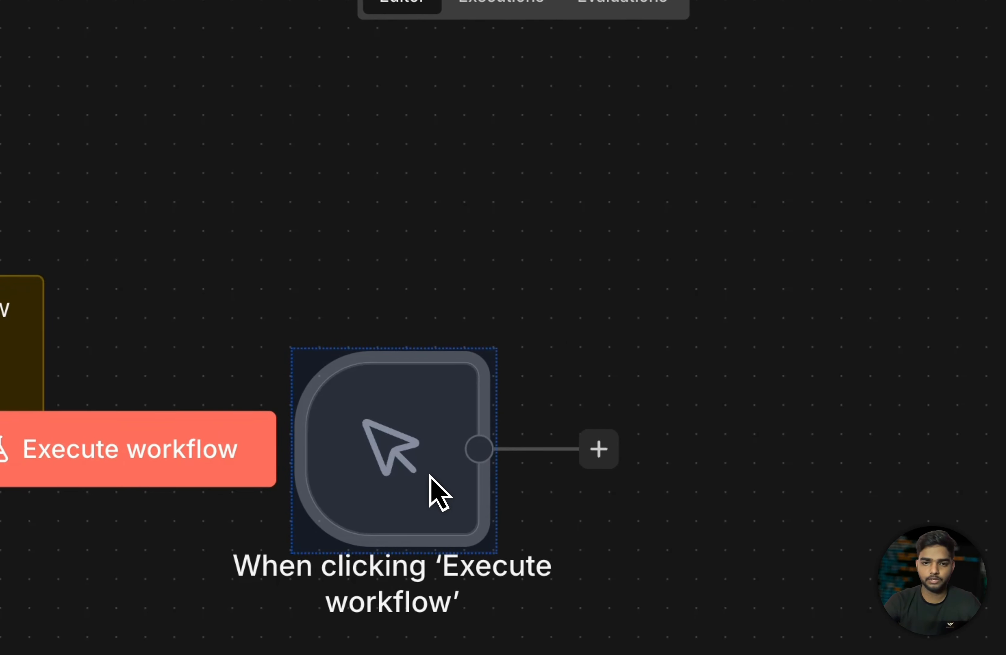
left_click_drag(429, 475, 257, 419)
left_click(713, 317)
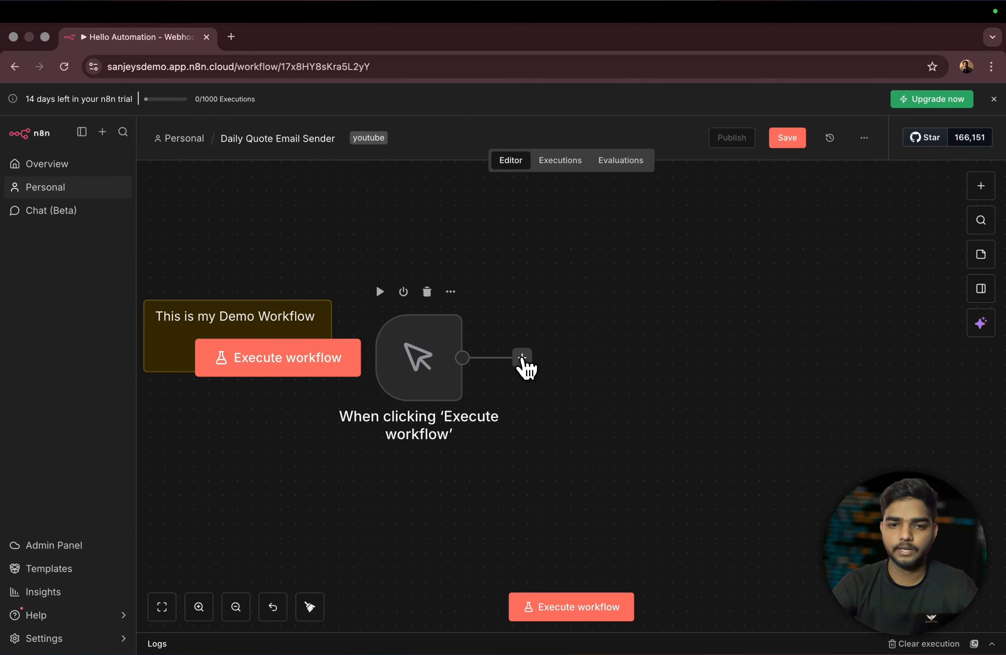
scroll(432, 374, "down", 2)
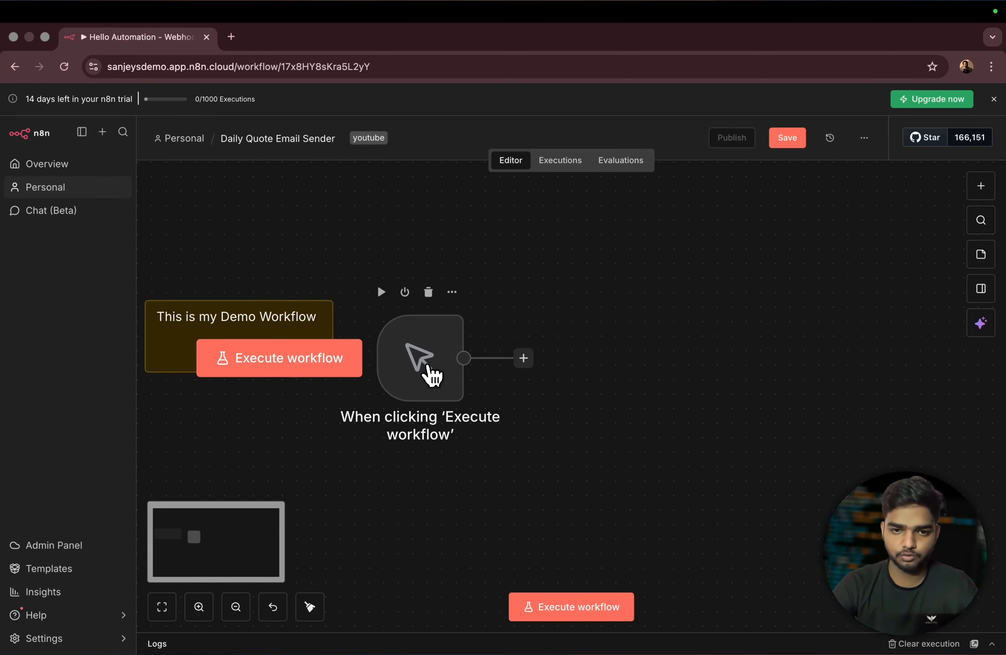
scroll(431, 374, "down", 2)
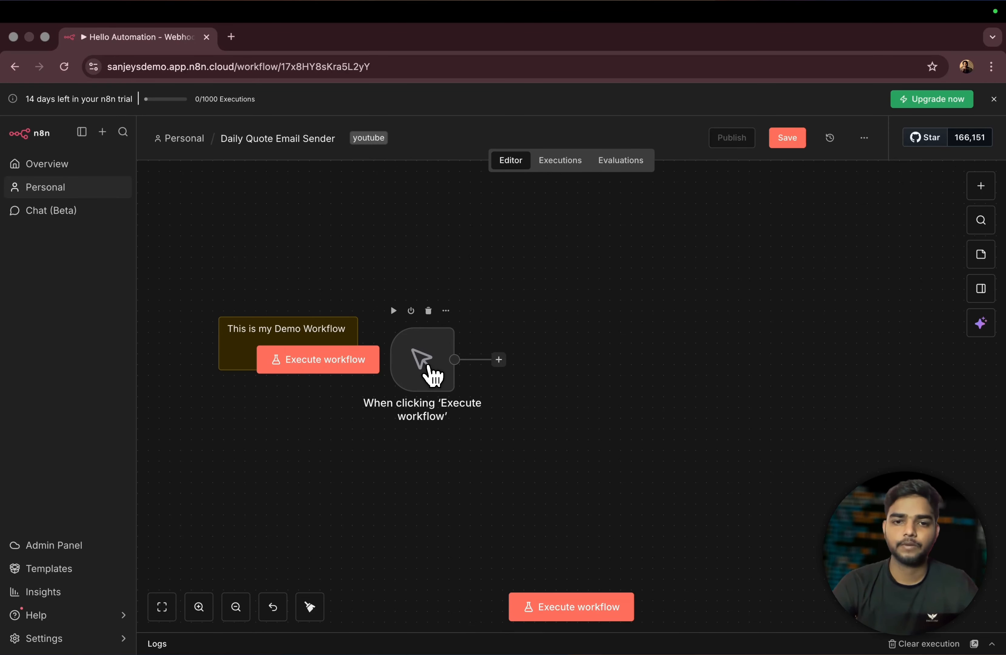
- Read the manual trigger's notes on execution and the test button, then close its details
double_click(439, 374)
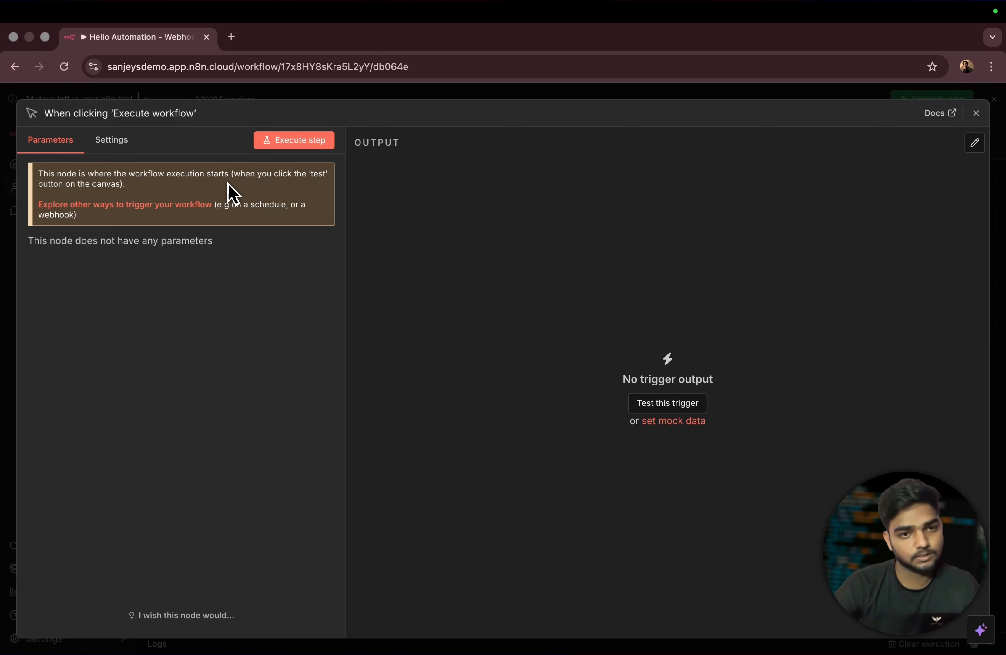
left_click_drag(228, 173, 65, 176)
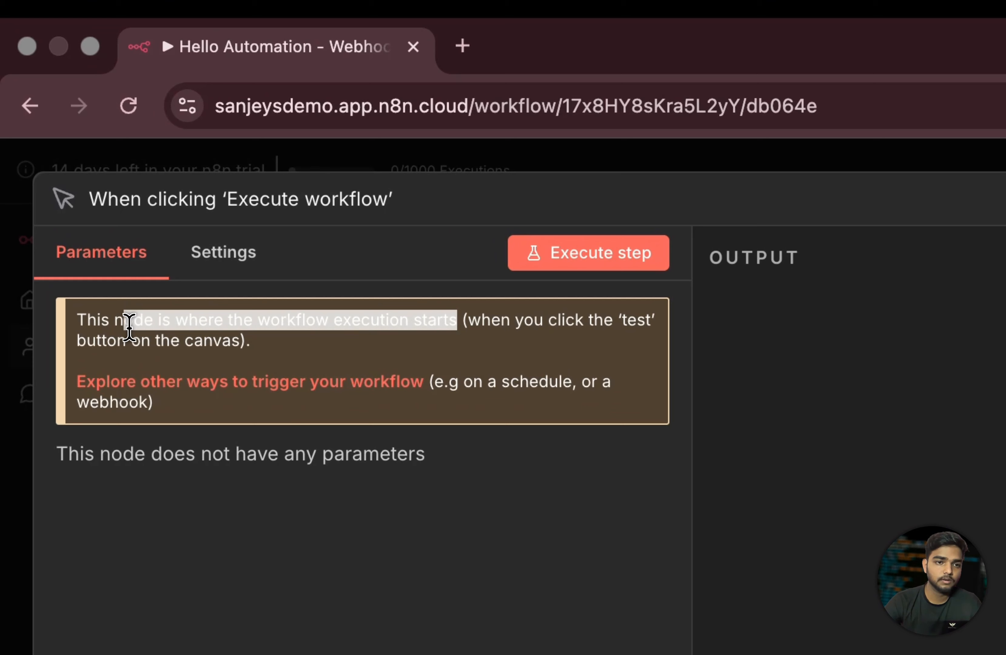
left_click_drag(129, 327, 94, 336)
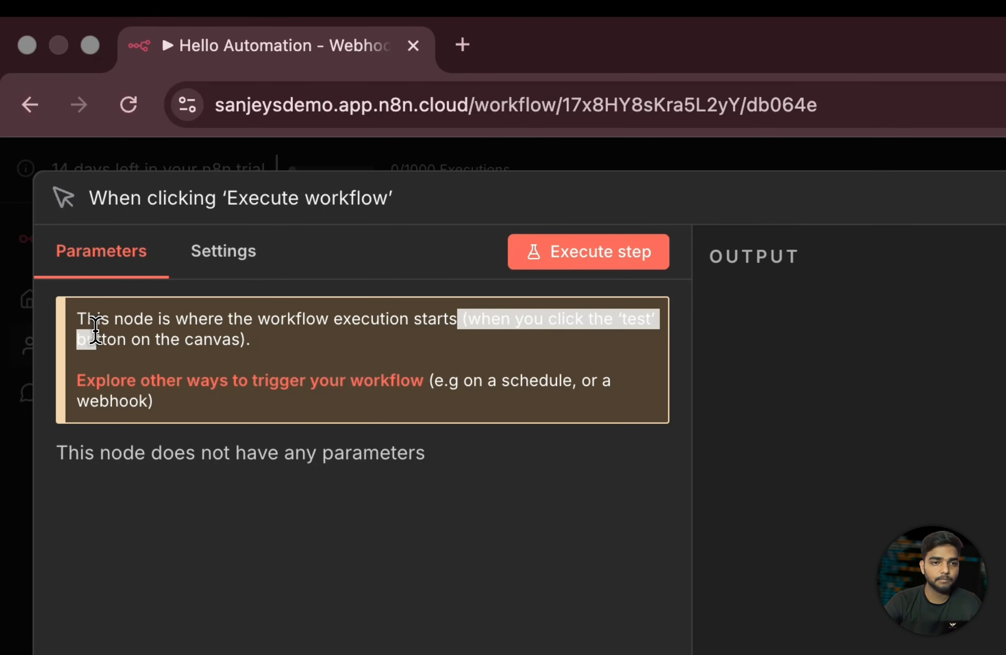
left_click(265, 505)
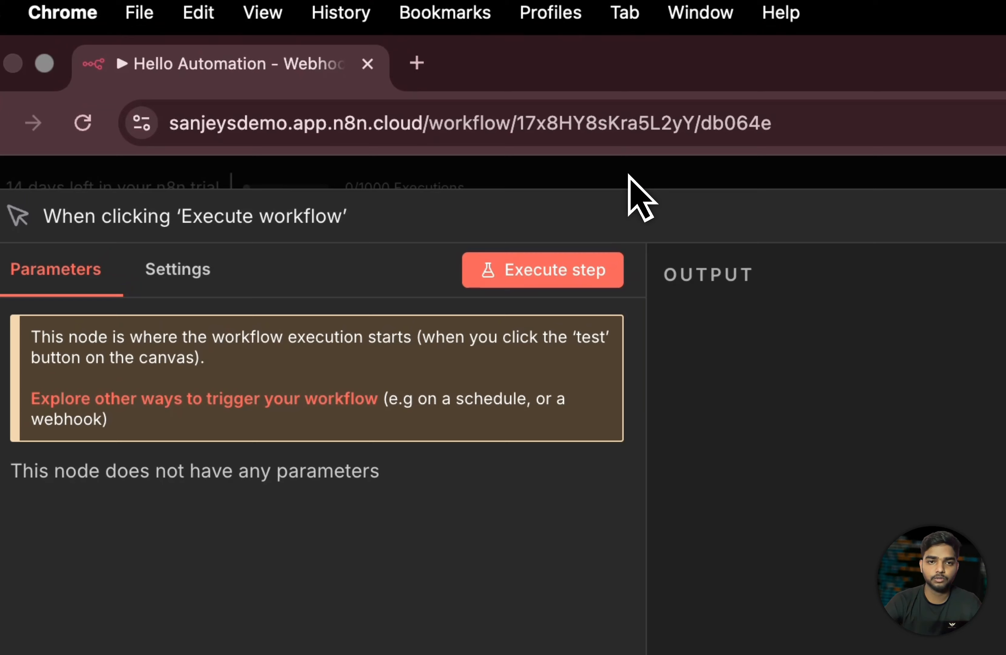
left_click(681, 118)
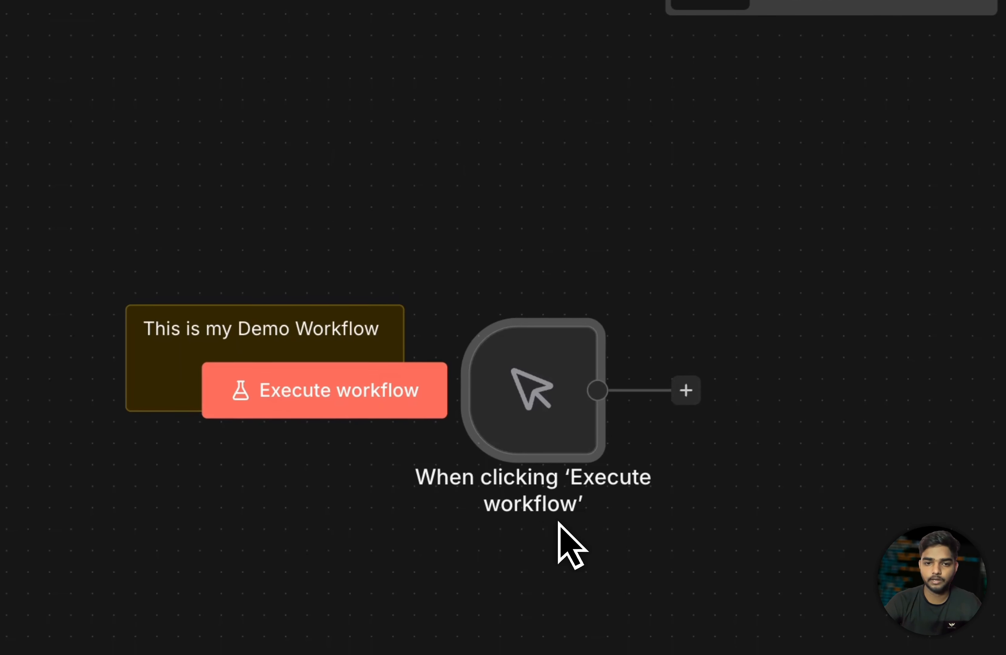
mouse_move(532, 337)
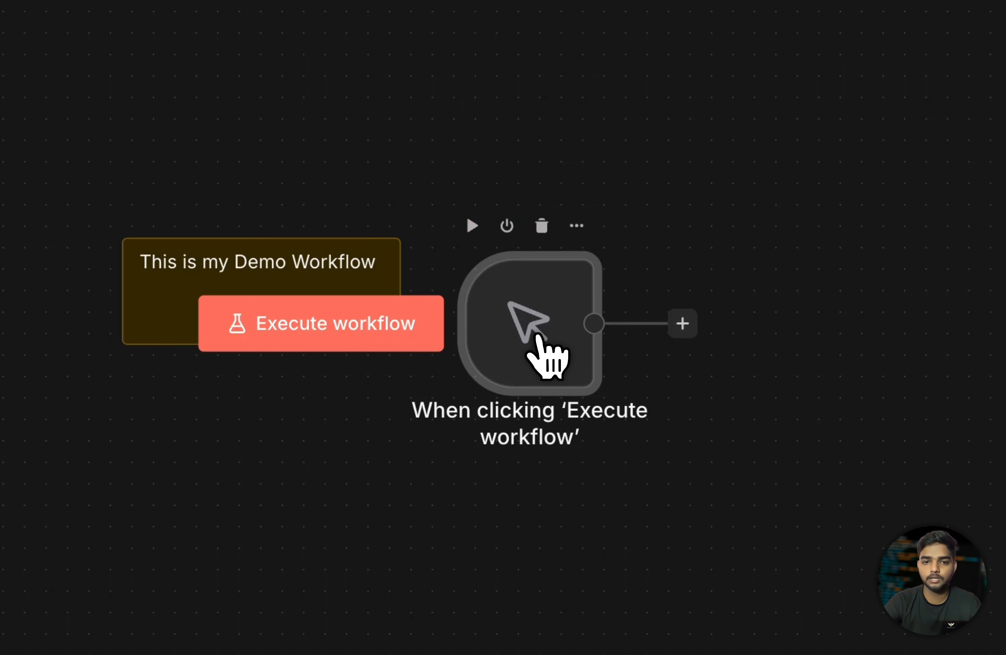
double_click(536, 342)
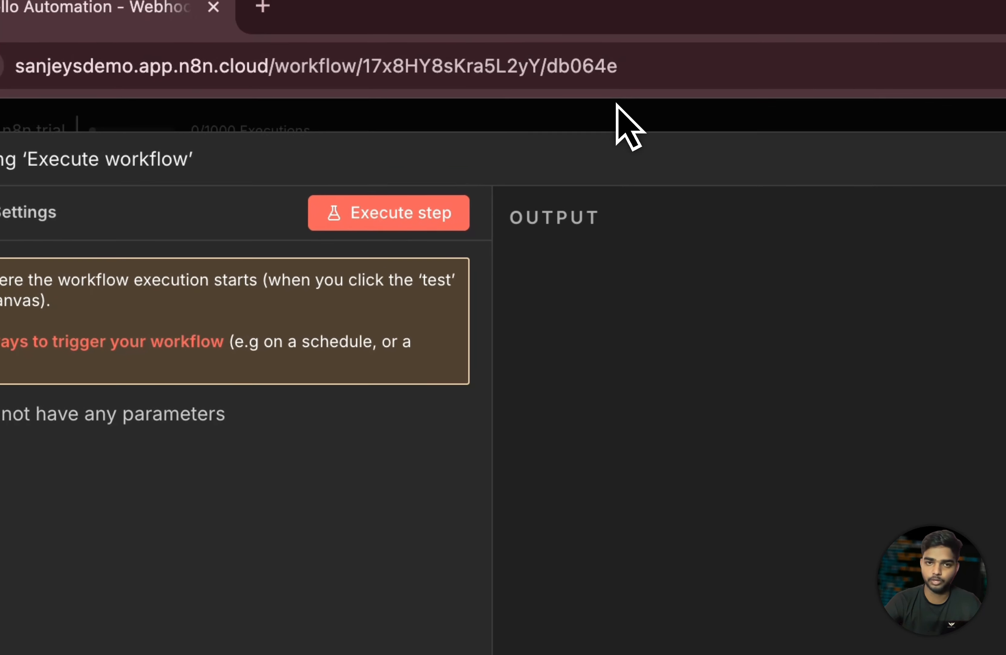
left_click(586, 164)
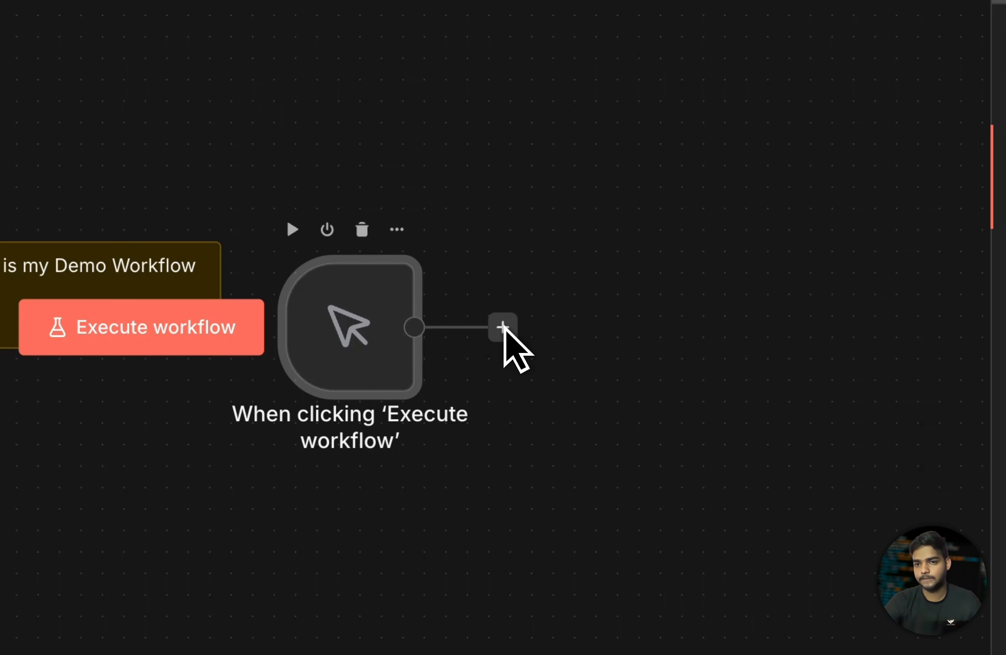
- Search 'web' and drop a Webhook node onto the canvas, then close its settings
left_click(503, 327)
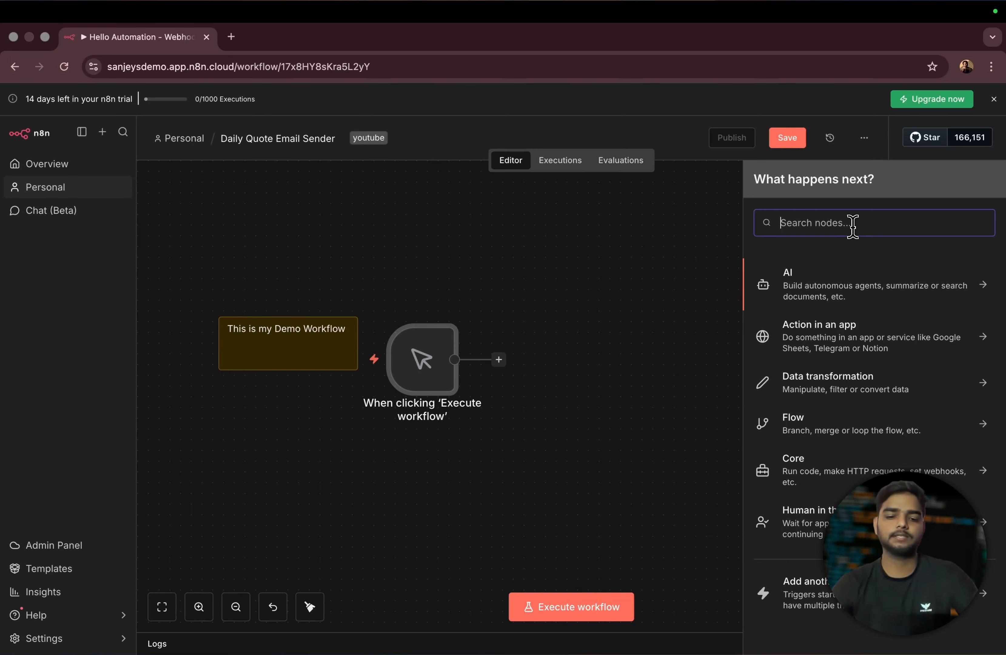
type("web")
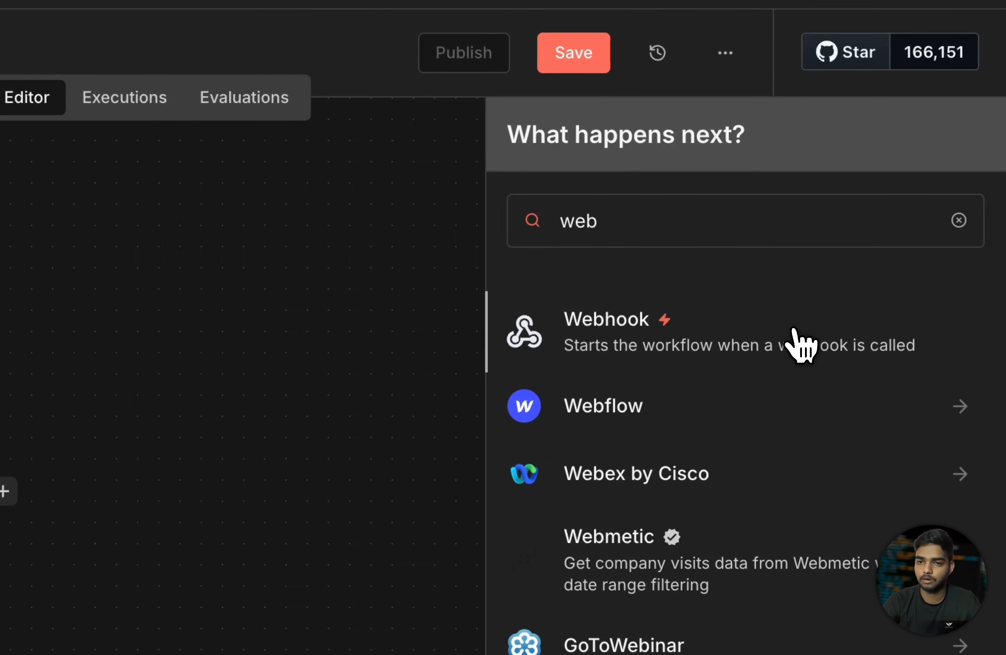
left_click_drag(903, 282, 783, 274)
left_click_drag(561, 323, 139, 416)
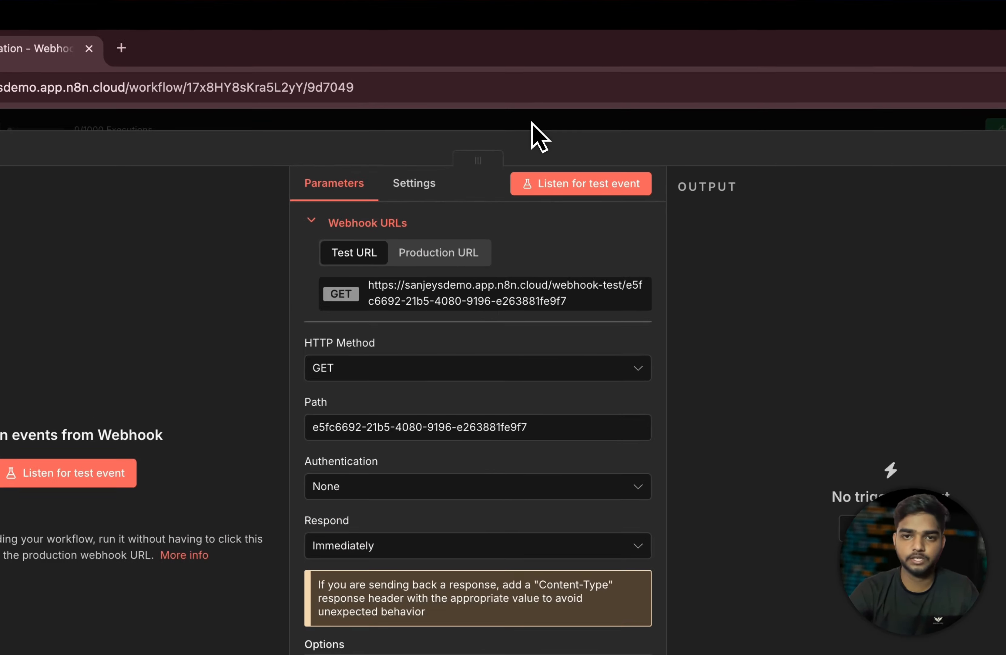
left_click(545, 92)
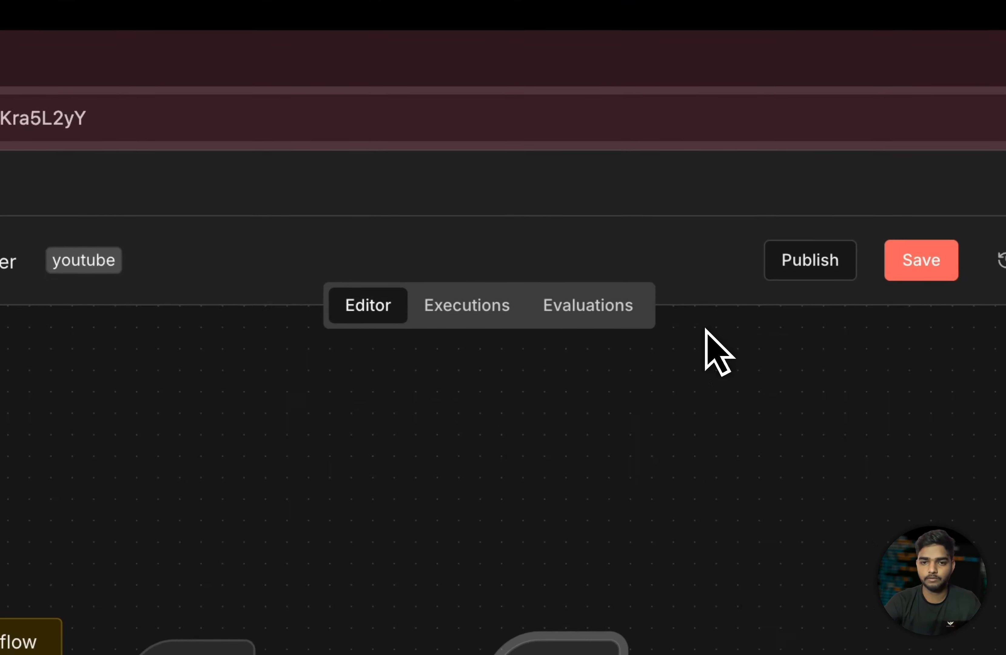
double_click(535, 587)
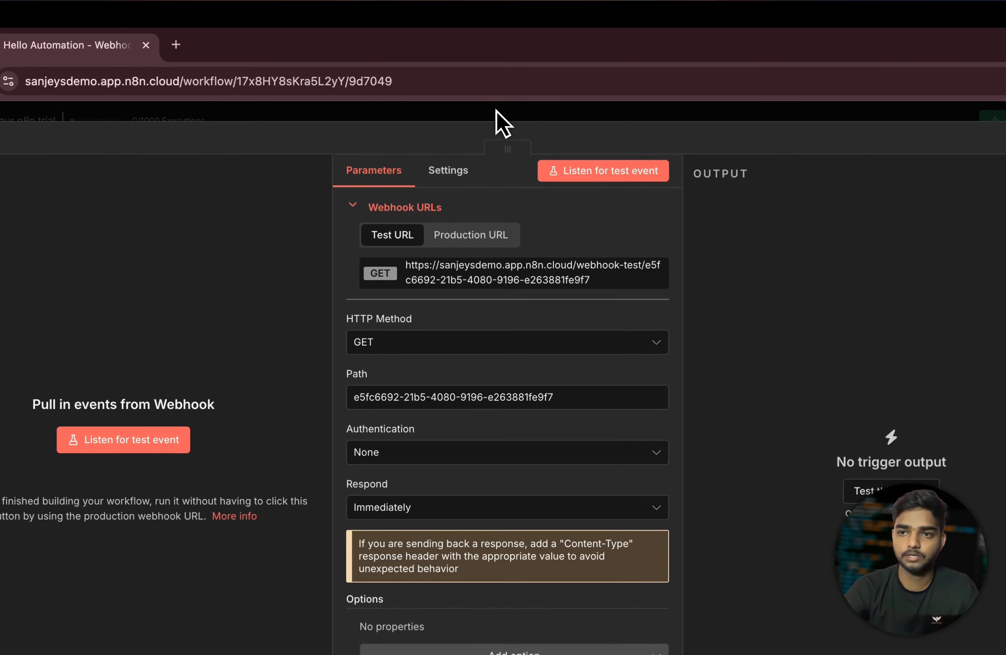
left_click(492, 94)
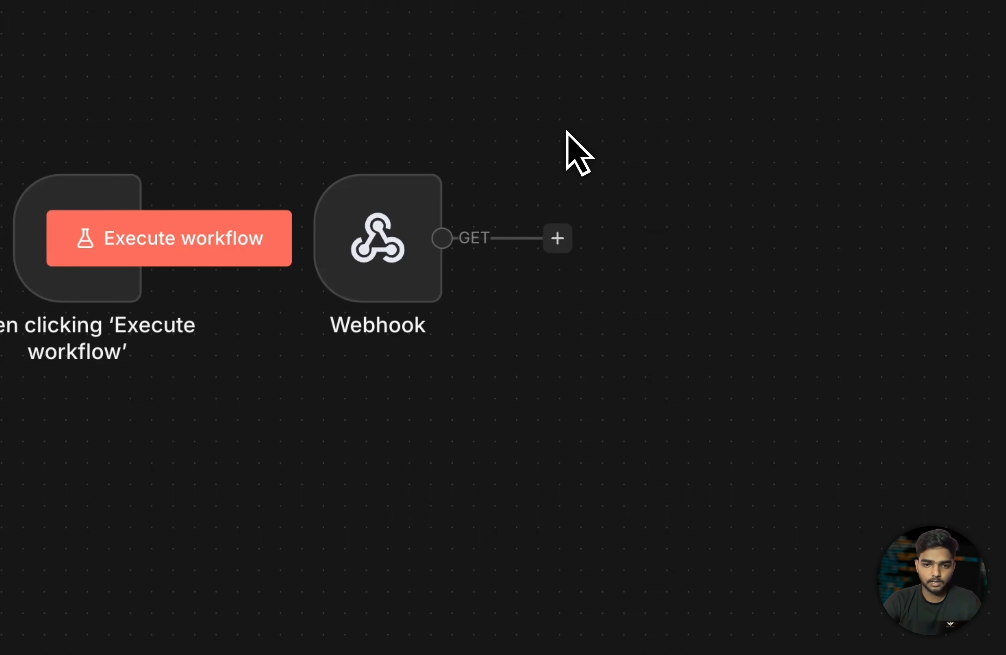
- Move the Webhook right of the manual trigger and try connecting the trigger to it
left_click_drag(381, 235, 501, 242)
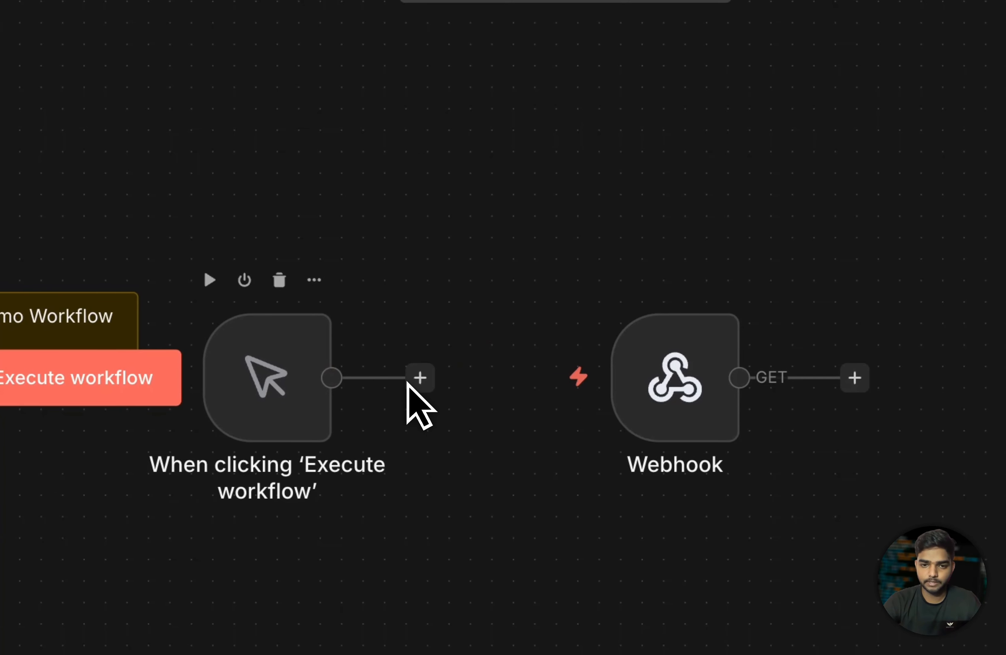
left_click_drag(419, 383, 624, 389)
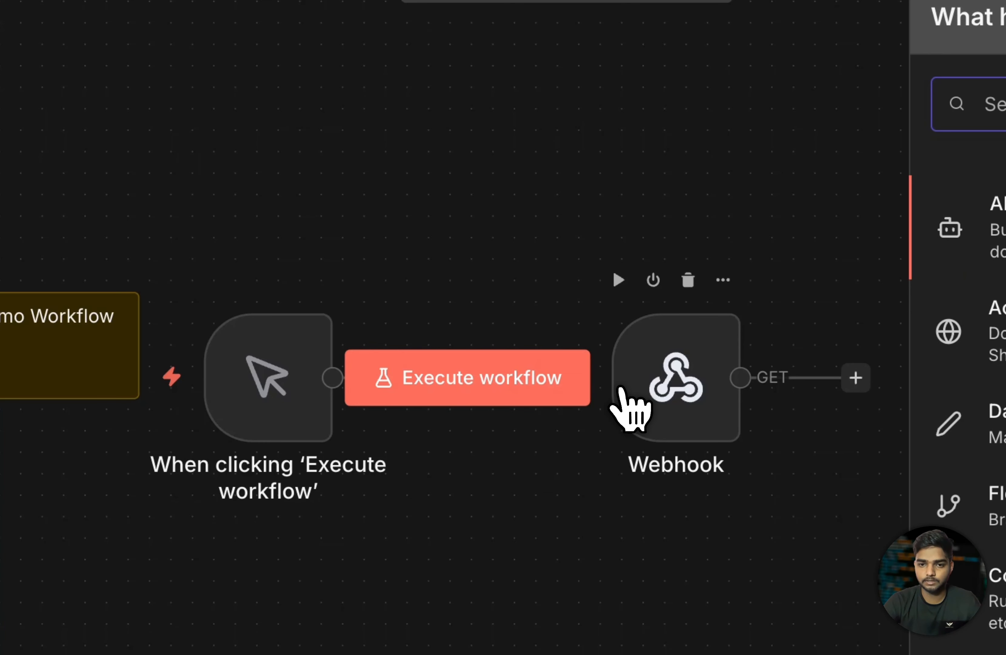
left_click(722, 251)
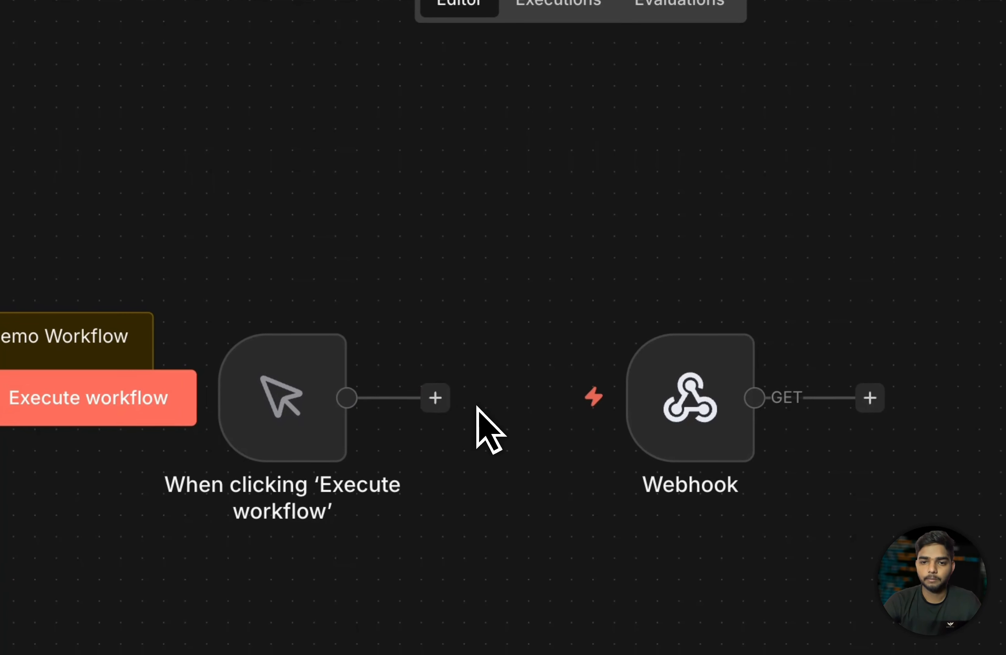
left_click(627, 319)
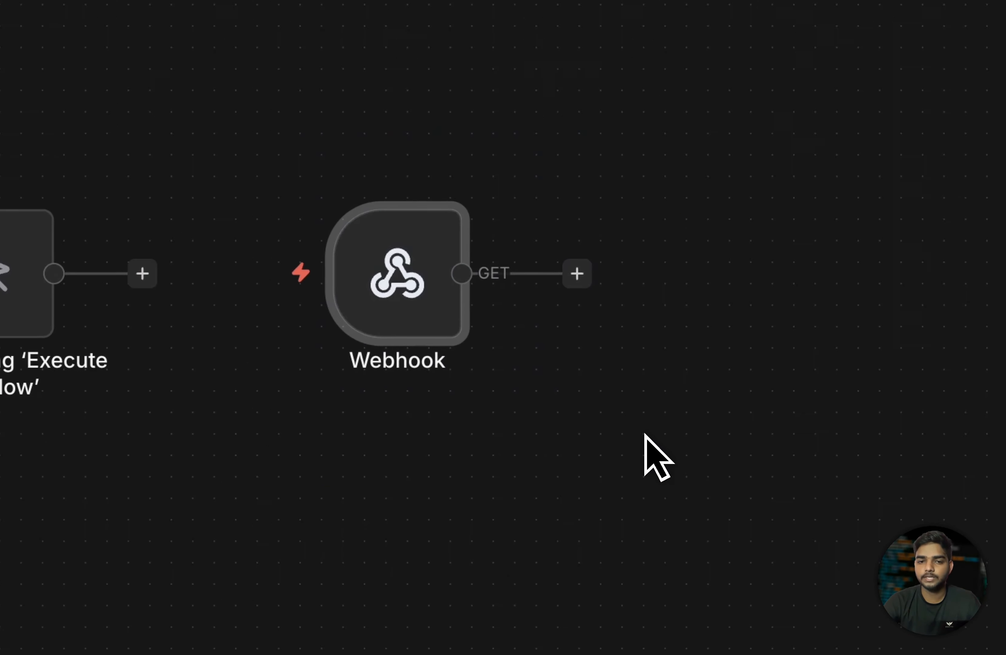
left_click_drag(143, 275, 346, 293)
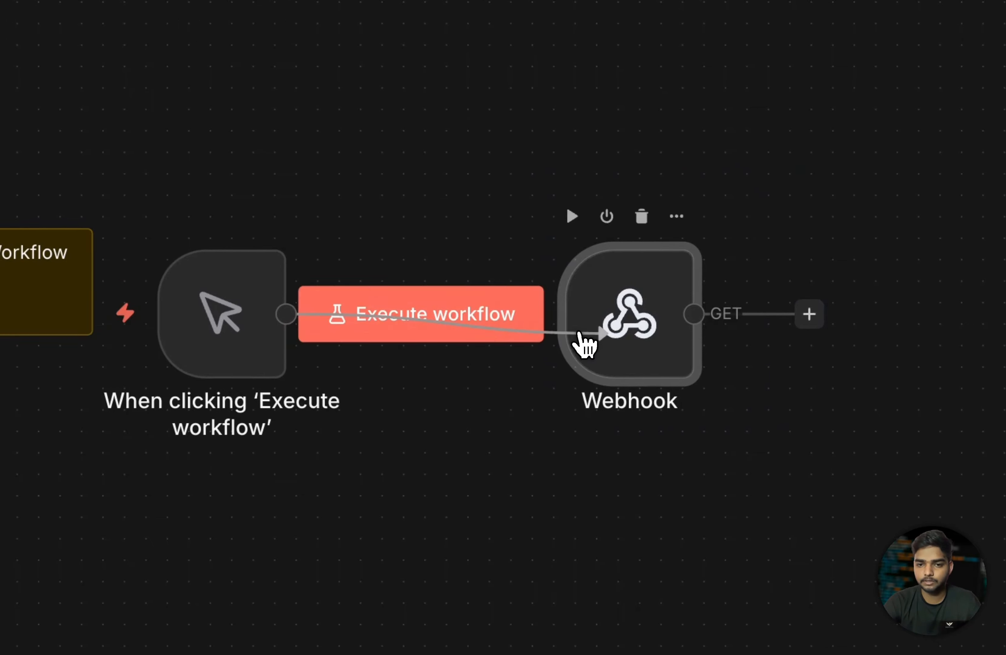
left_click_drag(584, 344, 602, 321)
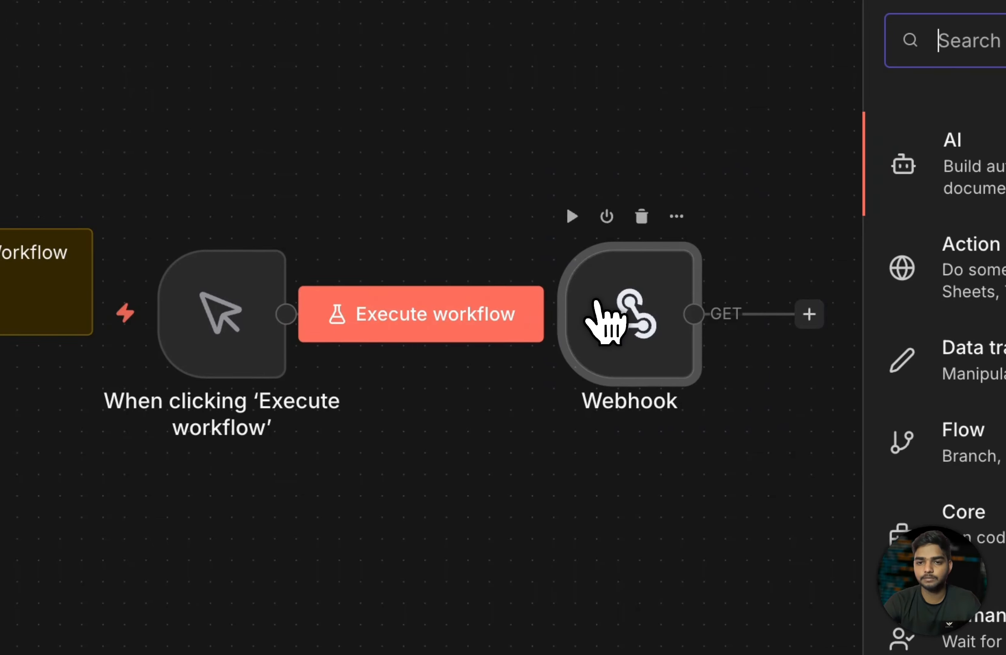
left_click(607, 144)
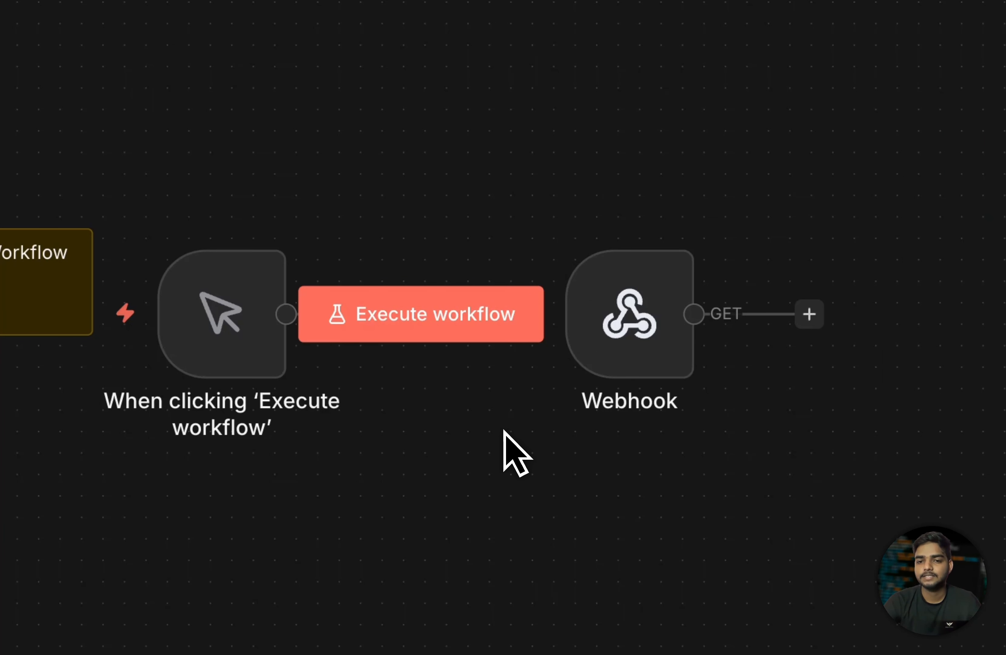
- Select the manual trigger node and delete it
left_click_drag(525, 182, 889, 509)
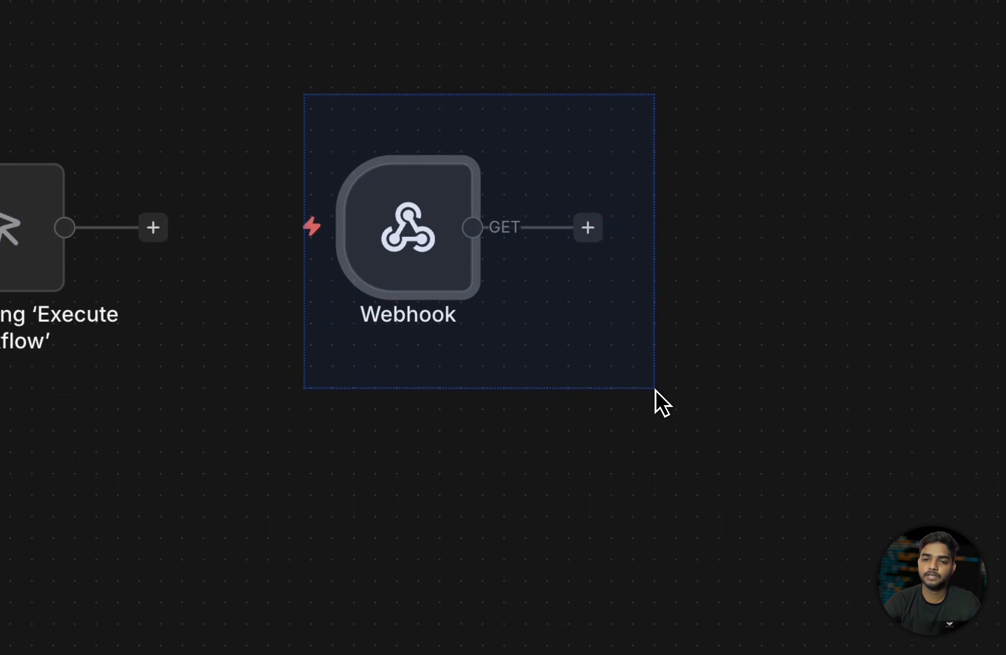
left_click_drag(689, 444, 685, 440)
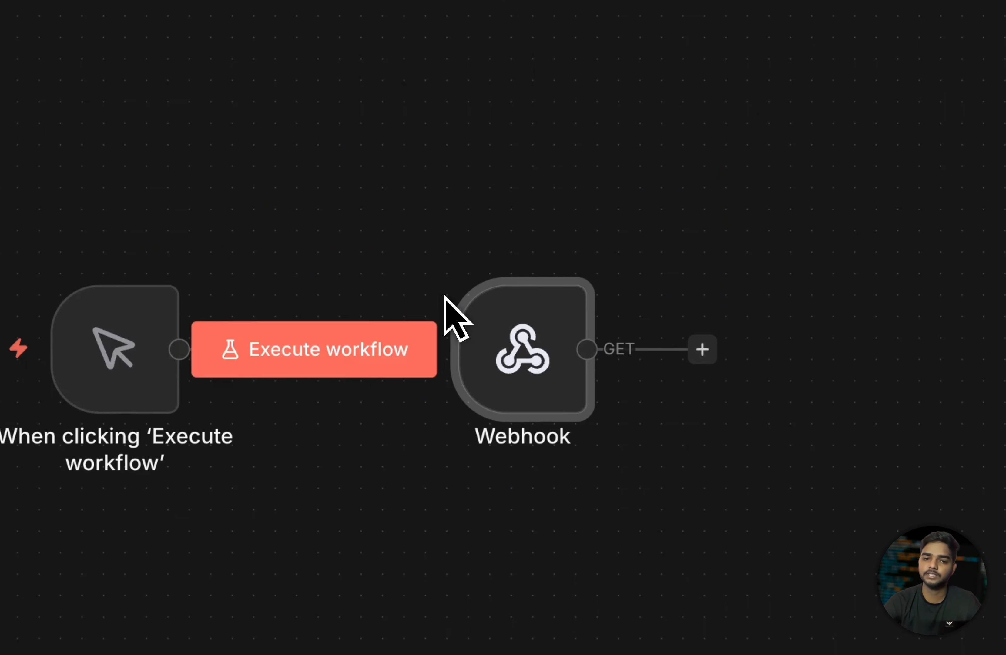
left_click_drag(368, 282, 601, 469)
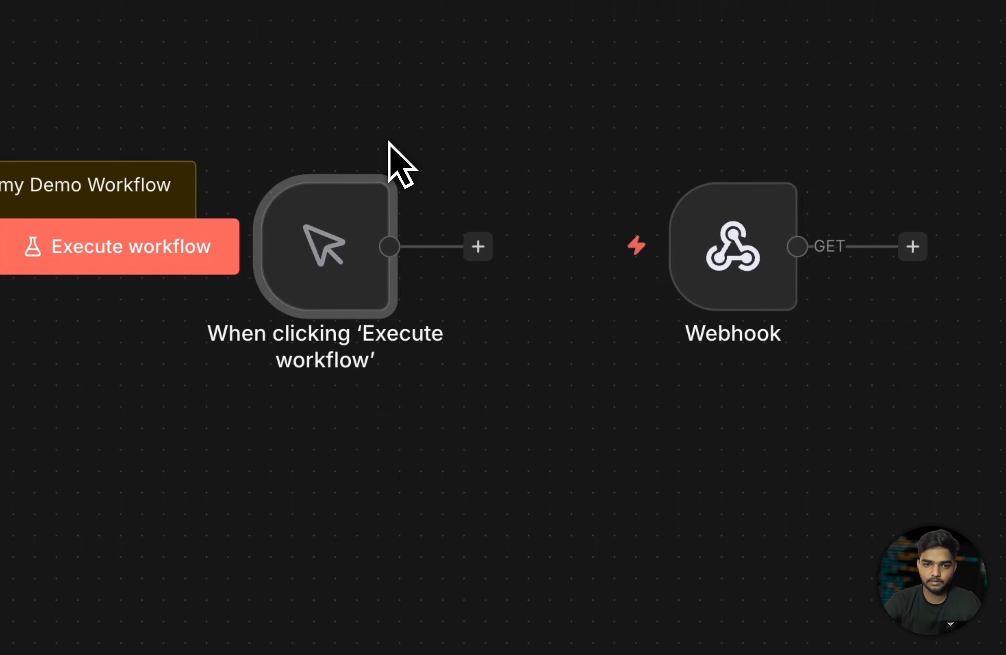
left_click(294, 99)
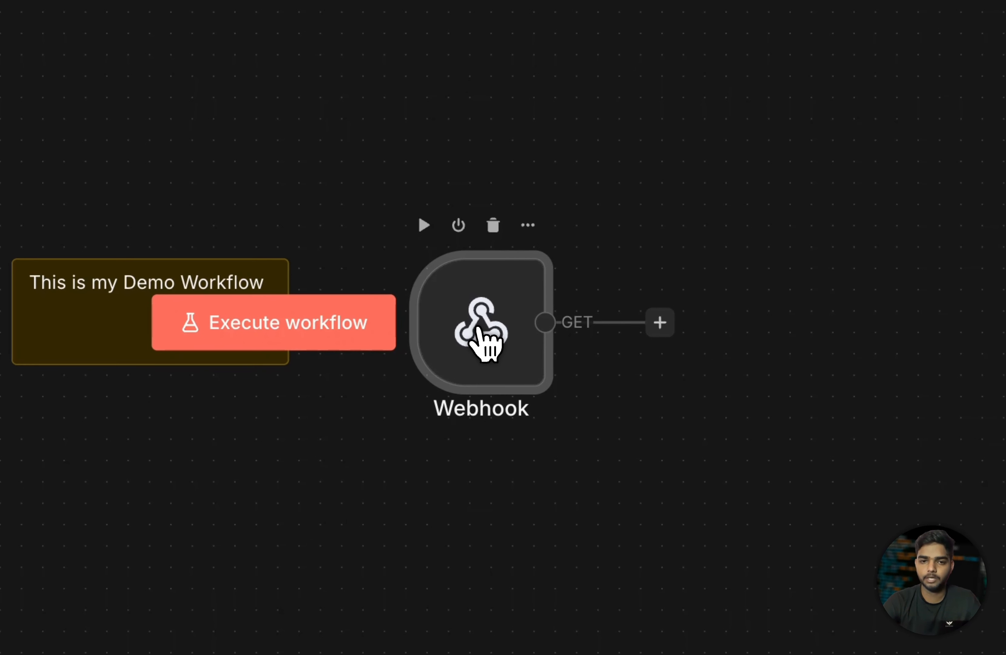
- Copy the Webhook's test URL and compare the Production and Test URL views
double_click(464, 359)
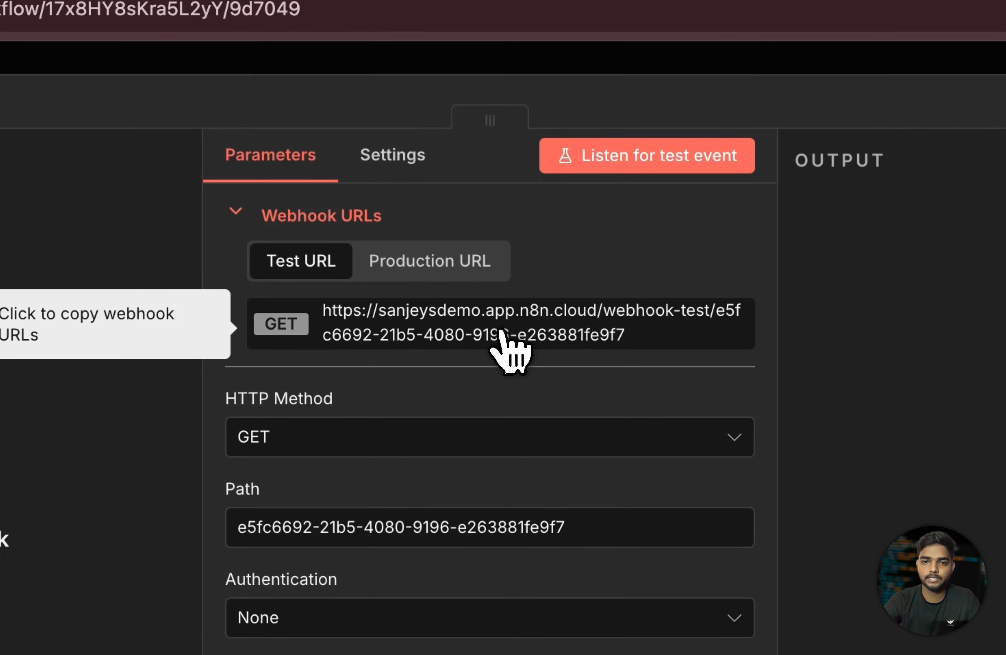
left_click(502, 330)
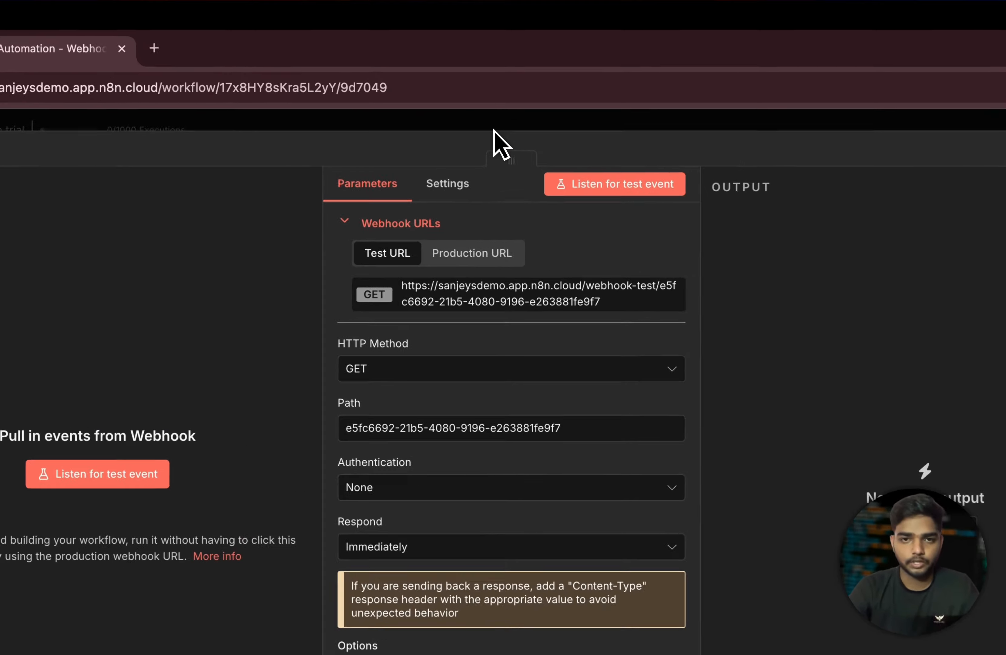
key("Escape")
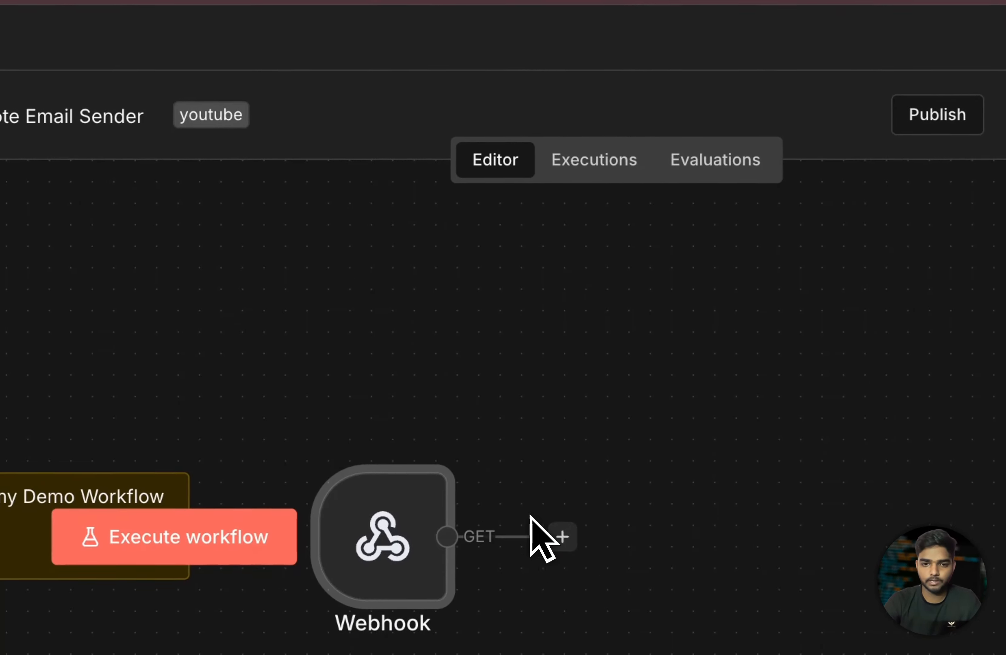
double_click(396, 552)
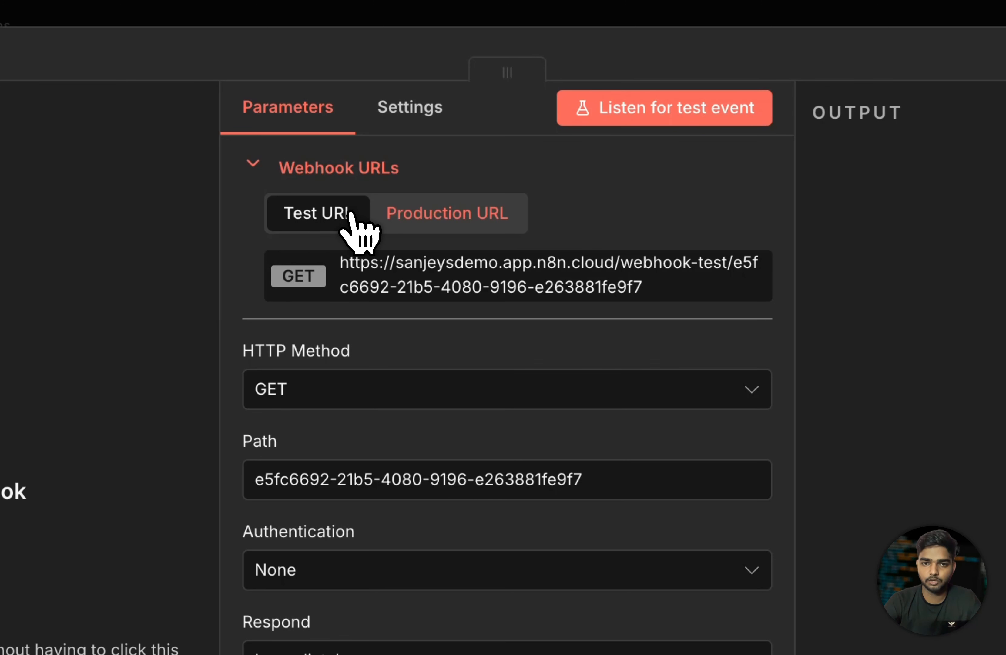
left_click(442, 217)
left_click(310, 215)
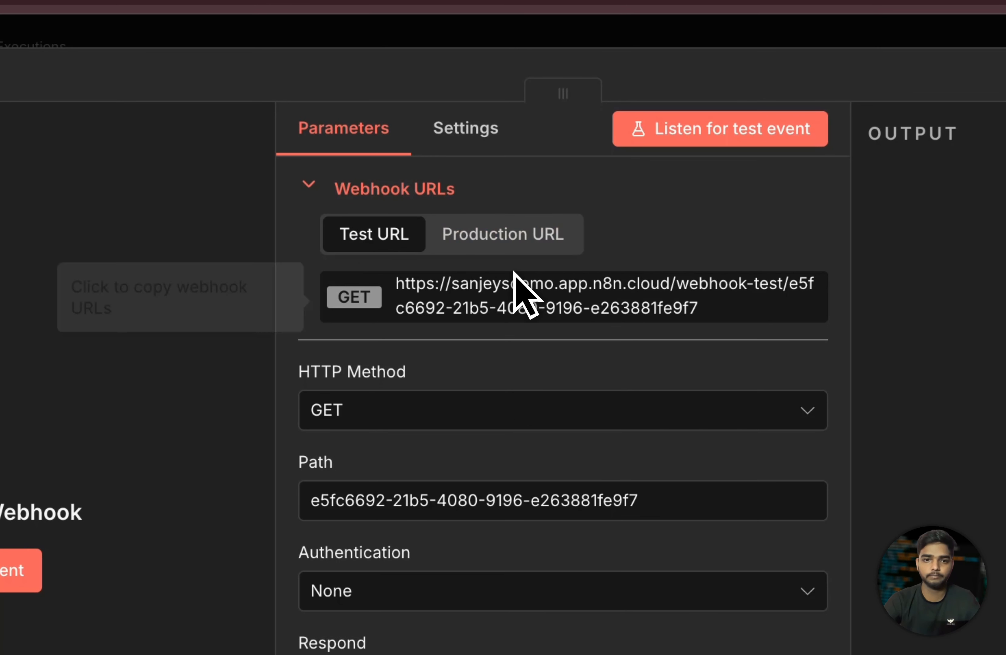
left_click_drag(298, 376, 427, 399)
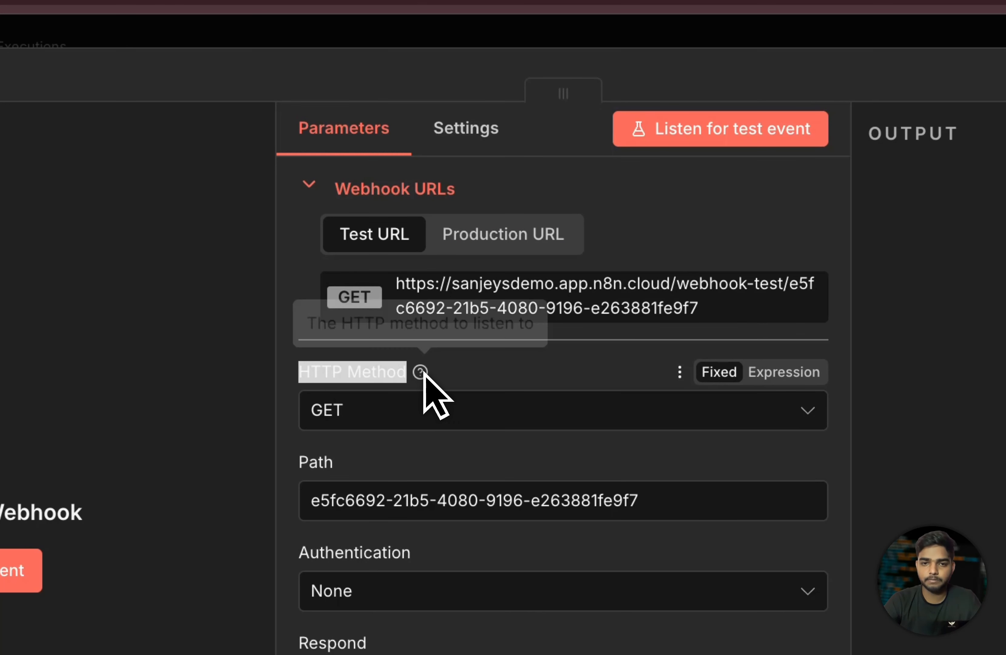
left_click(722, 391)
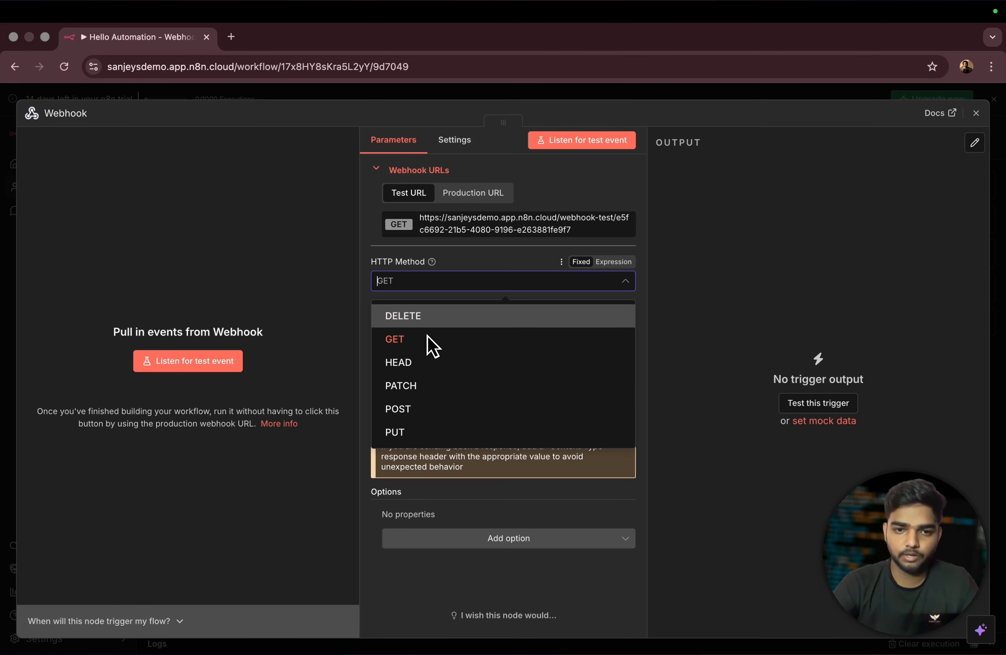
left_click(471, 293)
left_click(606, 382)
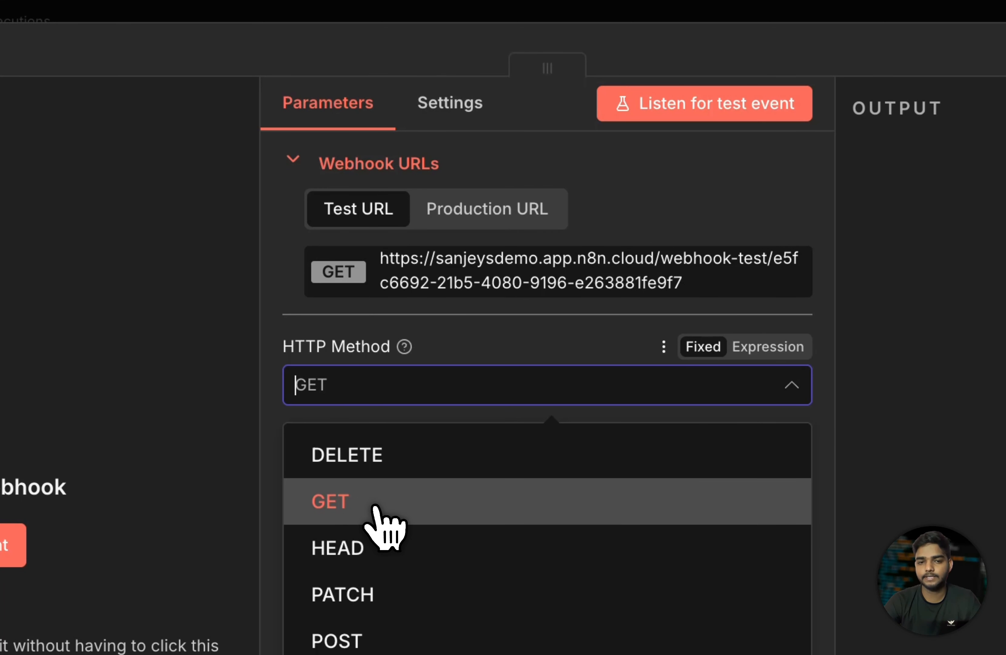
left_click(557, 324)
left_click(433, 385)
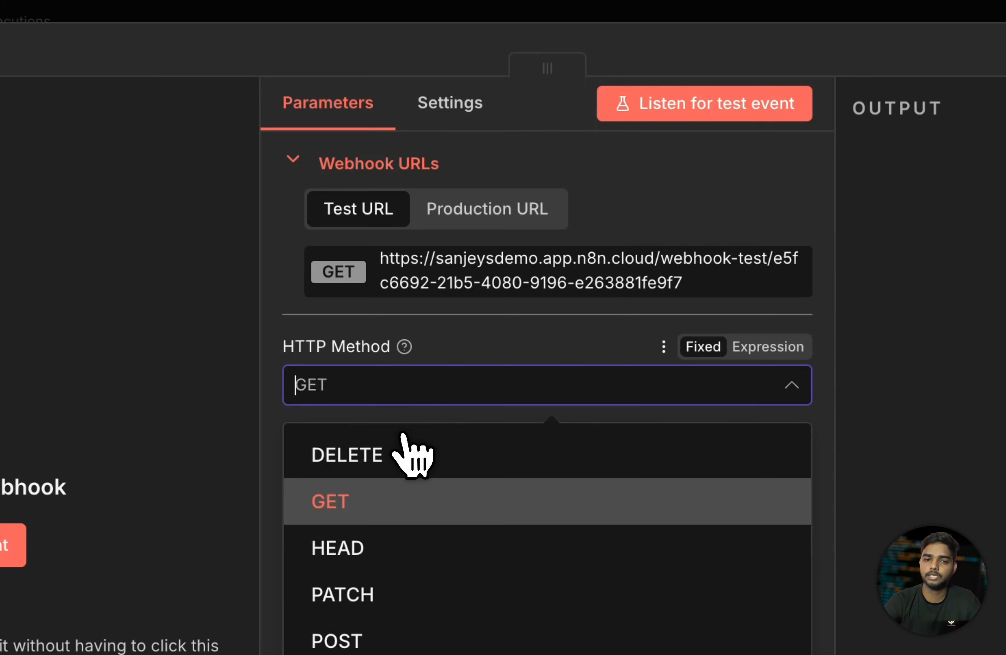
left_click(494, 340)
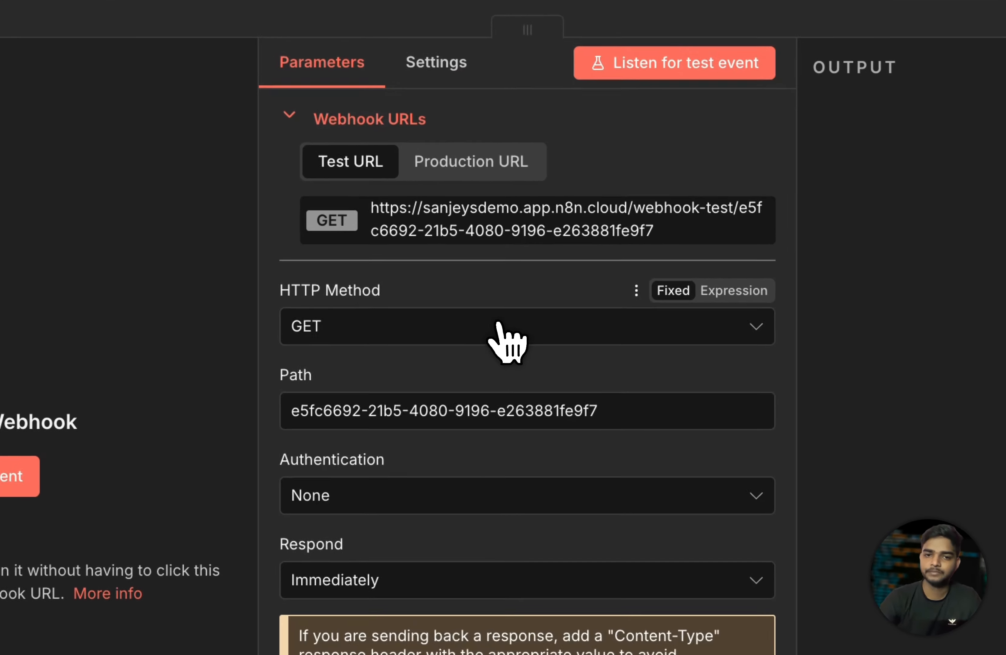
left_click(481, 281)
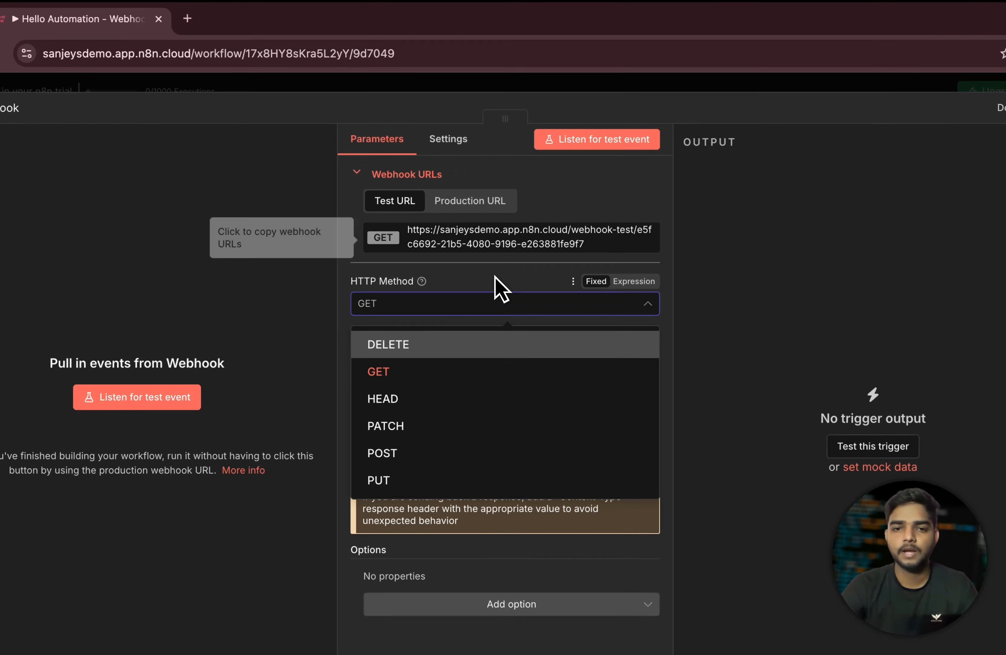
left_click(492, 261)
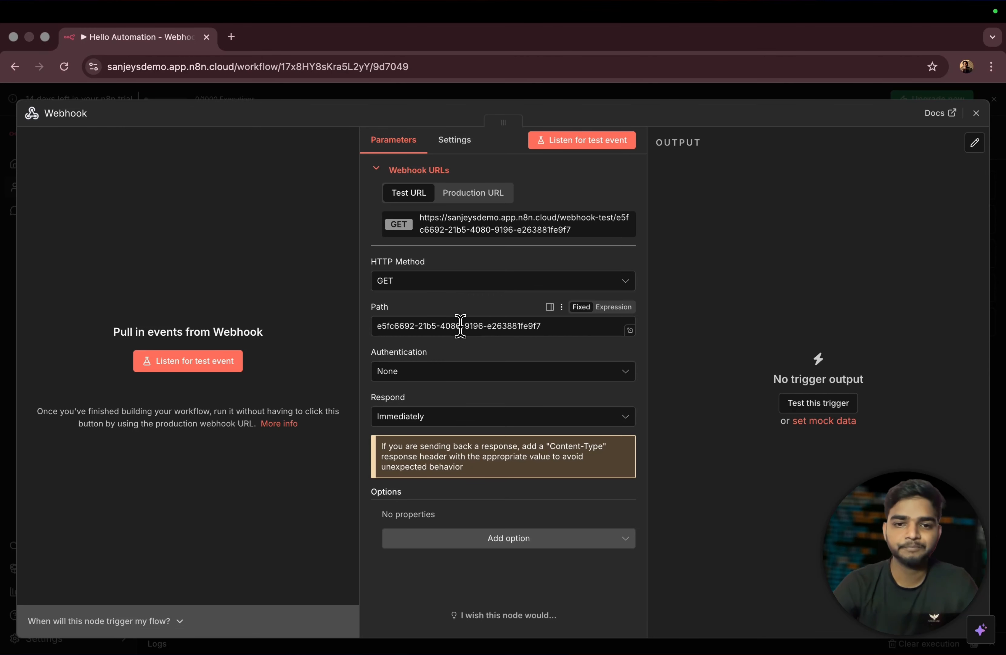
- Replace the Webhook's generated UUID path with 'demo-pupose'
left_click(545, 326)
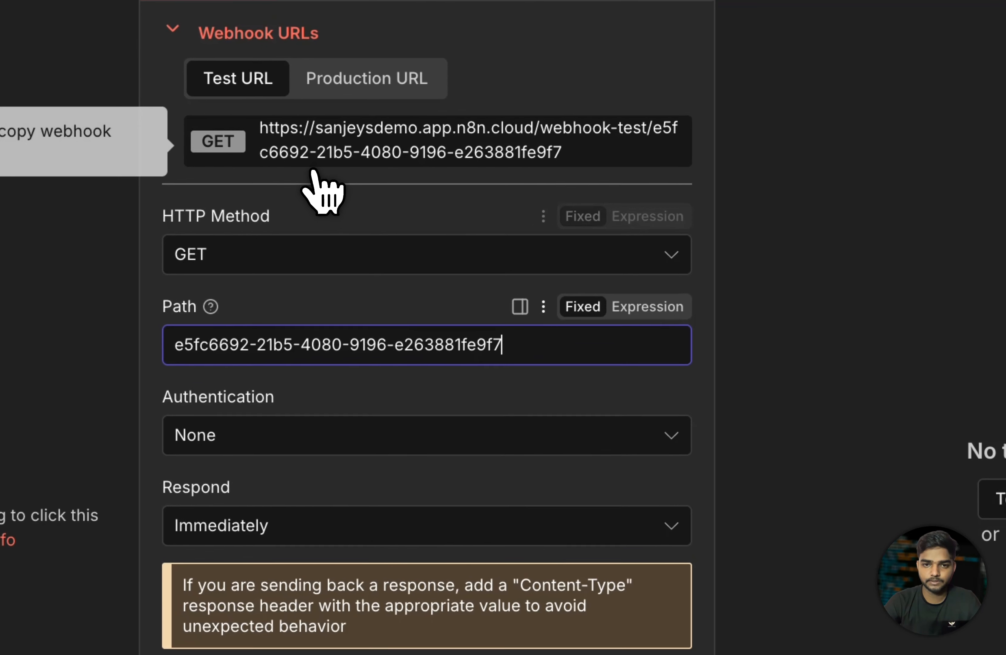
left_click_drag(496, 344, 116, 346)
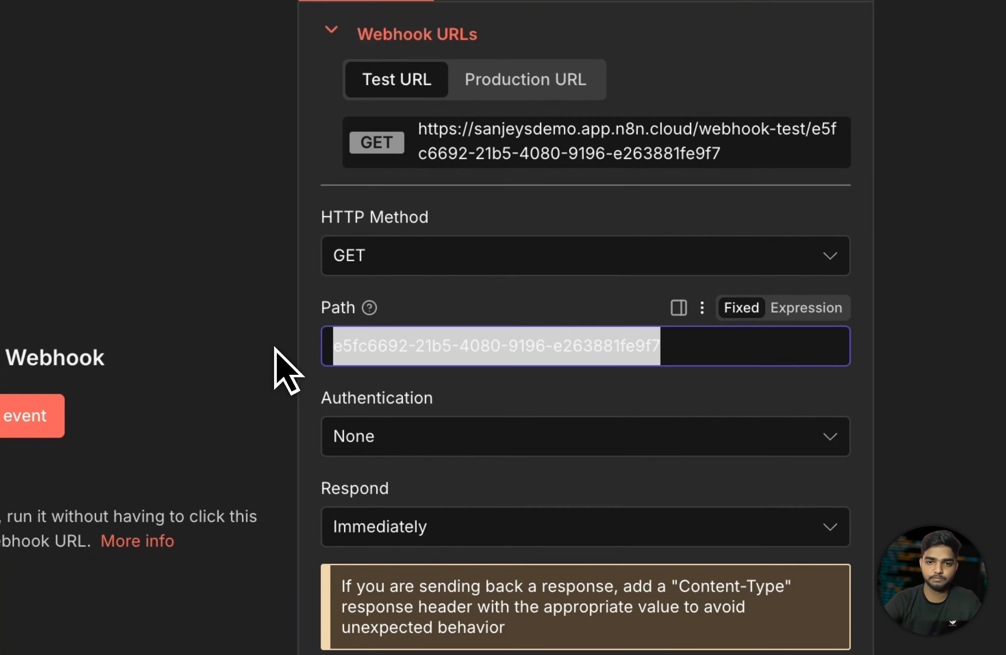
key("BackSpace")
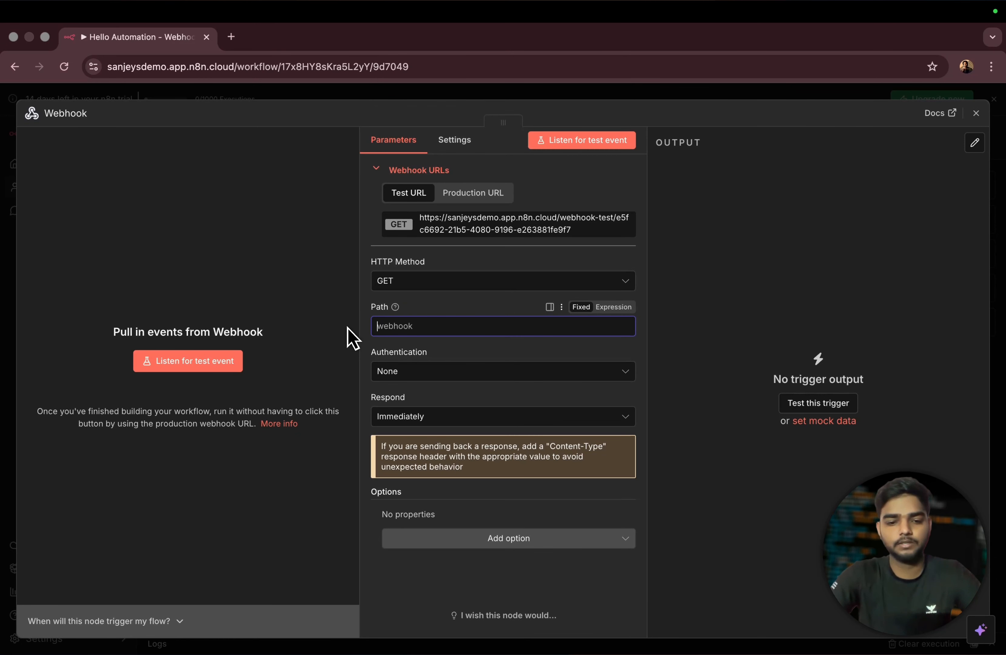
type("demo-pupose")
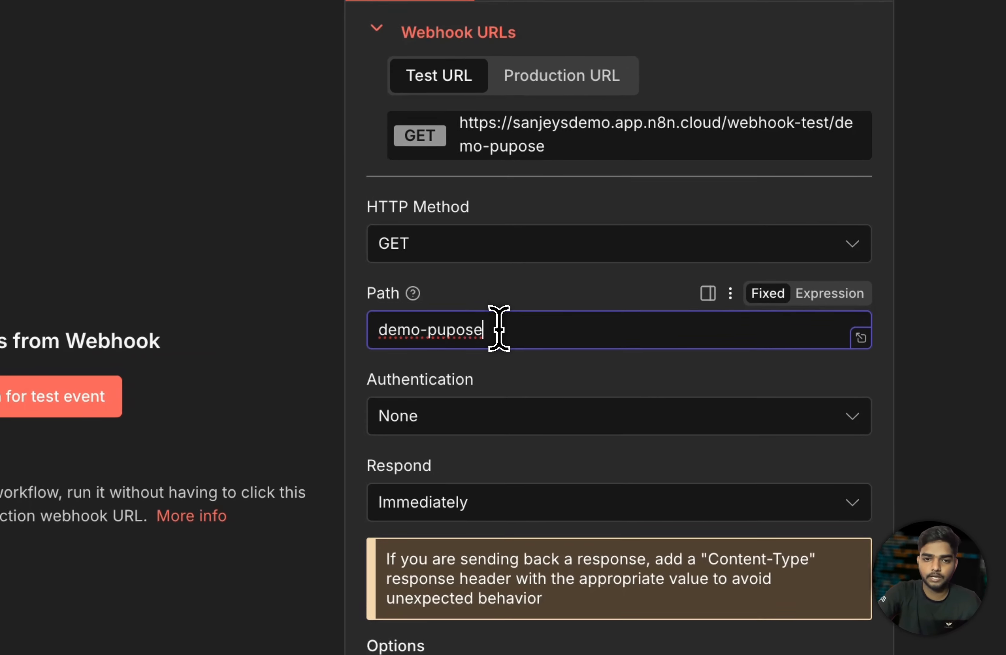
left_click_drag(438, 326, 383, 326)
left_click(562, 334)
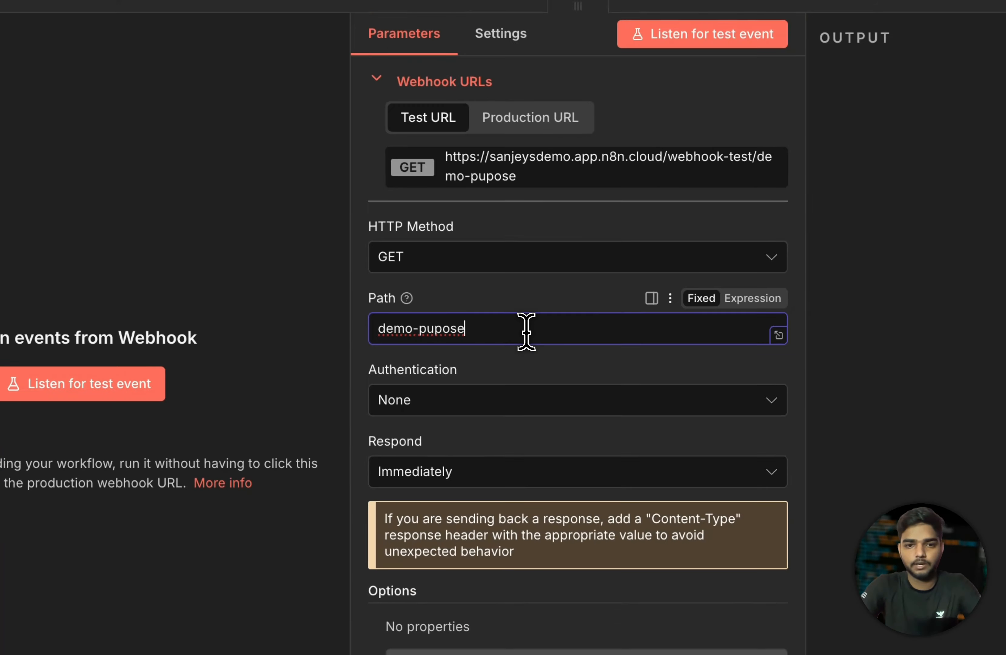
key("super+a")
key("BackSpace")
type("a")
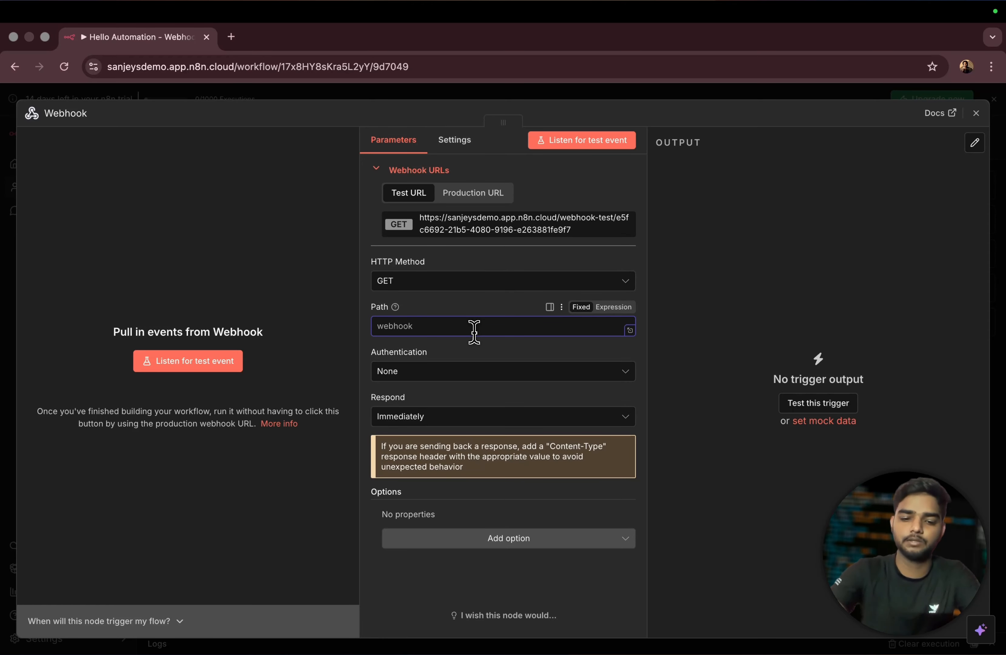
type("a")
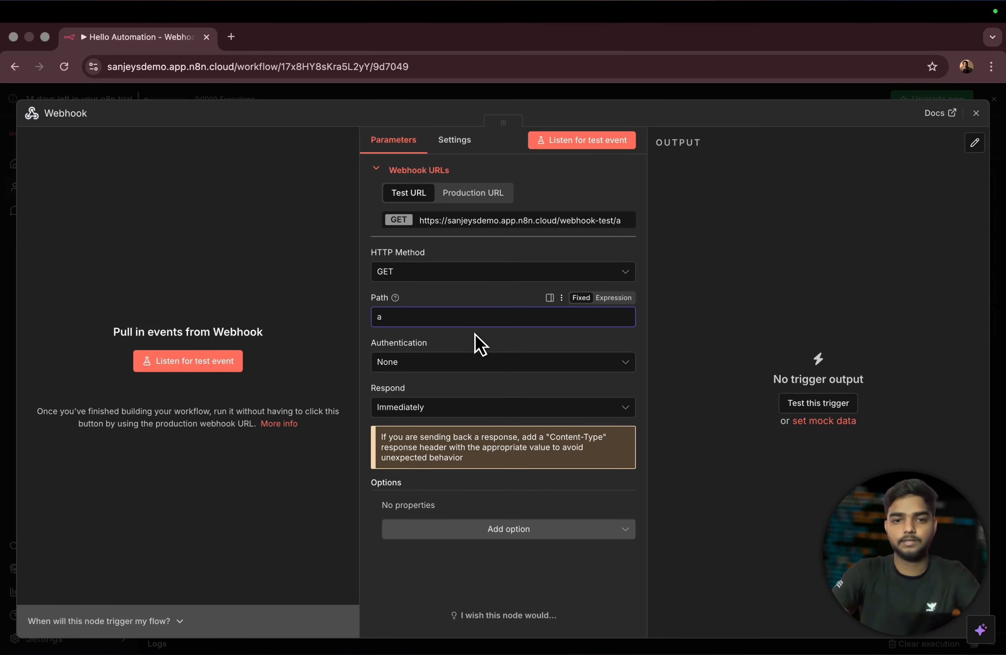
key("BackSpace")
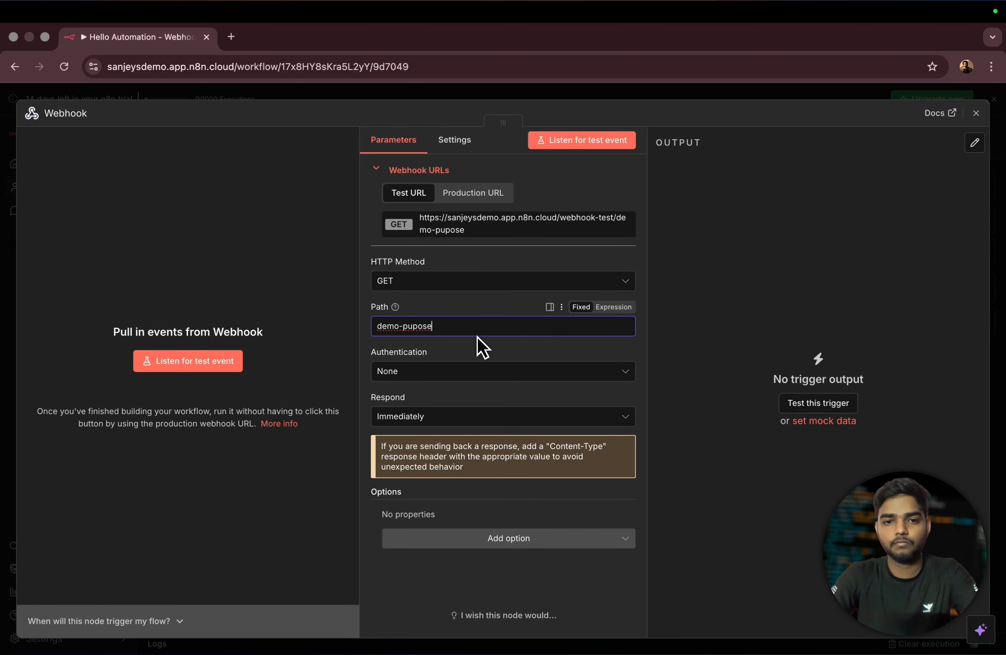
type("demo-pupose")
triple_click(441, 327)
left_click(478, 305)
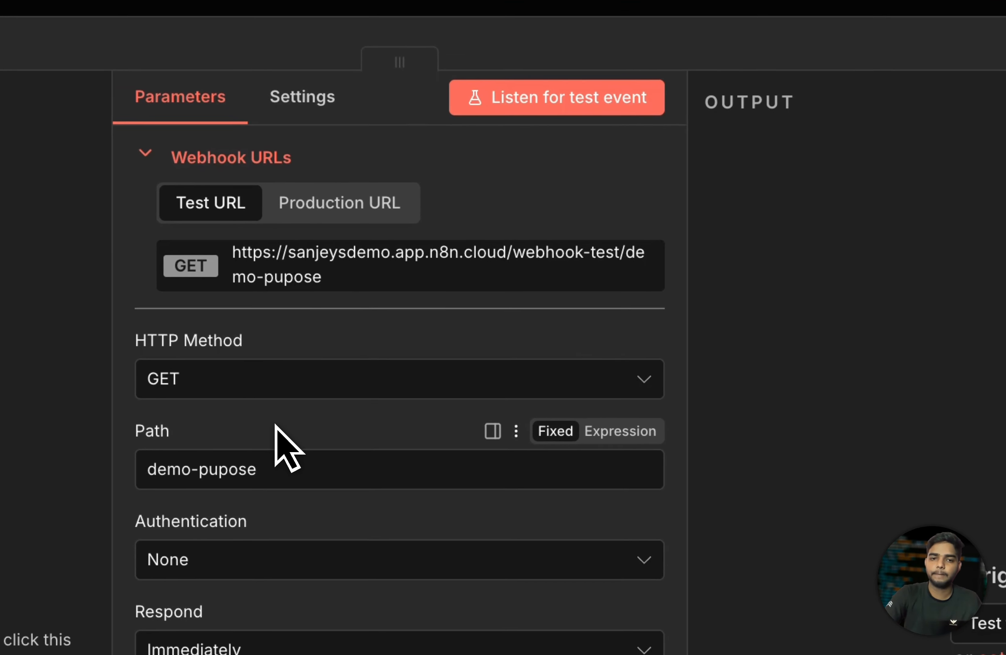
- Copy the updated test URL and keep authentication set to None
left_click_drag(286, 467, 160, 467)
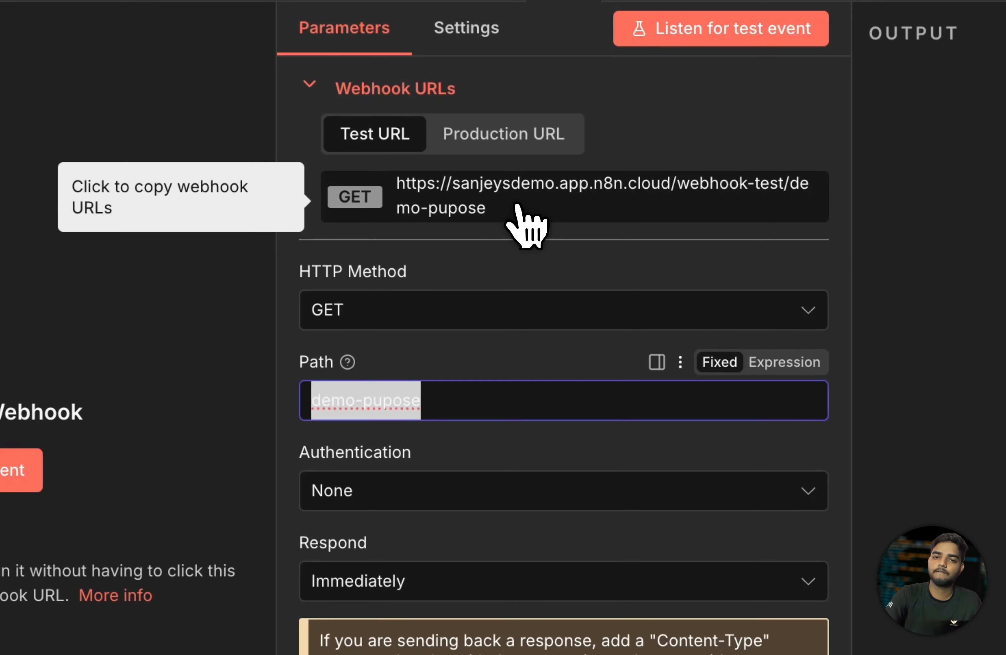
left_click(371, 268)
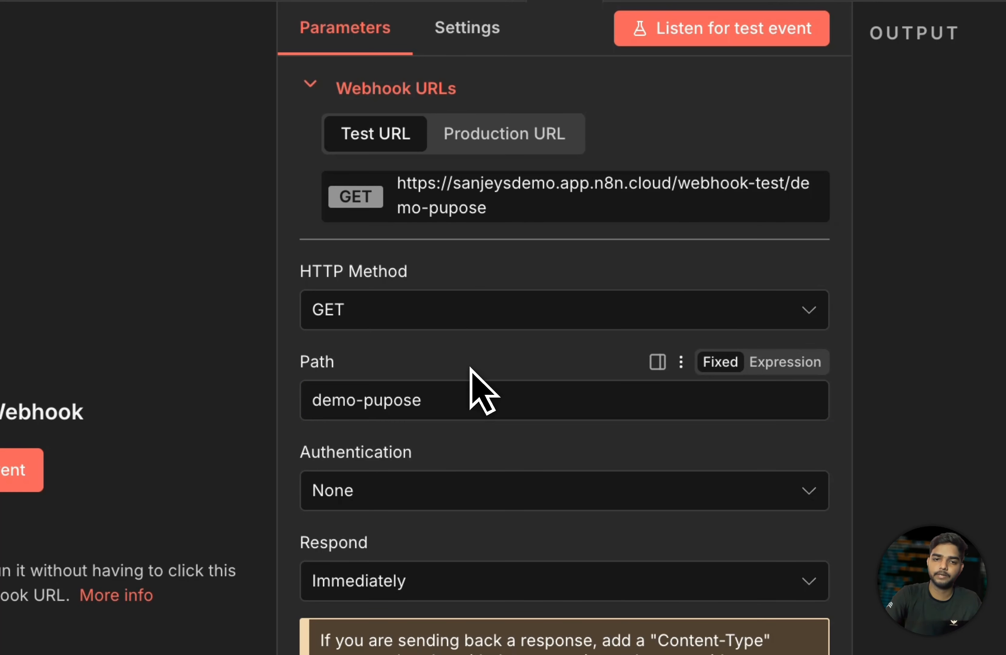
left_click_drag(446, 406, 187, 411)
left_click(549, 375)
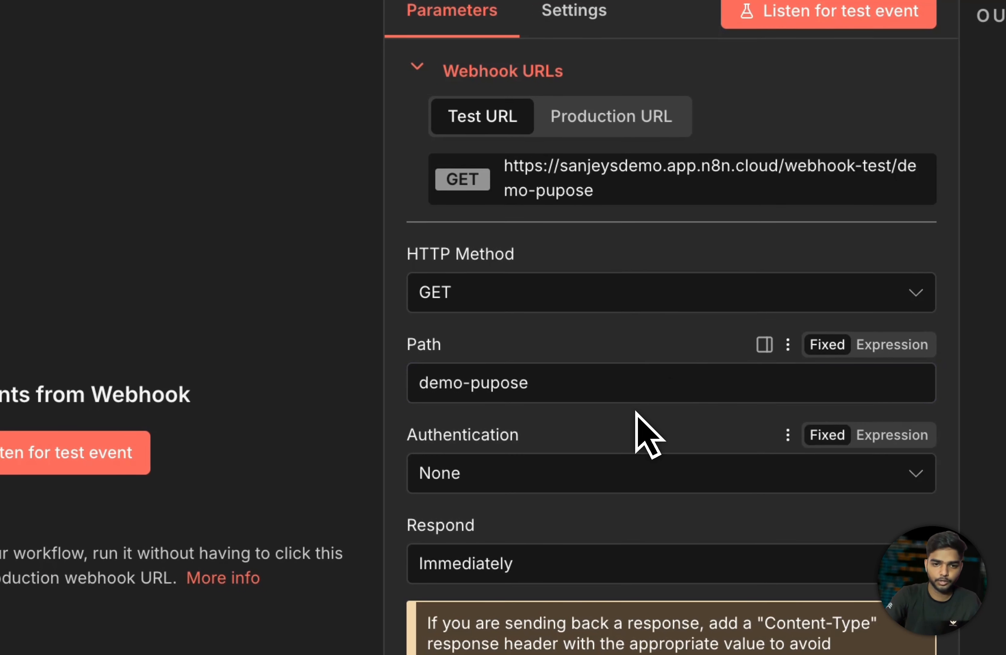
left_click(580, 467)
left_click(594, 470)
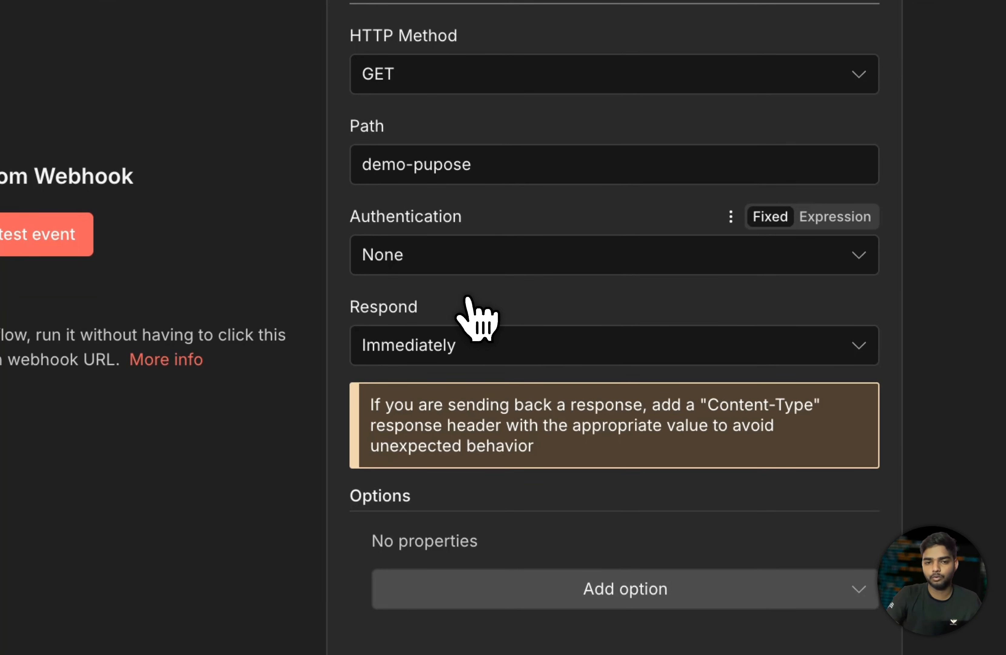
- Review the Respond modes, leaving Respond set to Immediately
left_click_drag(348, 310, 481, 305)
left_click(522, 295)
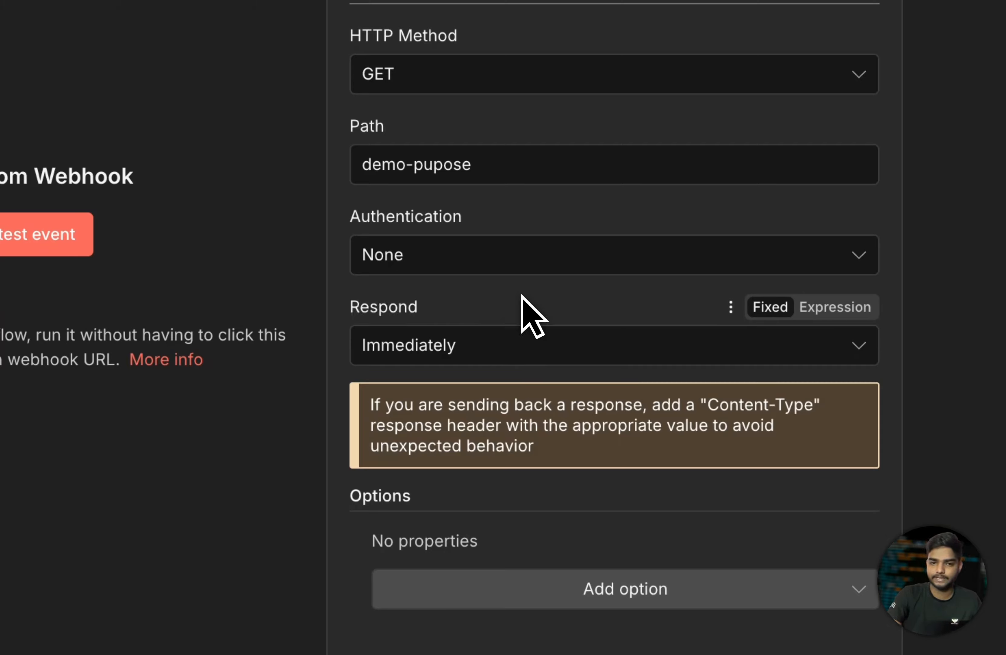
double_click(385, 305)
left_click(502, 307)
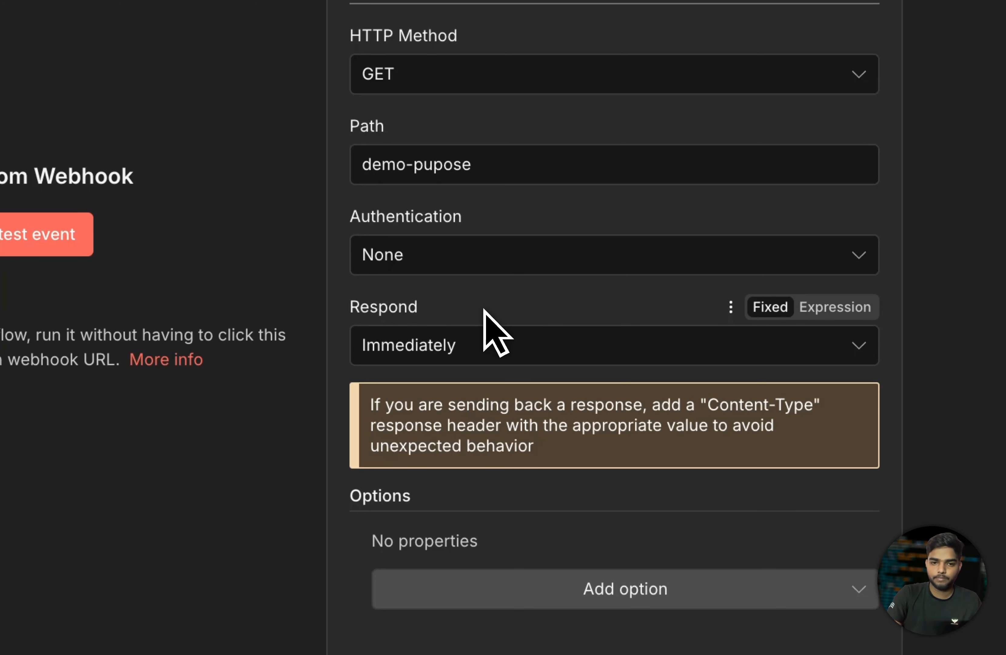
left_click(474, 347)
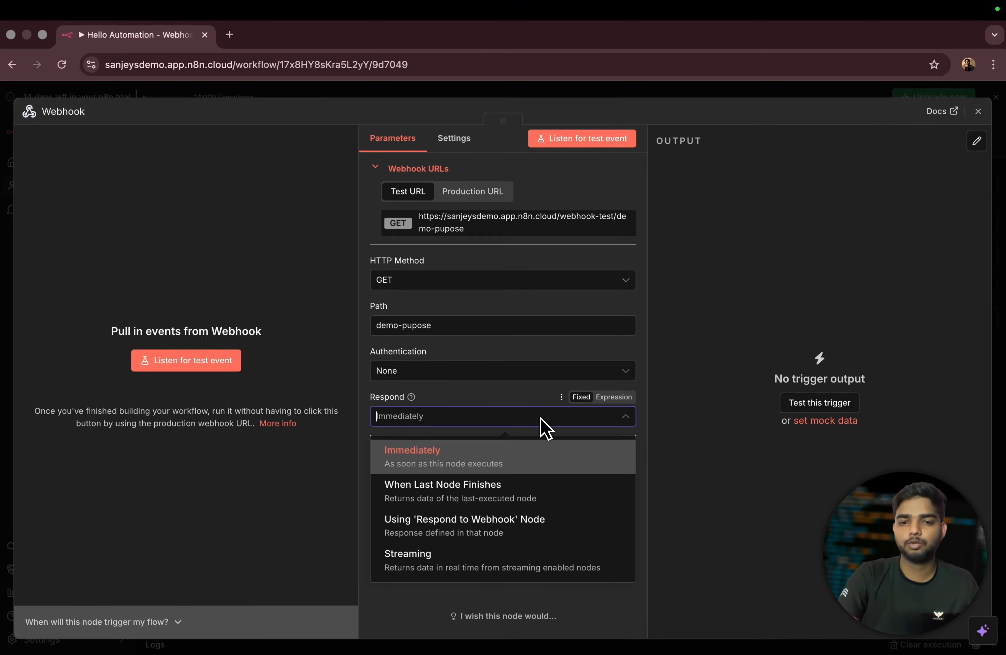
left_click(540, 416)
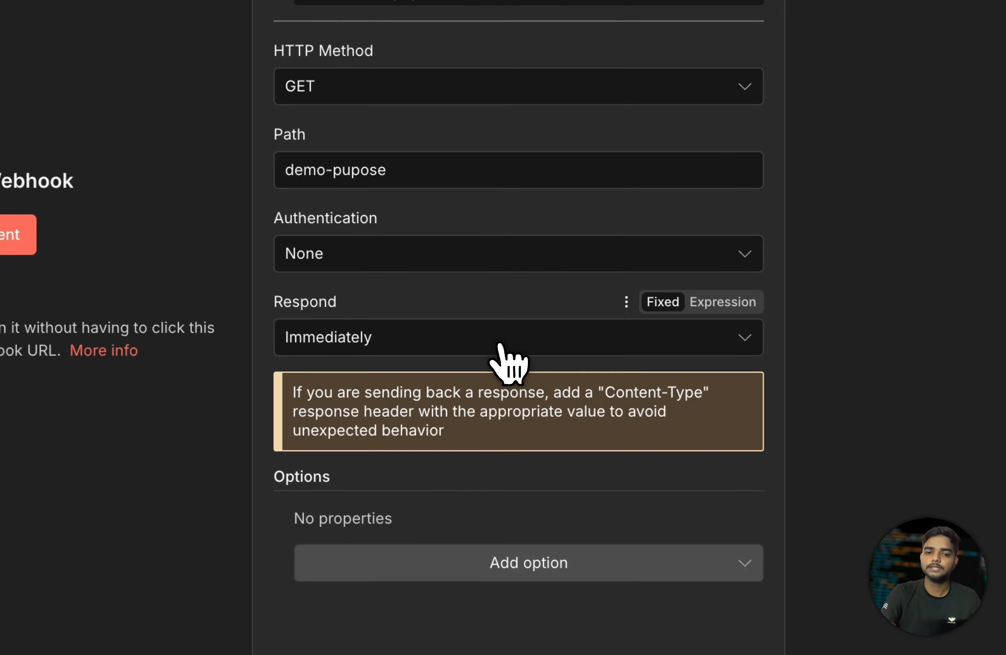
left_click(500, 419)
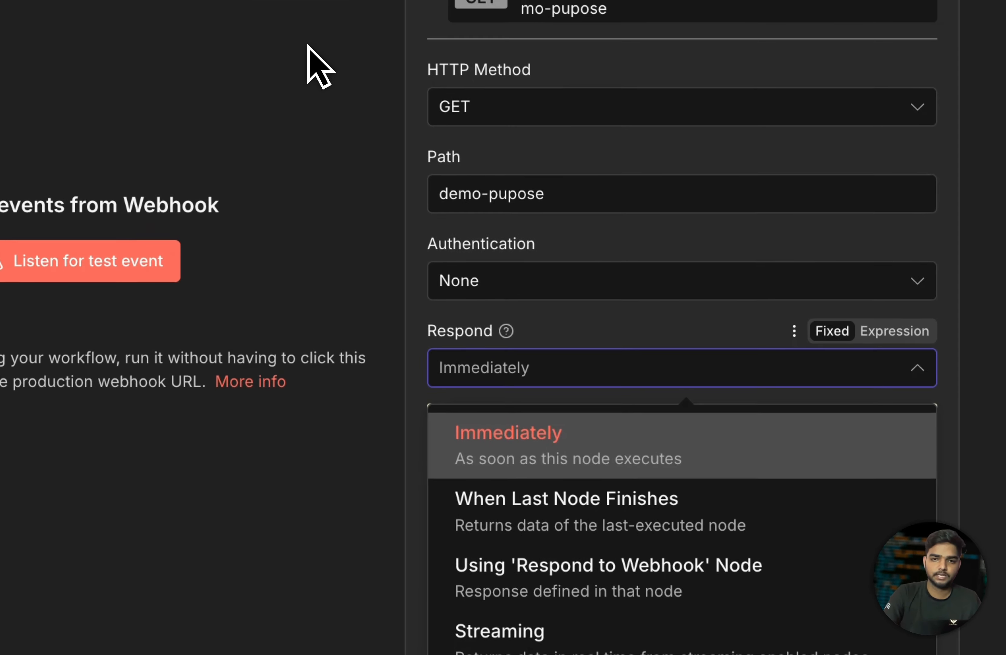
left_click(311, 255)
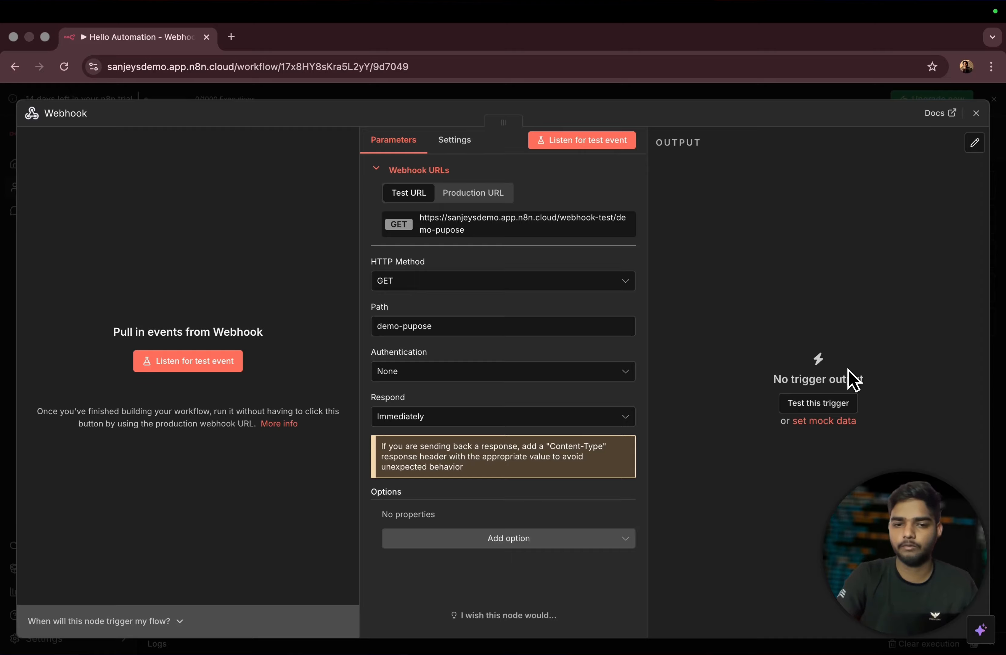
- Browse the extra Webhook options without adding any, then close the settings
left_click(499, 540)
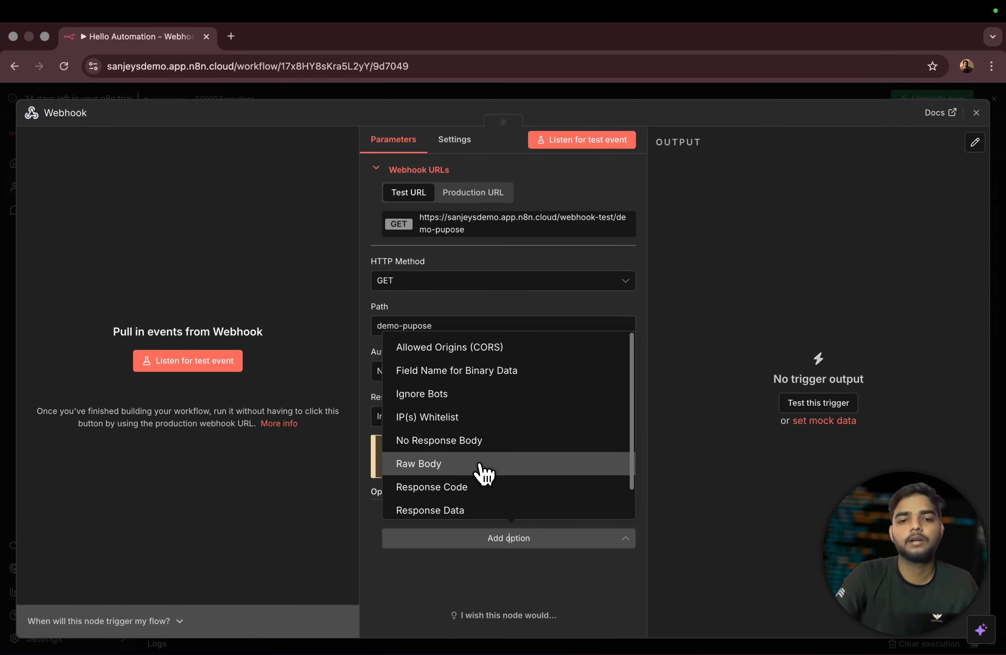
scroll(475, 432, "down", 1)
scroll(483, 467, "down", 1)
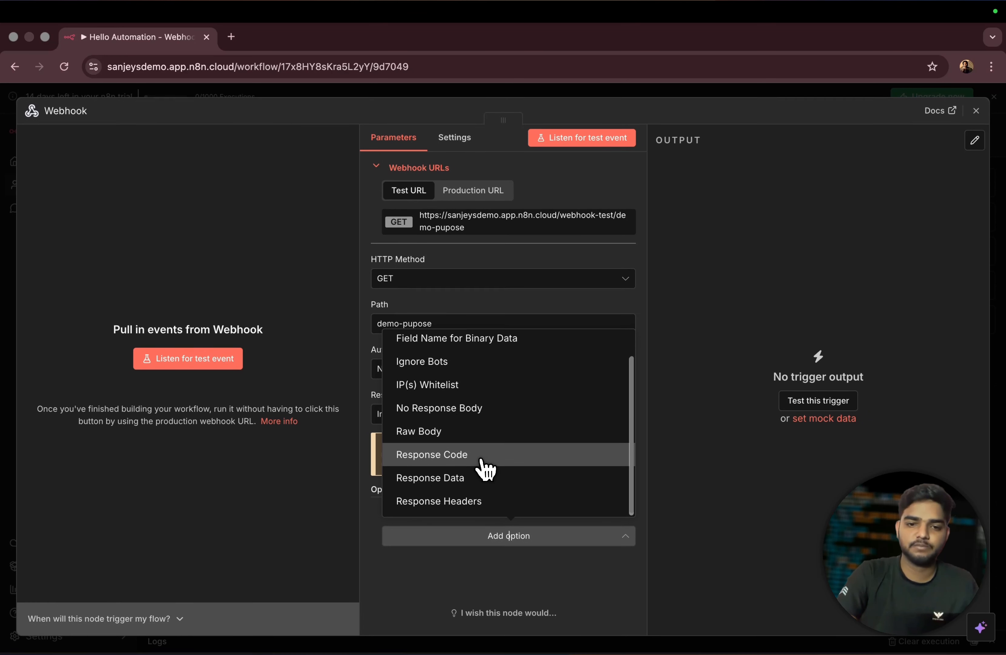
scroll(495, 459, "up", 2)
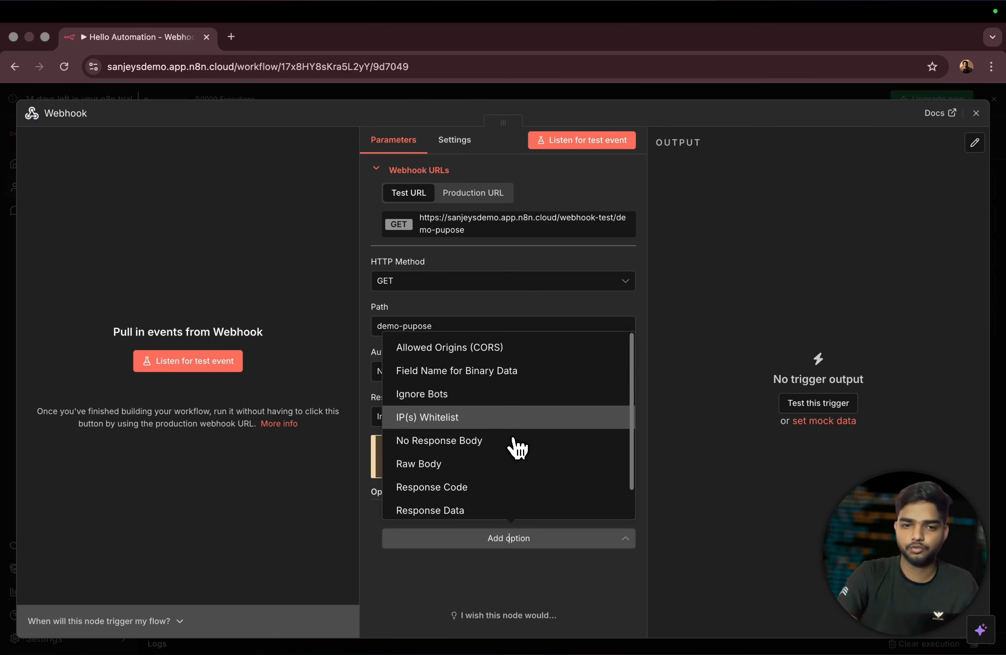
left_click(305, 305)
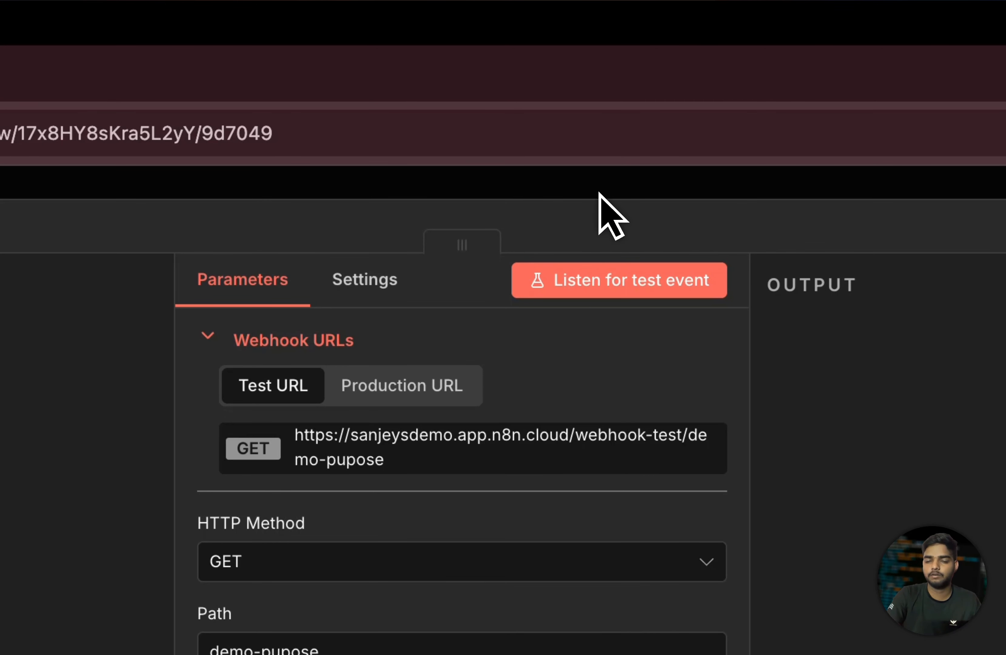
left_click(594, 190)
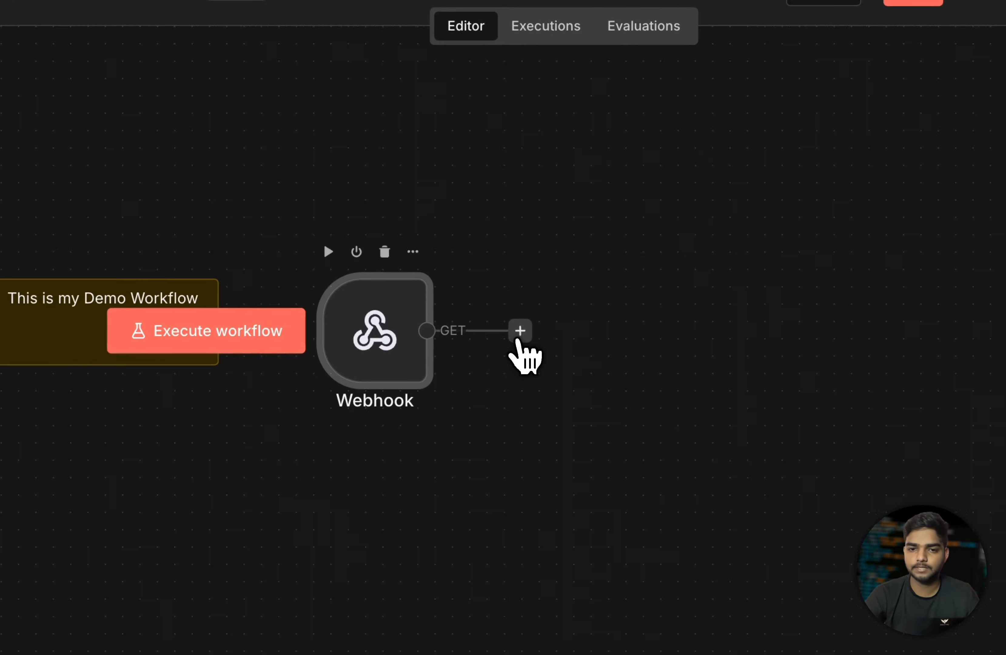
- Search 'res' and place a Respond to Webhook node after the Webhook trigger
left_click(544, 348)
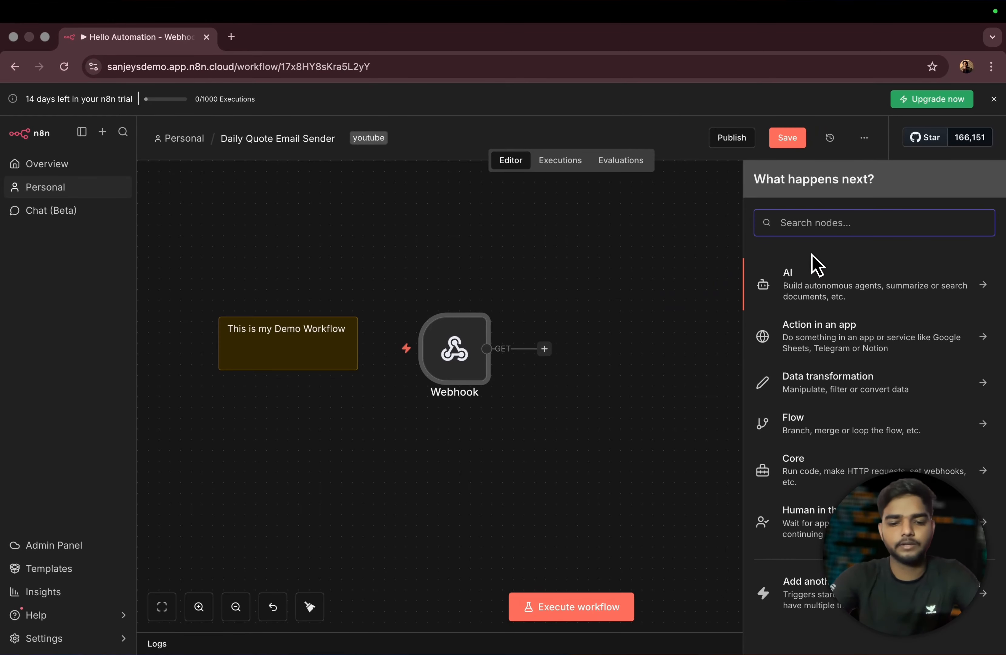
type("res")
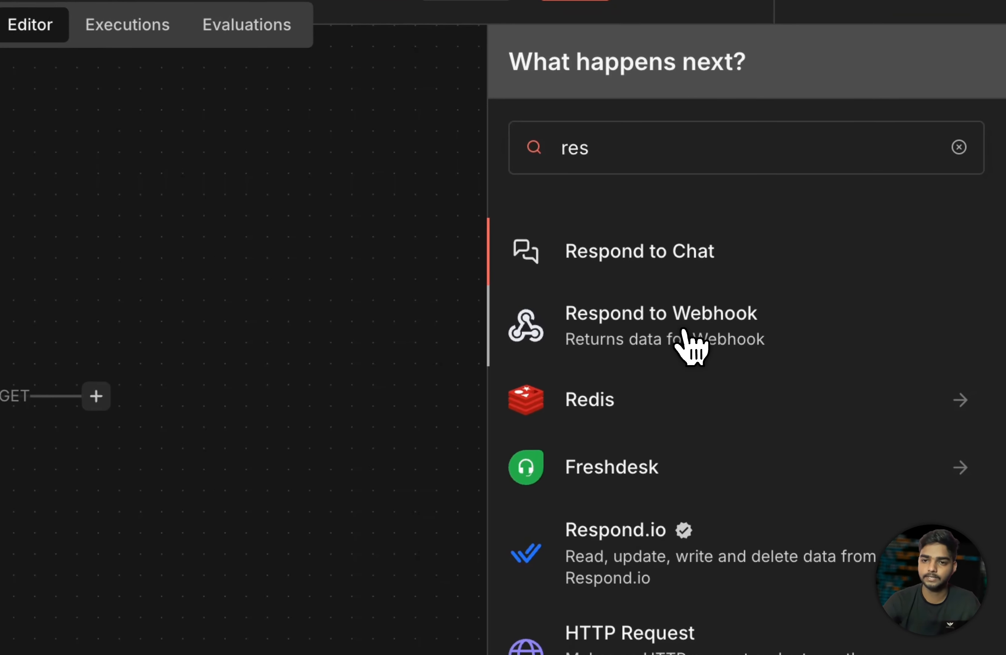
left_click_drag(845, 325, 591, 302)
left_click_drag(283, 343, 246, 353)
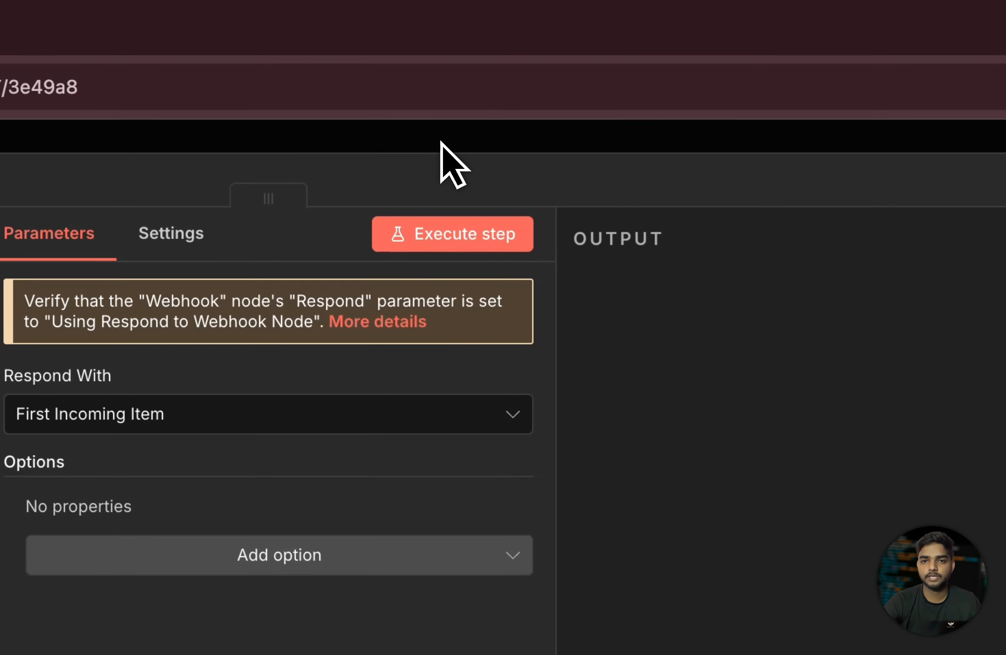
left_click(446, 145)
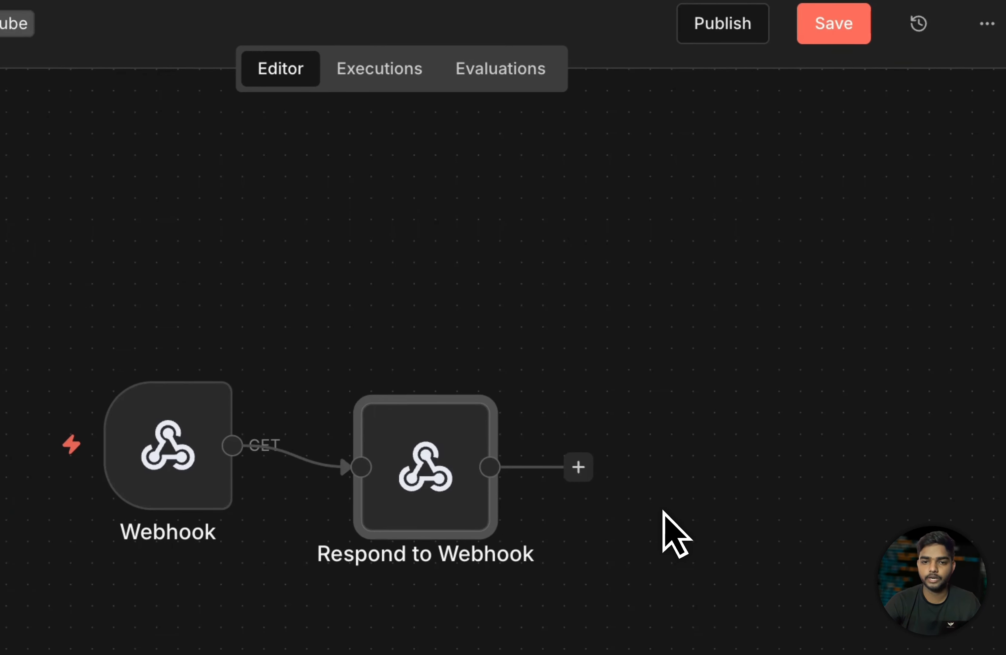
- Shift the Respond to Webhook node right and open its parameters, showing Respond With: First Incoming Item
left_click_drag(319, 439, 404, 438)
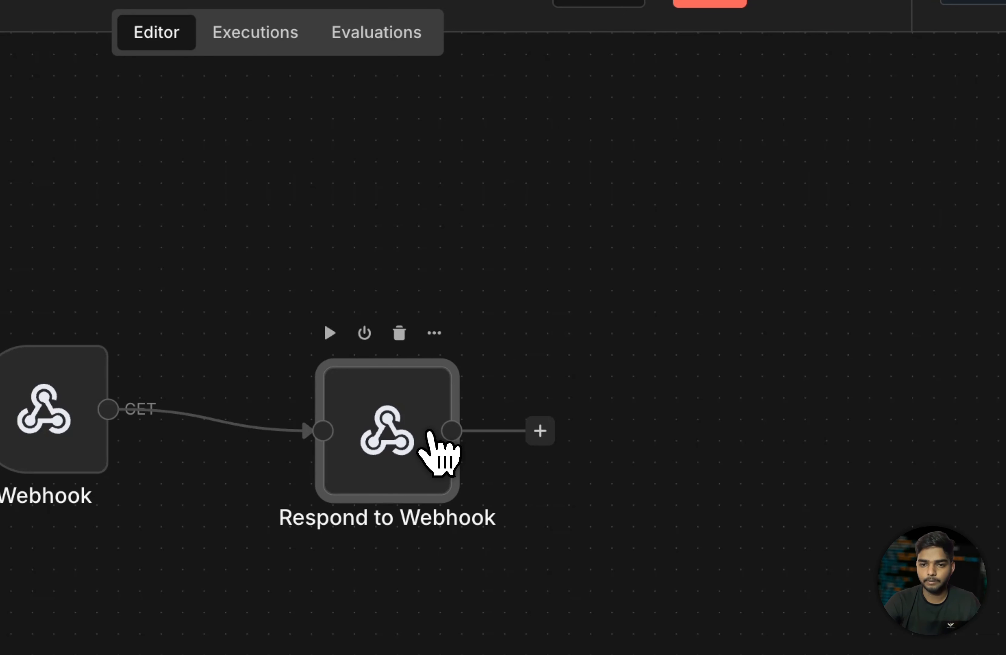
double_click(396, 422)
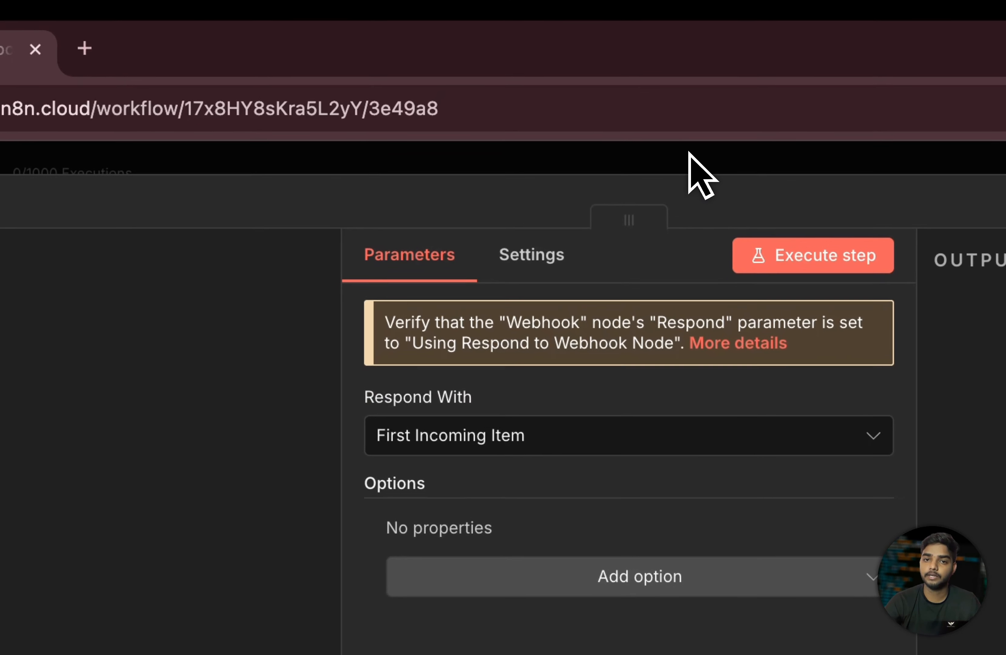
left_click(787, 96)
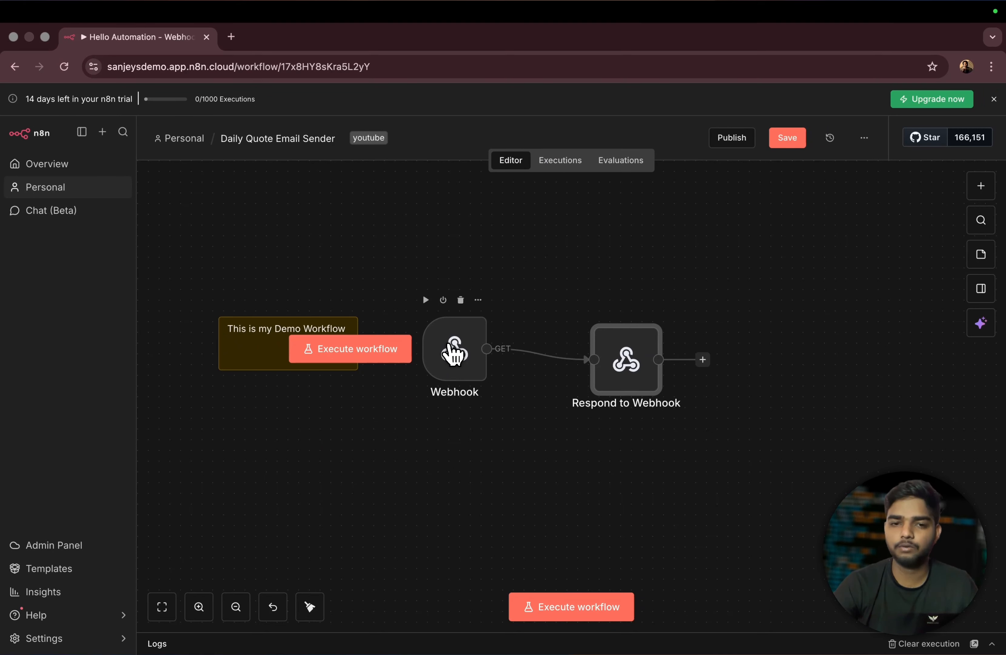
mouse_move(508, 355)
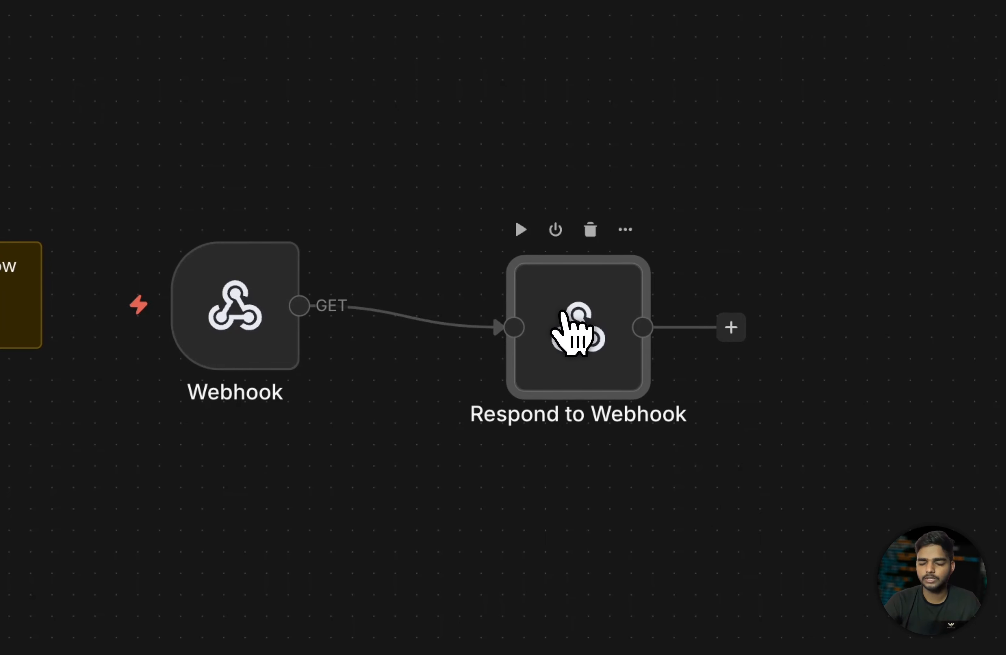
double_click(624, 361)
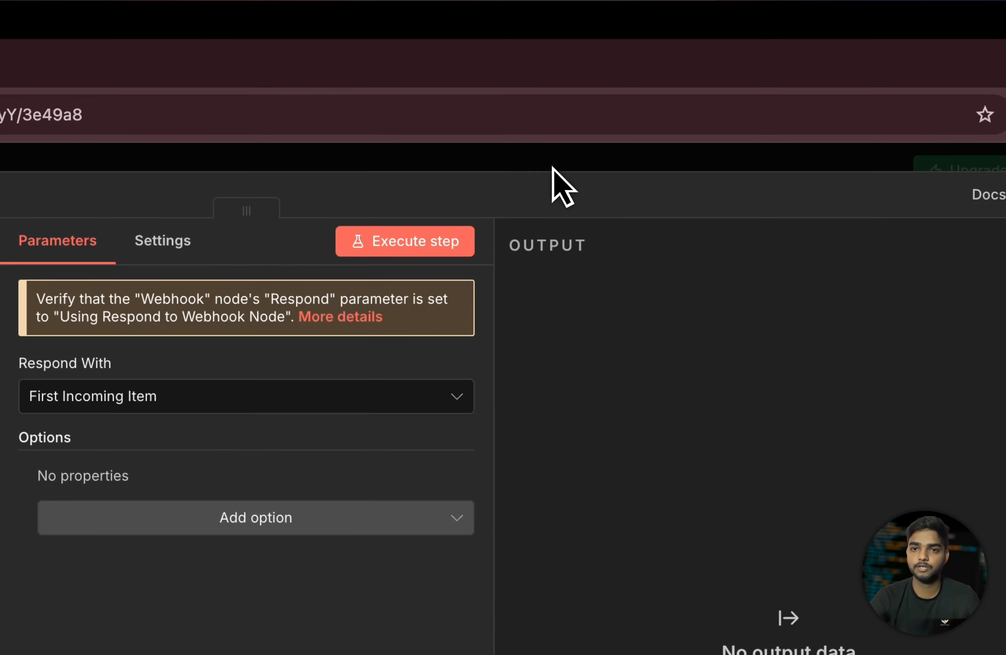
left_click(663, 102)
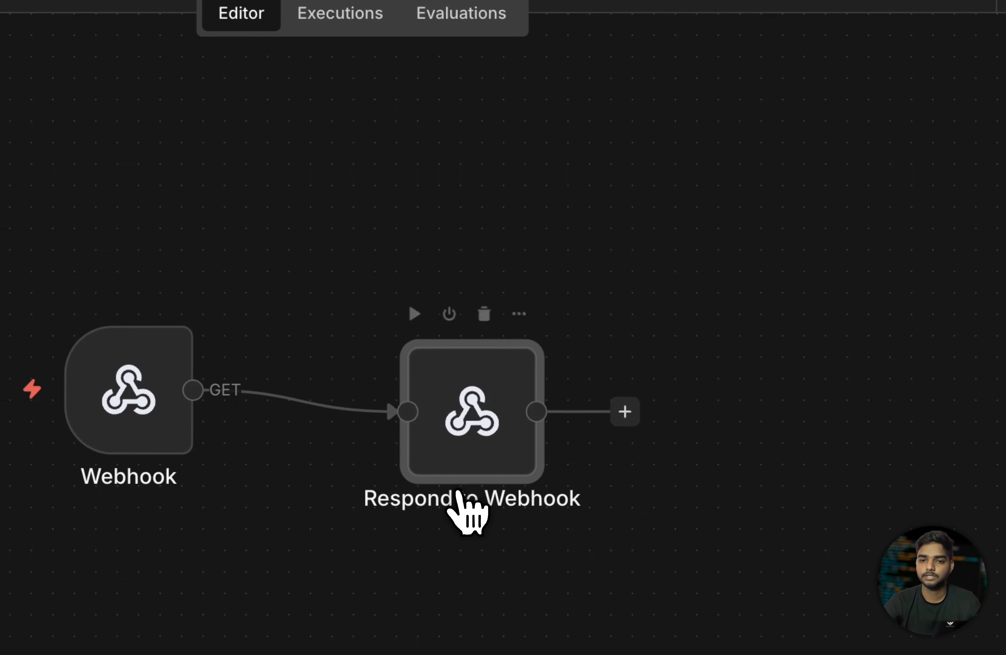
double_click(501, 378)
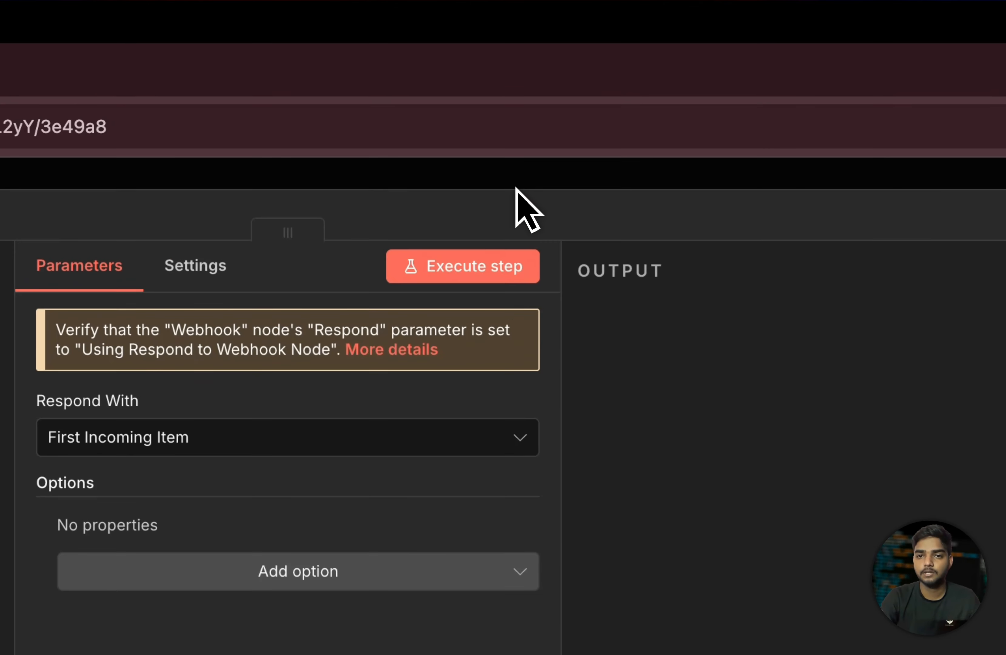
left_click(624, 96)
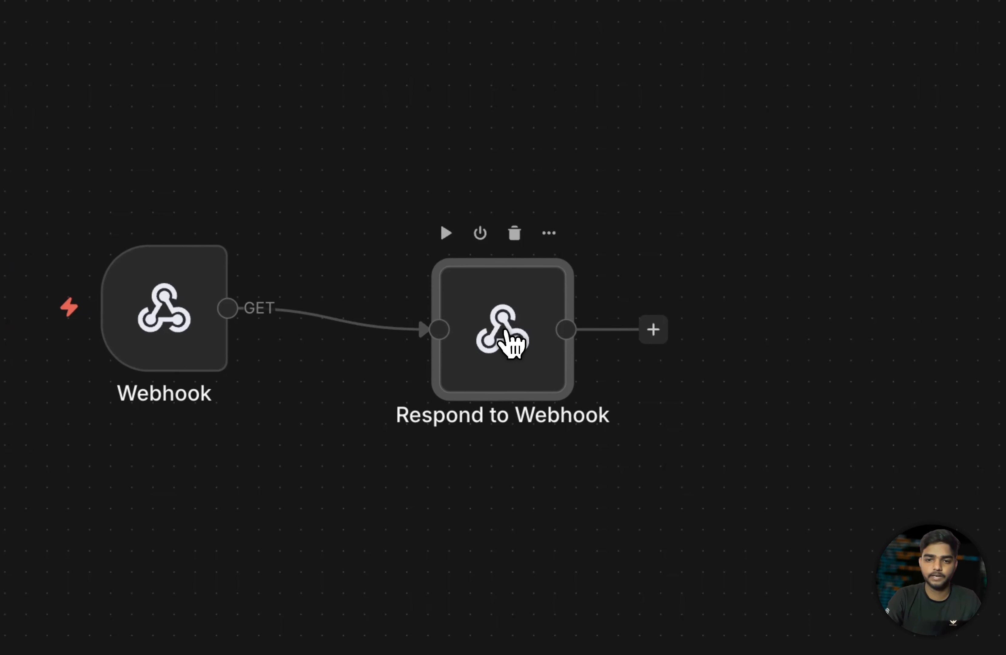
double_click(631, 366)
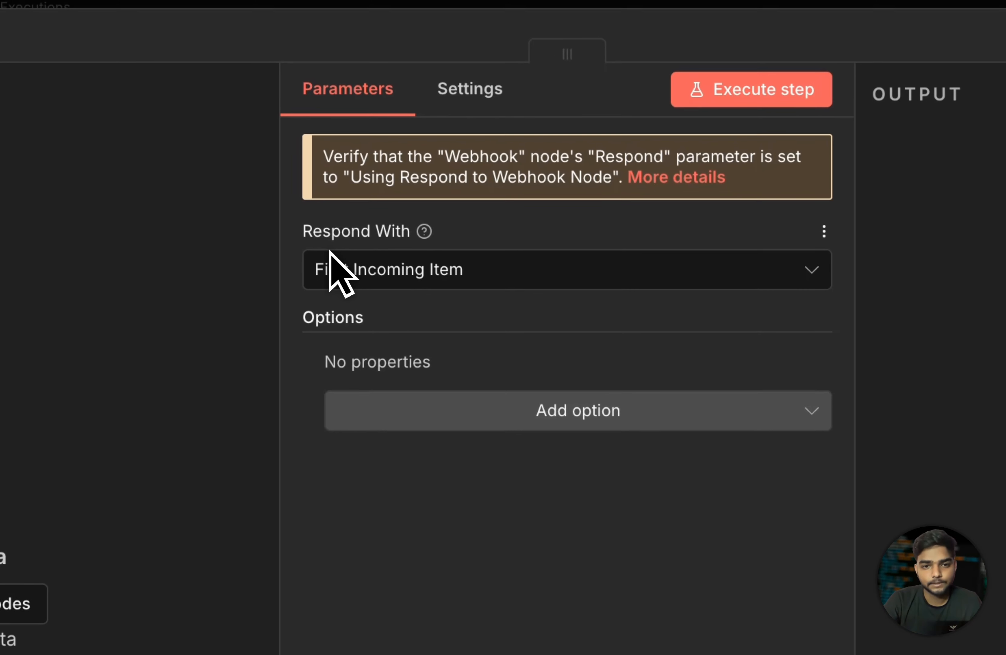
- Set the Respond to Webhook node's Respond With option to JSON
left_click_drag(304, 239, 544, 243)
left_click(560, 252)
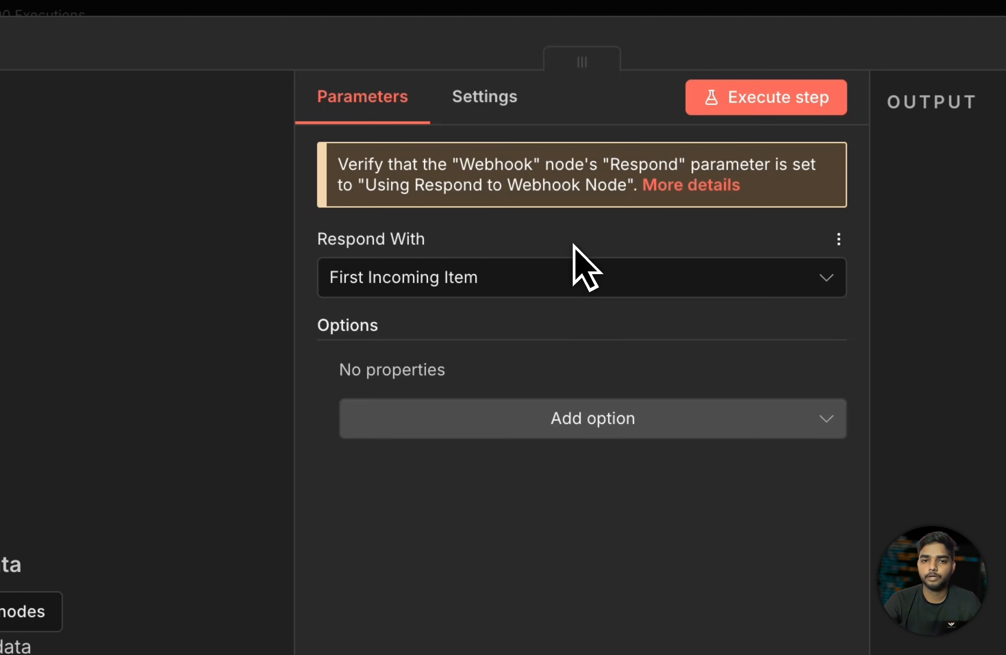
left_click(589, 276)
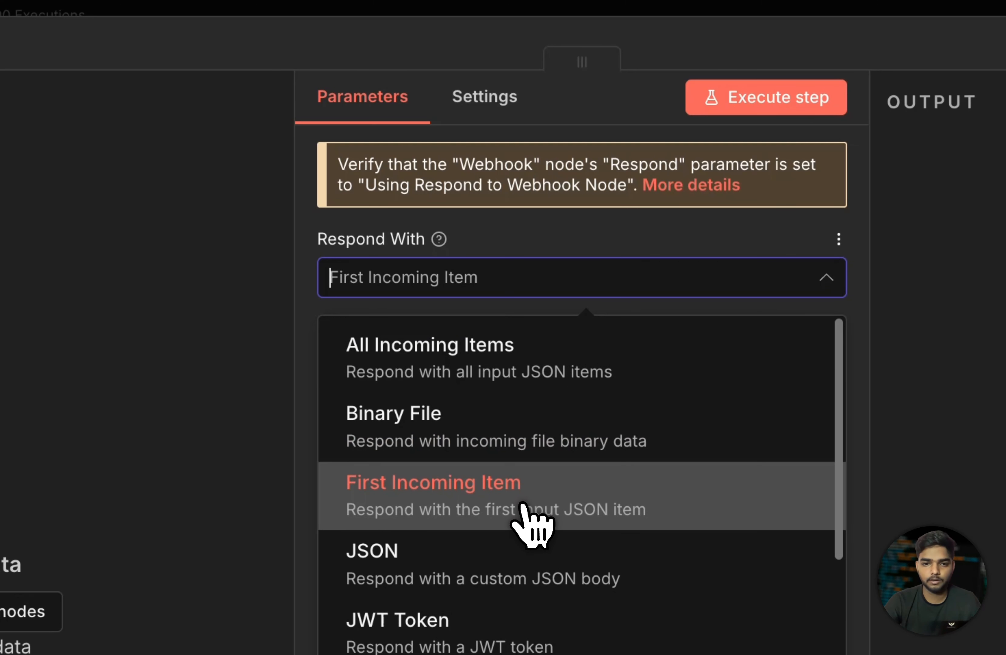
scroll(522, 517, "down", 2)
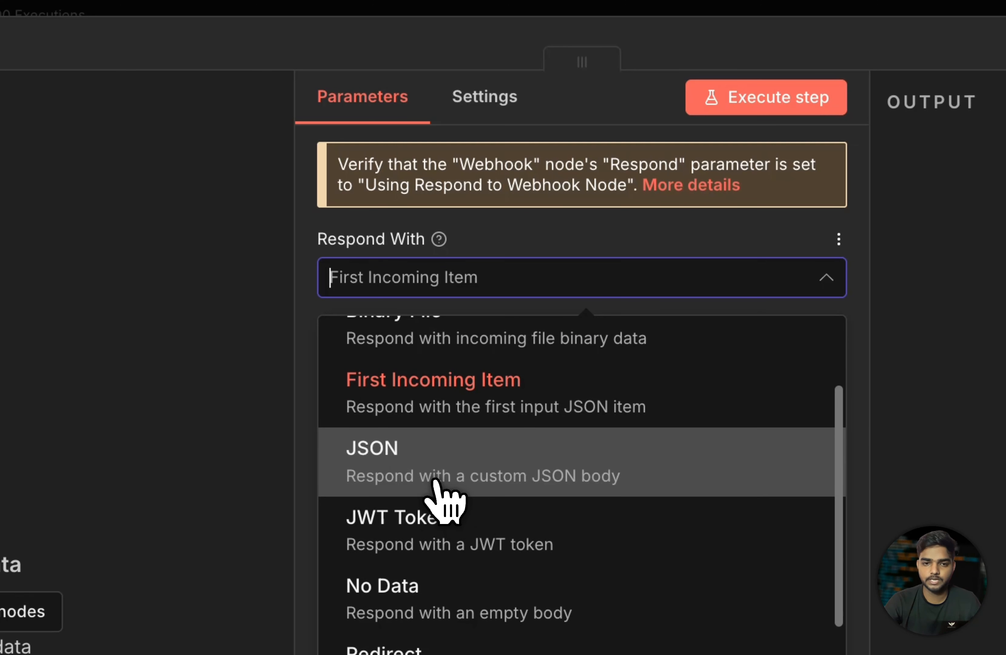
left_click(451, 469)
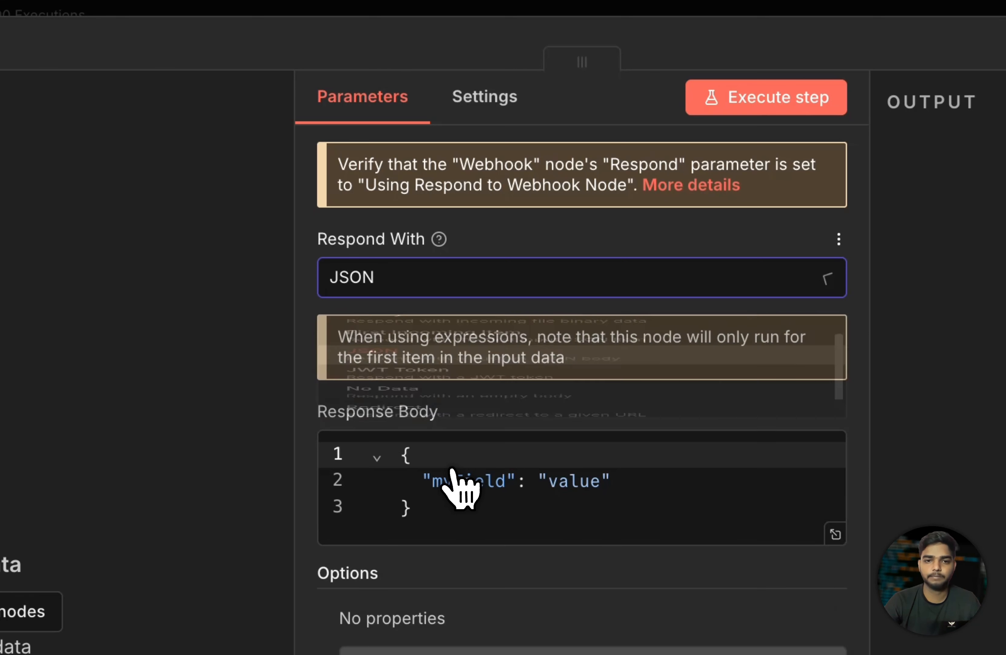
- Clear the Response Body, then undo to restore the {"myField": "value"} sample
left_click(430, 521)
left_click_drag(429, 522, 420, 460)
left_click(553, 453)
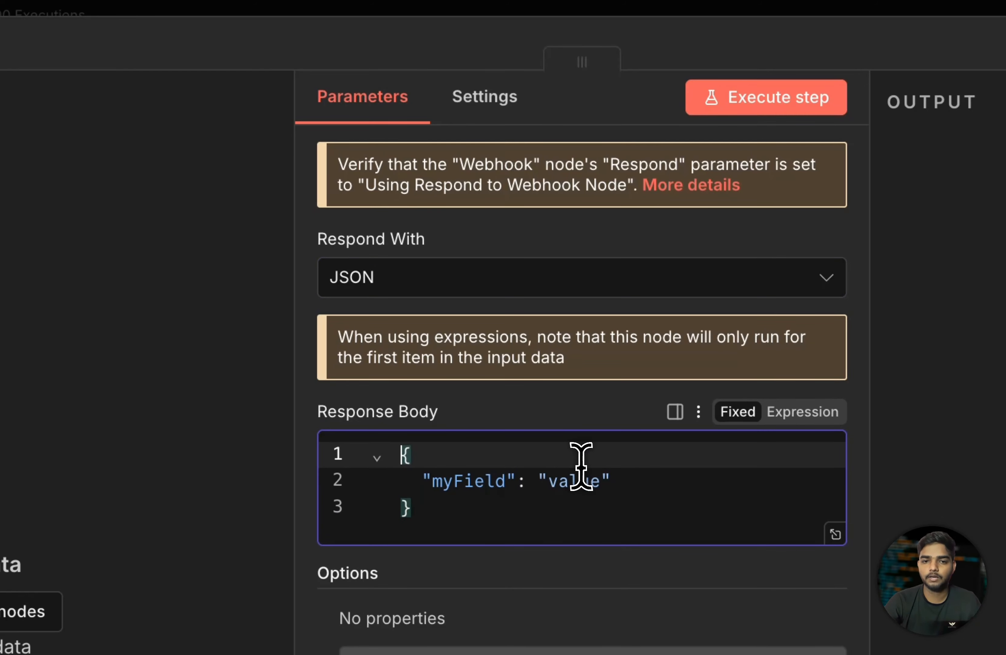
key("ctrl+a")
key("BackSpace")
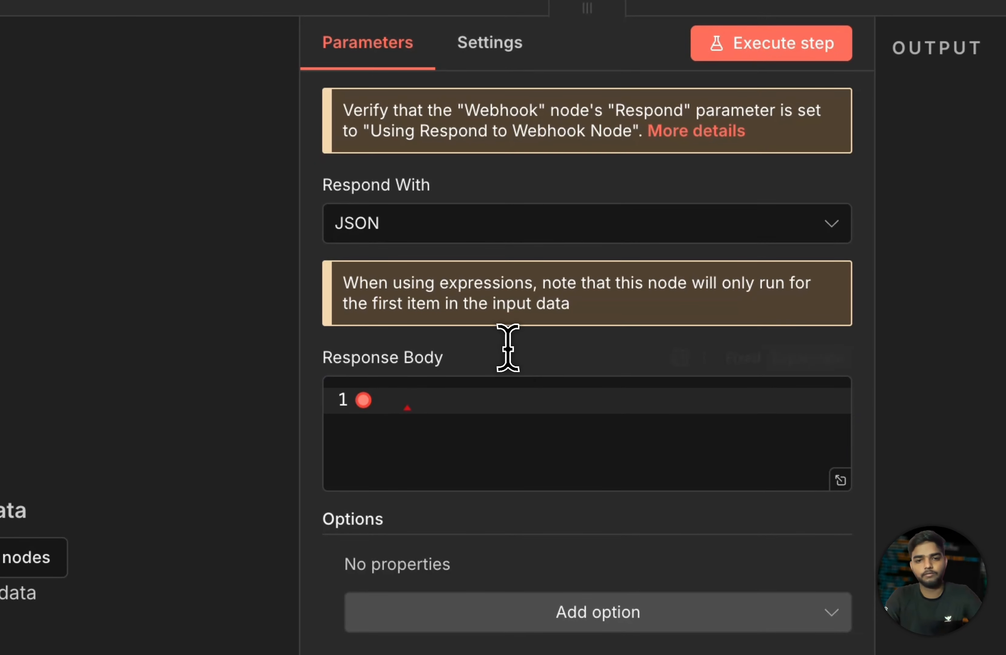
left_click(496, 427)
type("{")
key("ctrl+z")
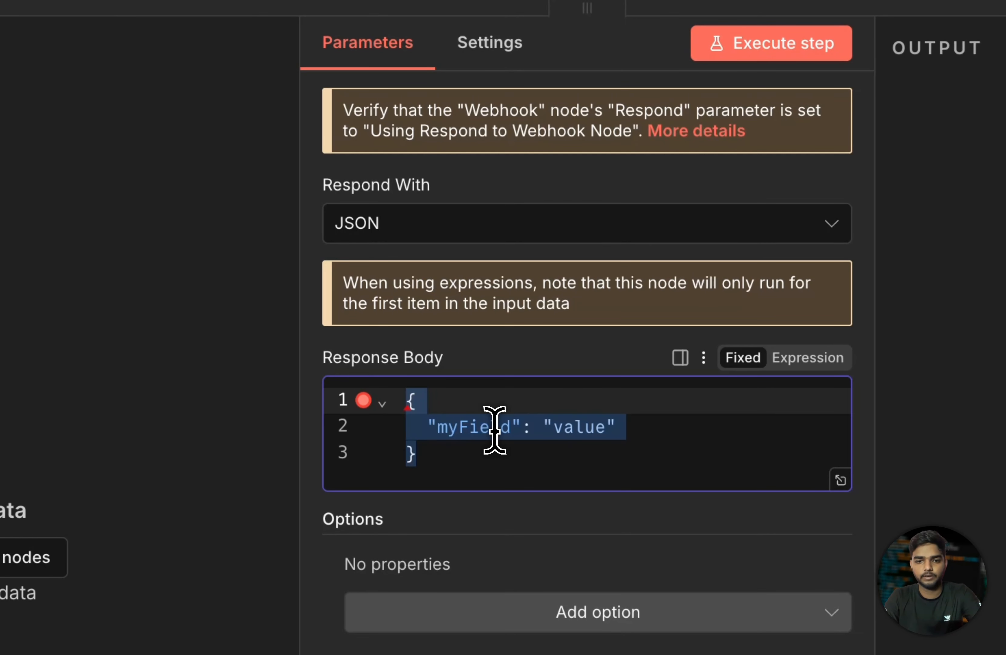
left_click(551, 360)
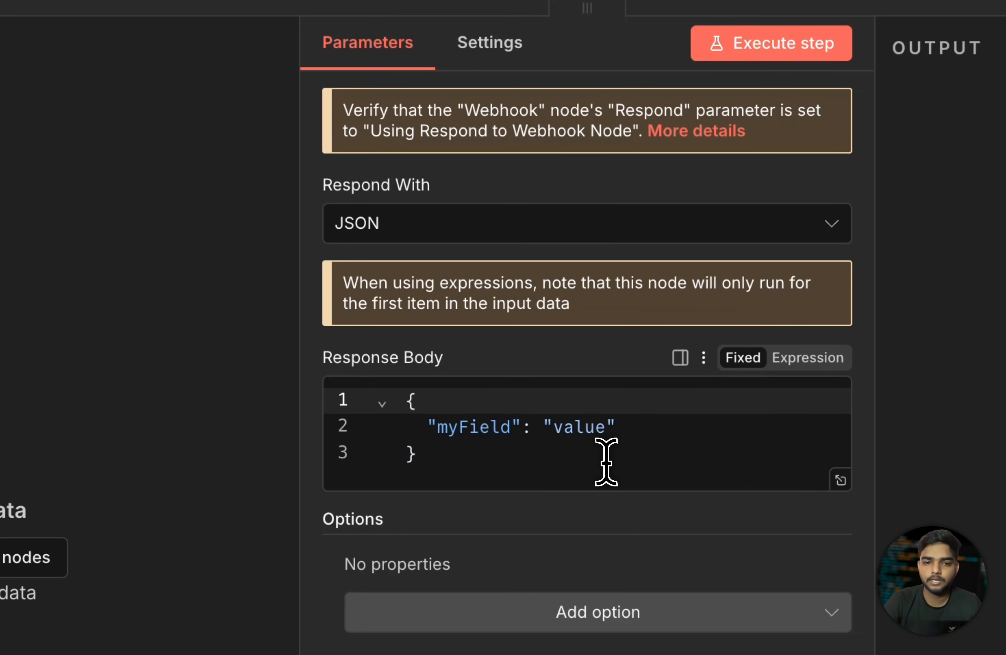
left_click_drag(440, 473, 413, 385)
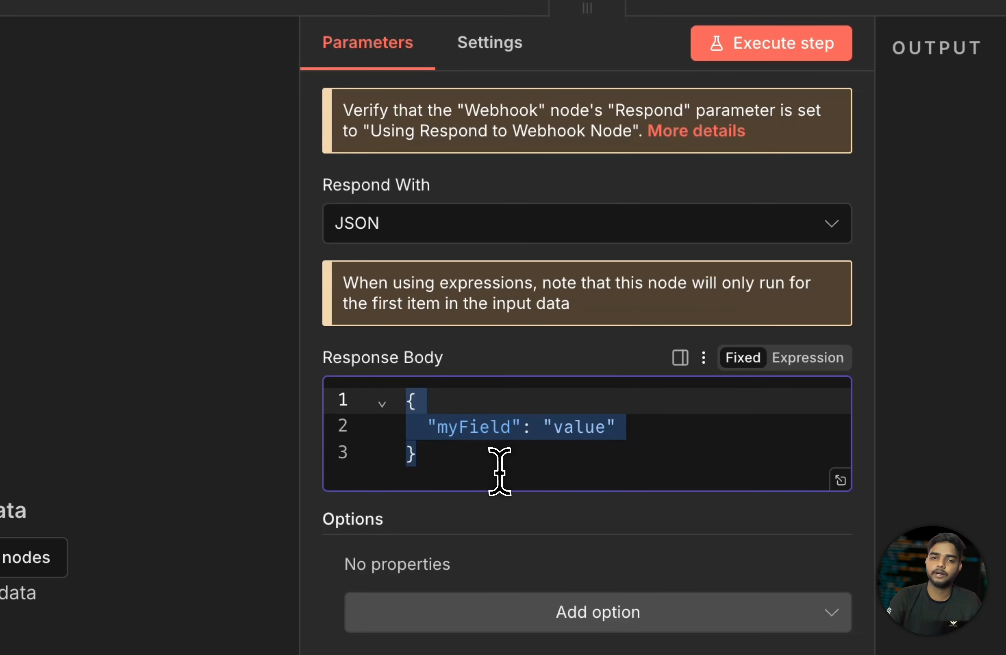
left_click(483, 459)
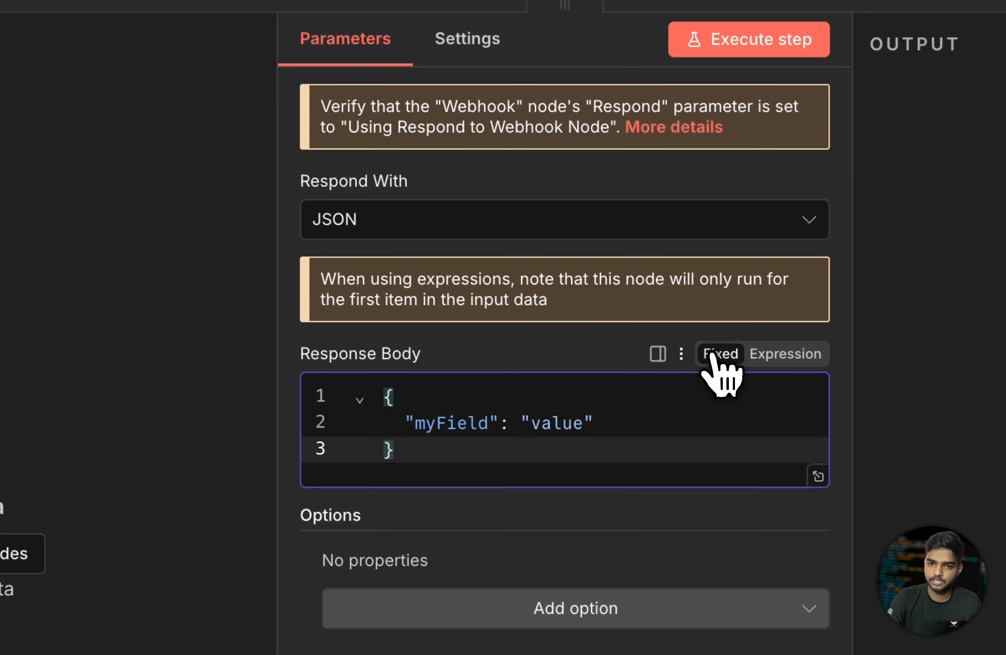
left_click(713, 353)
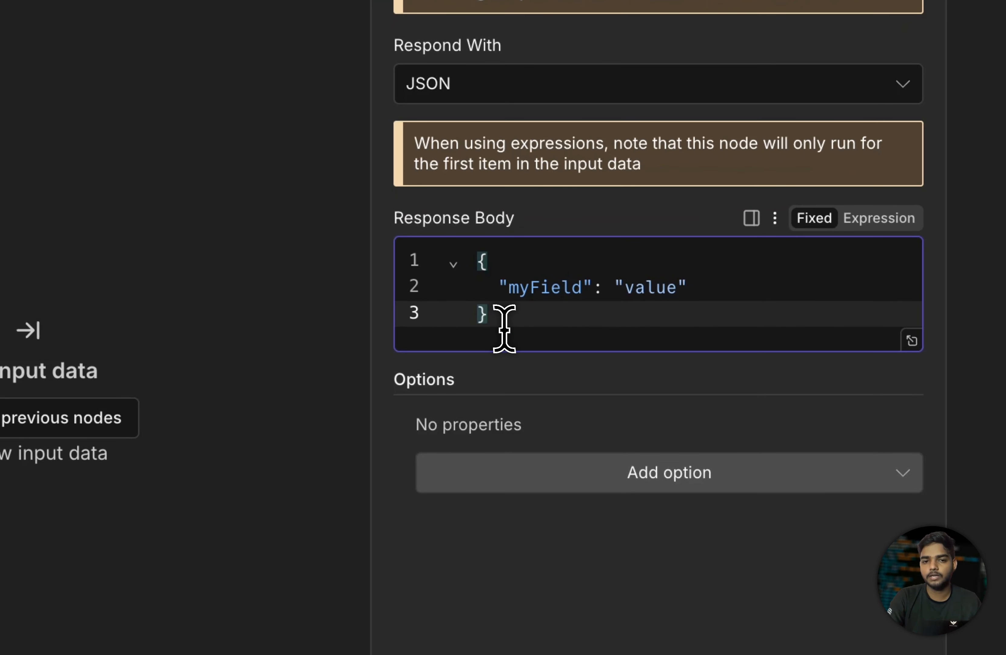
left_click_drag(424, 349, 422, 304)
left_click(607, 211)
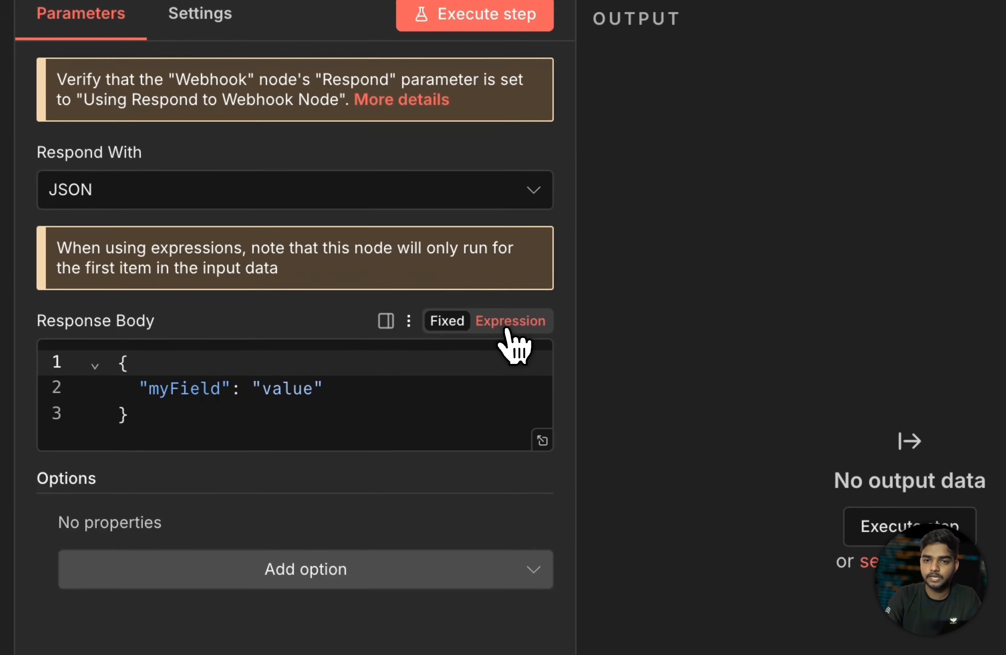
- Turn the Response Body into an expression and delete the myField key in the full editor
left_click(613, 298)
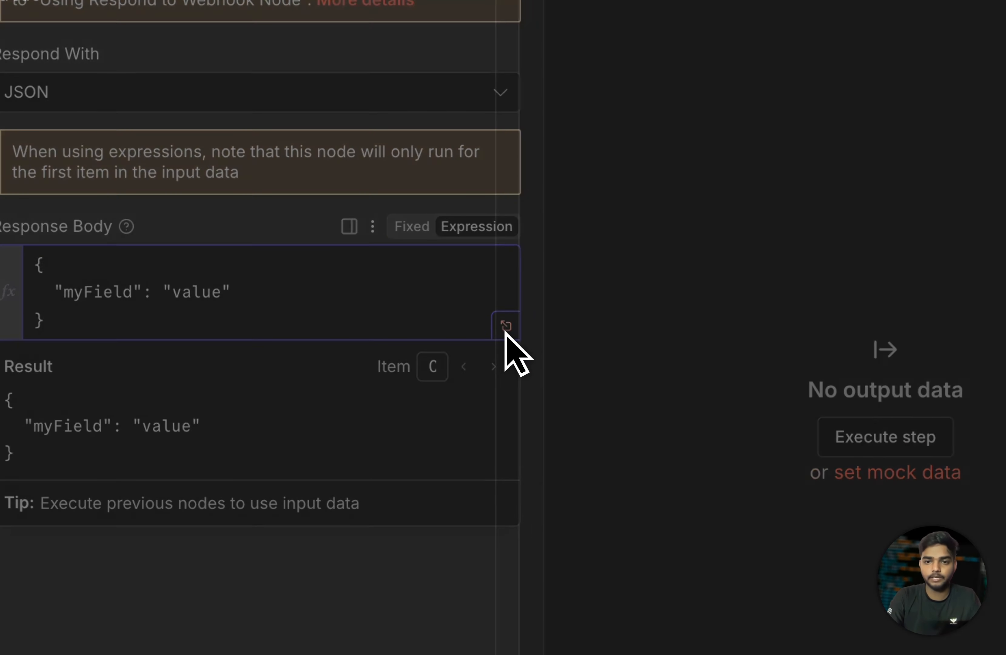
left_click(628, 347)
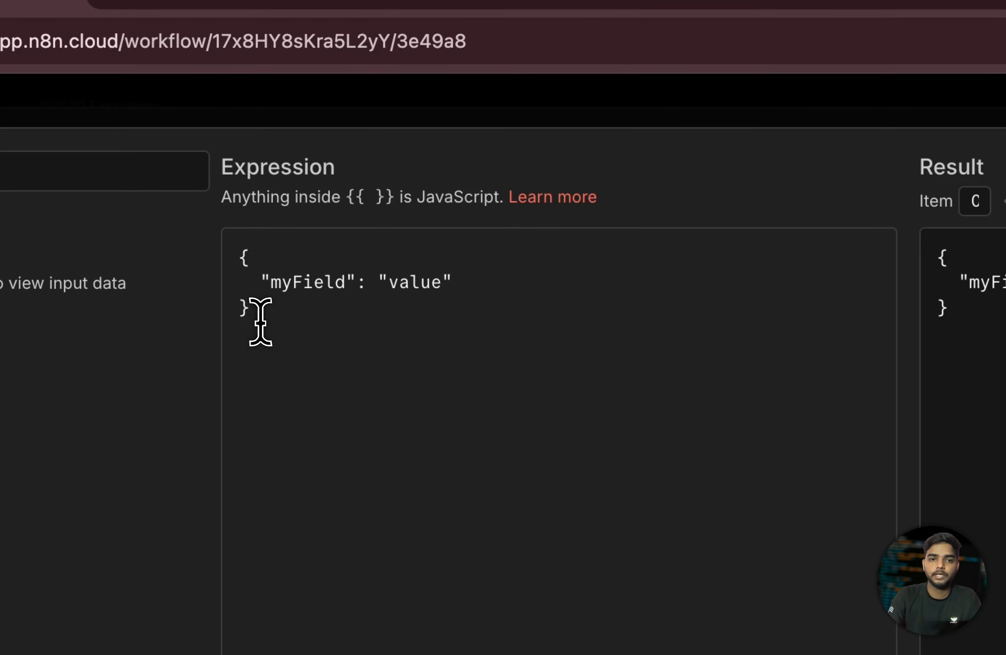
left_click_drag(260, 322, 240, 255)
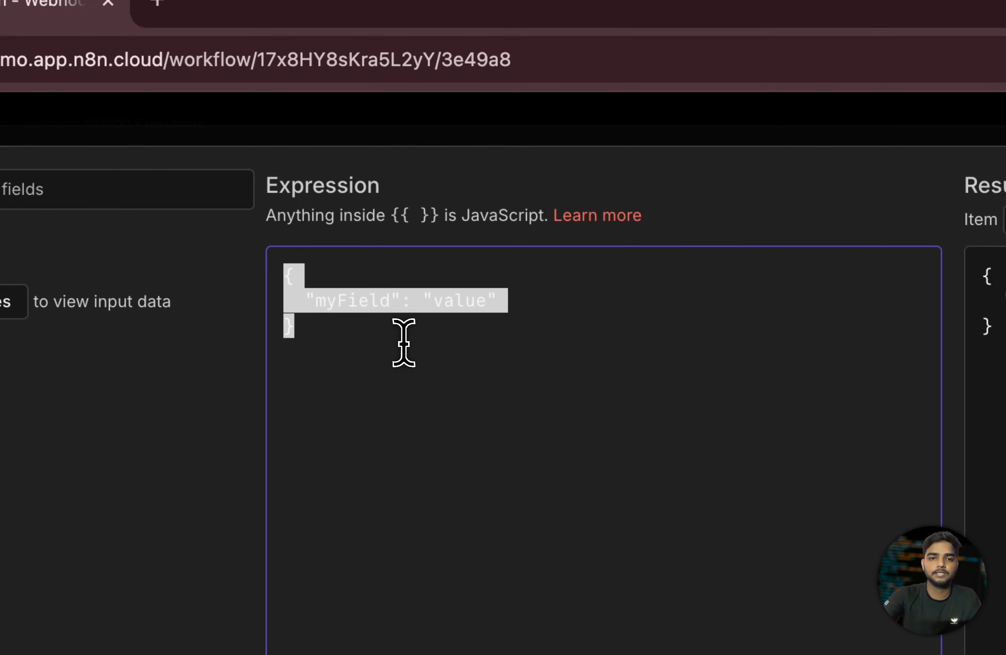
left_click(403, 342)
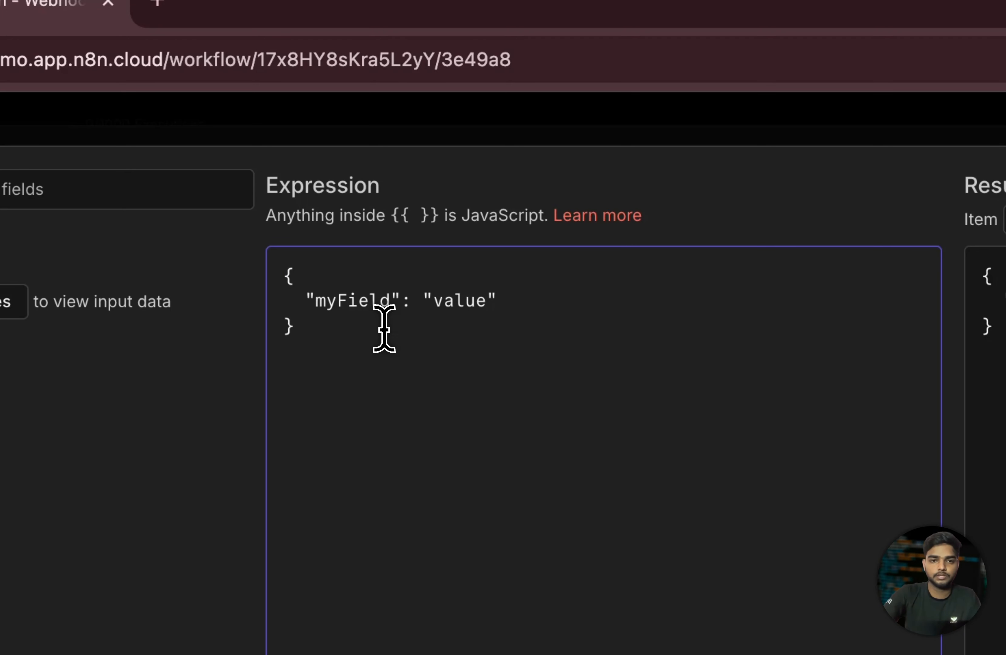
double_click(341, 305)
left_click_drag(340, 305, 393, 301)
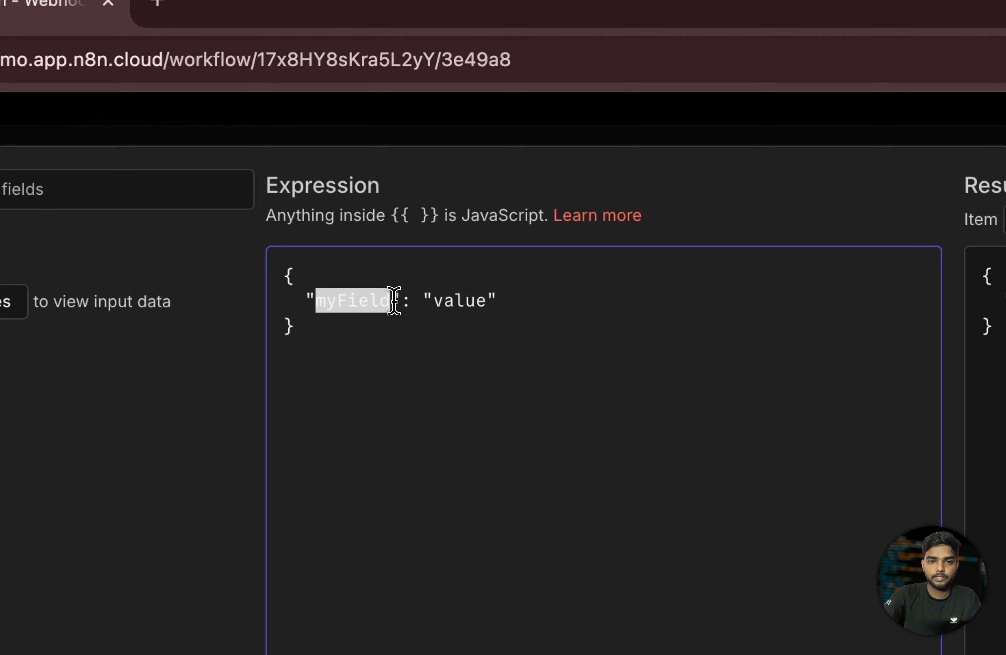
key("BackSpace")
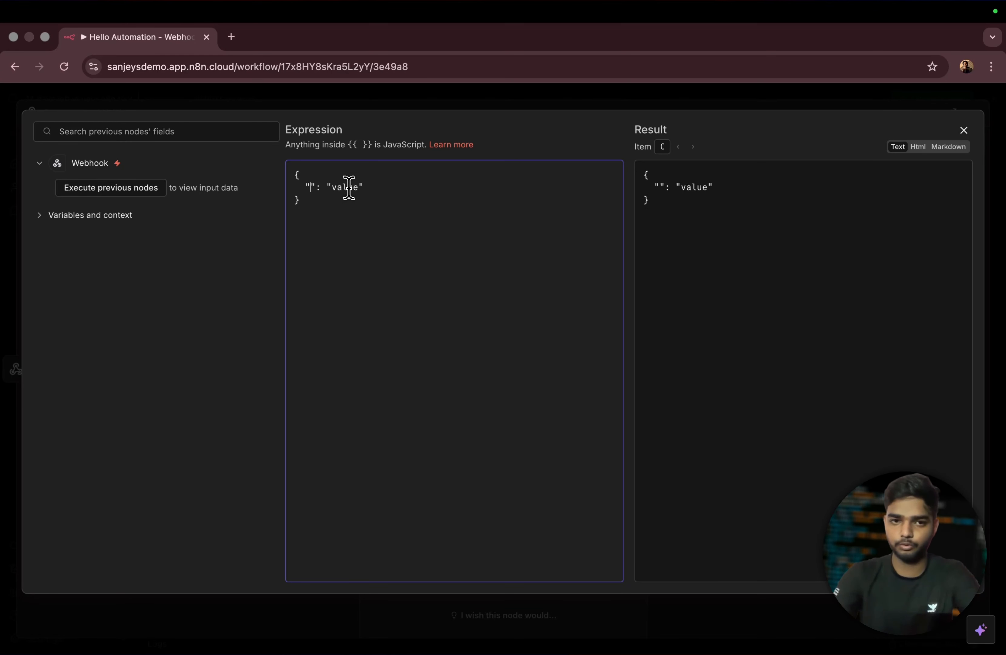
left_click(552, 102)
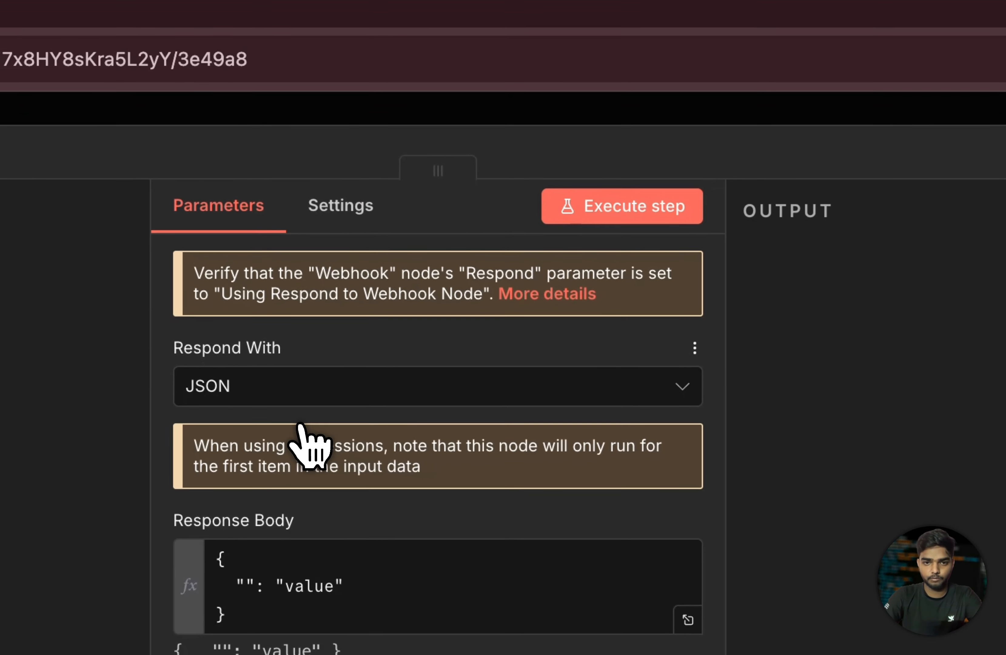
- Keep the JSON response type and edit the first entry to key Status with value "True"
left_click(302, 393)
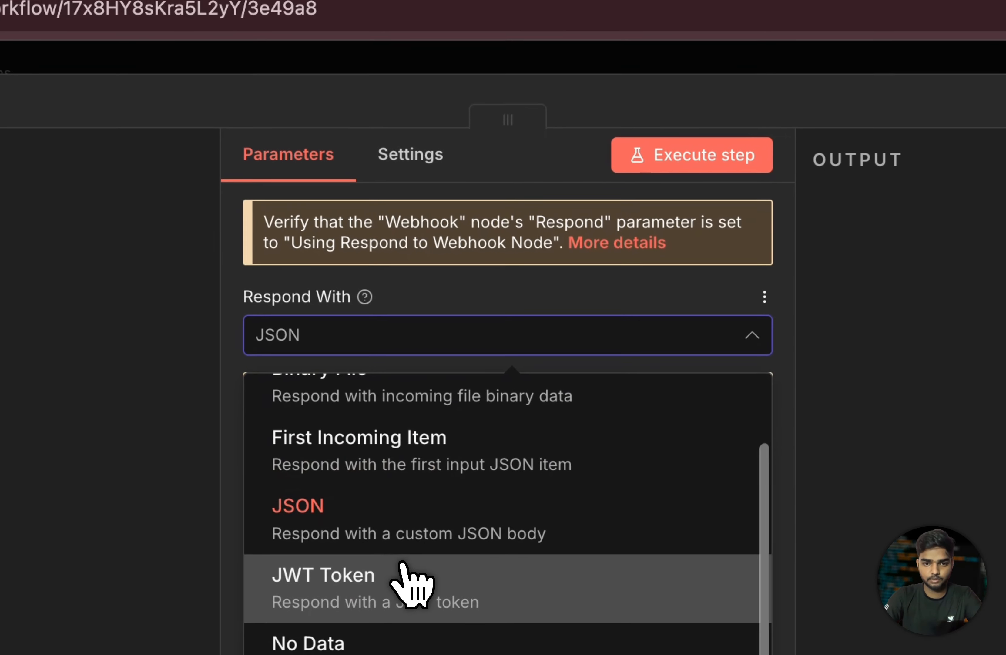
scroll(393, 641, "down", 1)
scroll(442, 410, "down", 1)
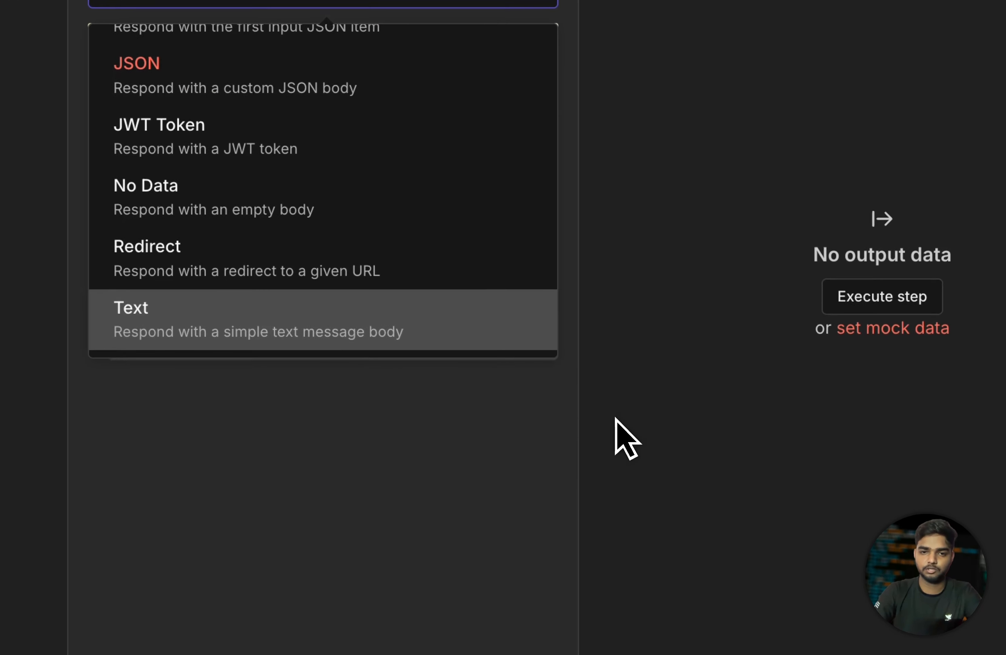
left_click(675, 481)
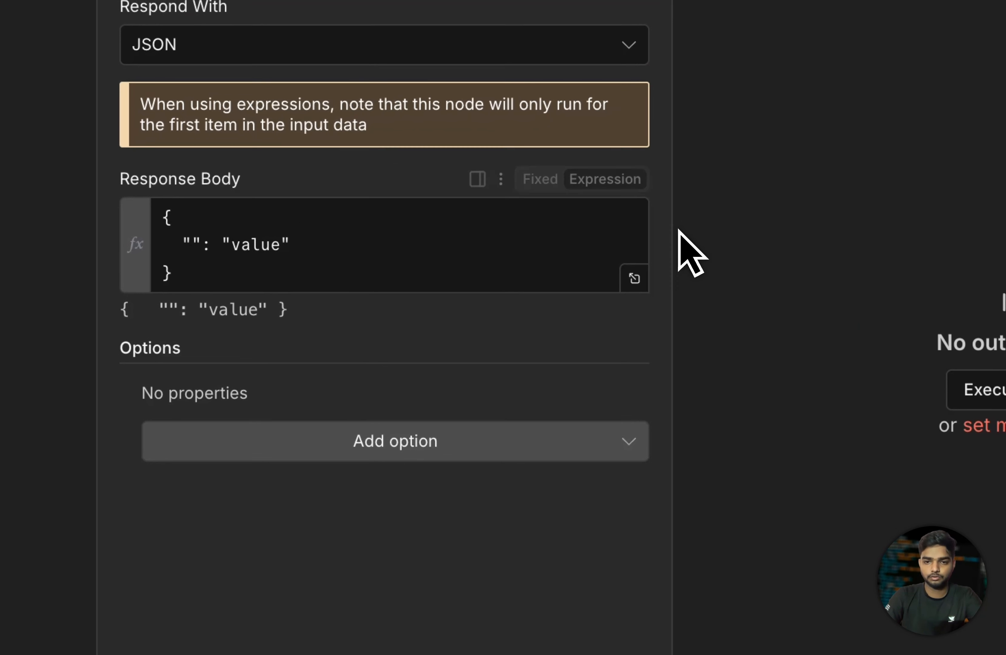
left_click(634, 279)
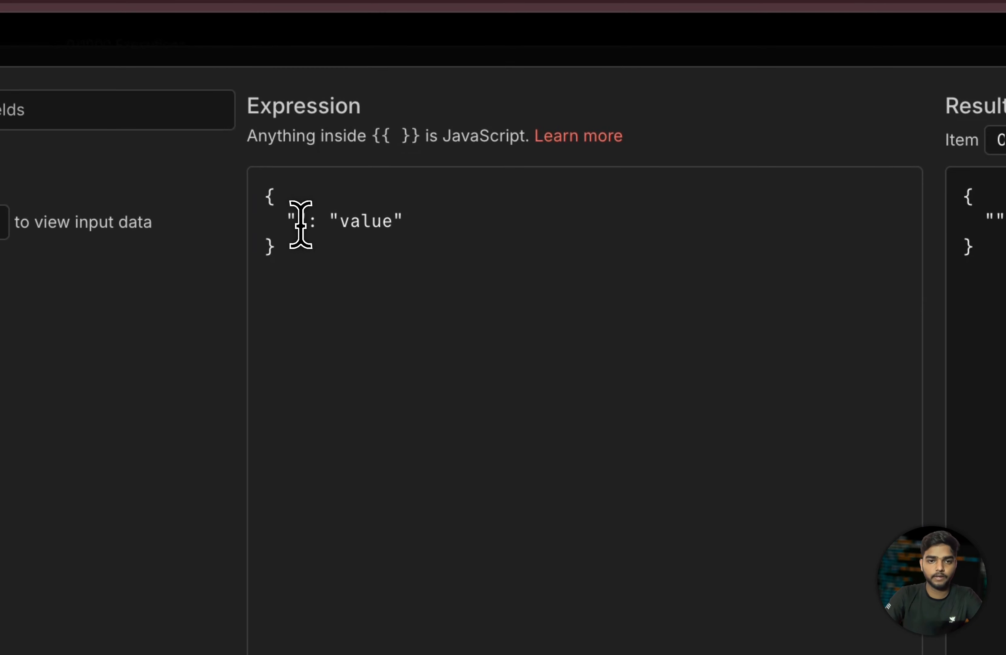
left_click(271, 209)
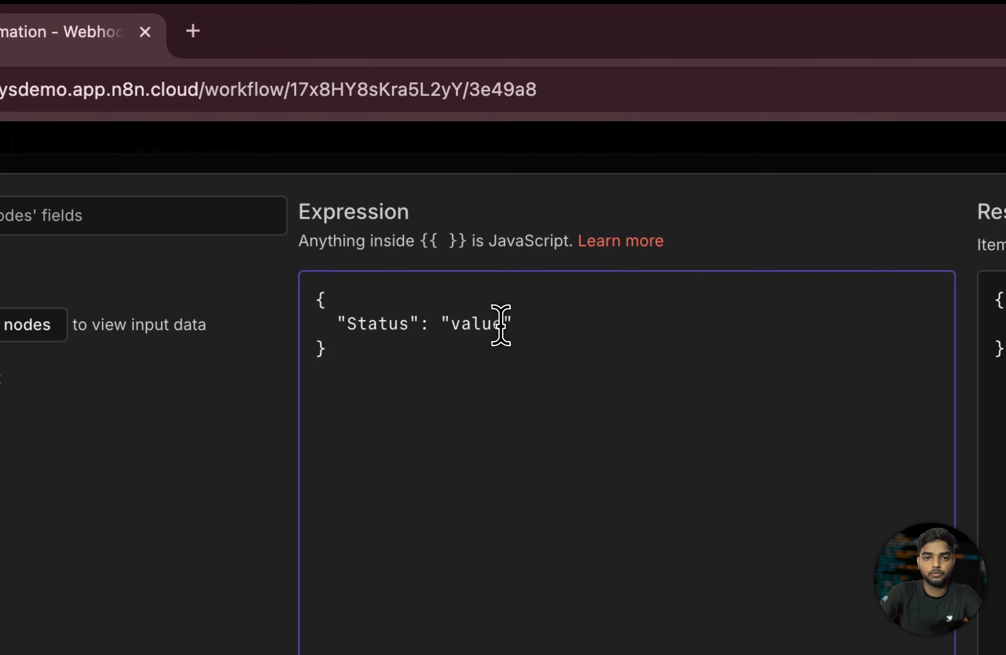
double_click(375, 192)
key("BackSpace")
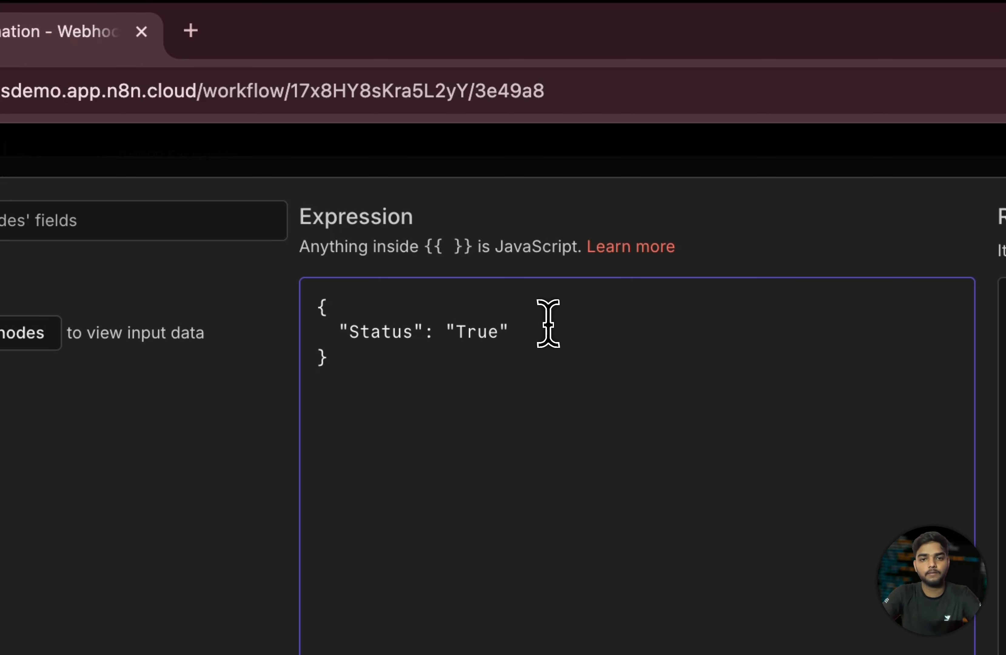
left_click(525, 331)
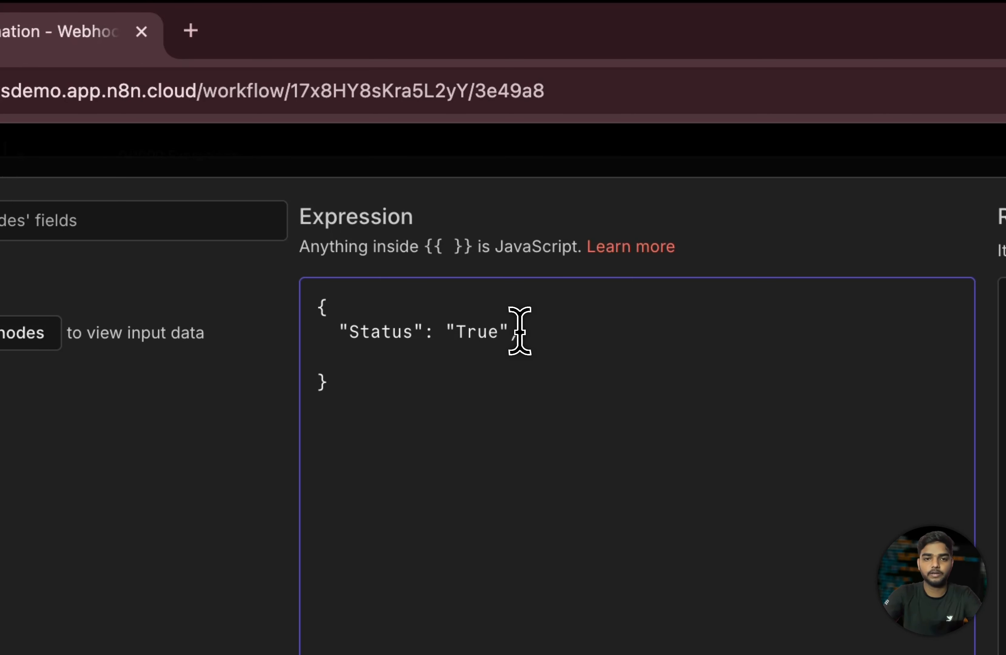
- Add a Message line reading "Hello,Worls!" below Status and close the expression editor
key("Down")
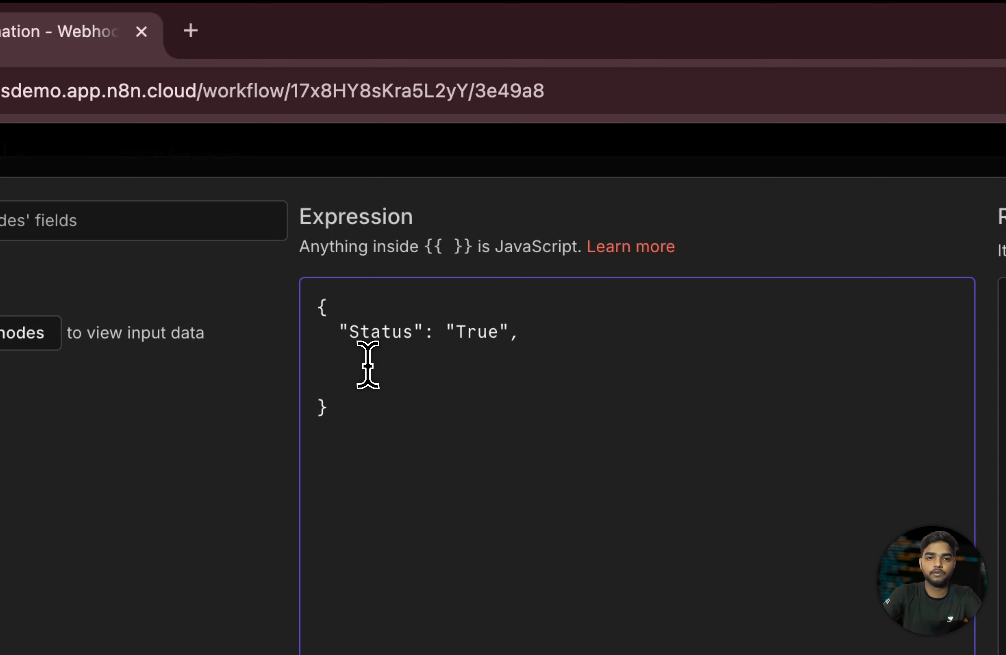
left_click_drag(340, 334, 455, 372)
left_click(370, 375)
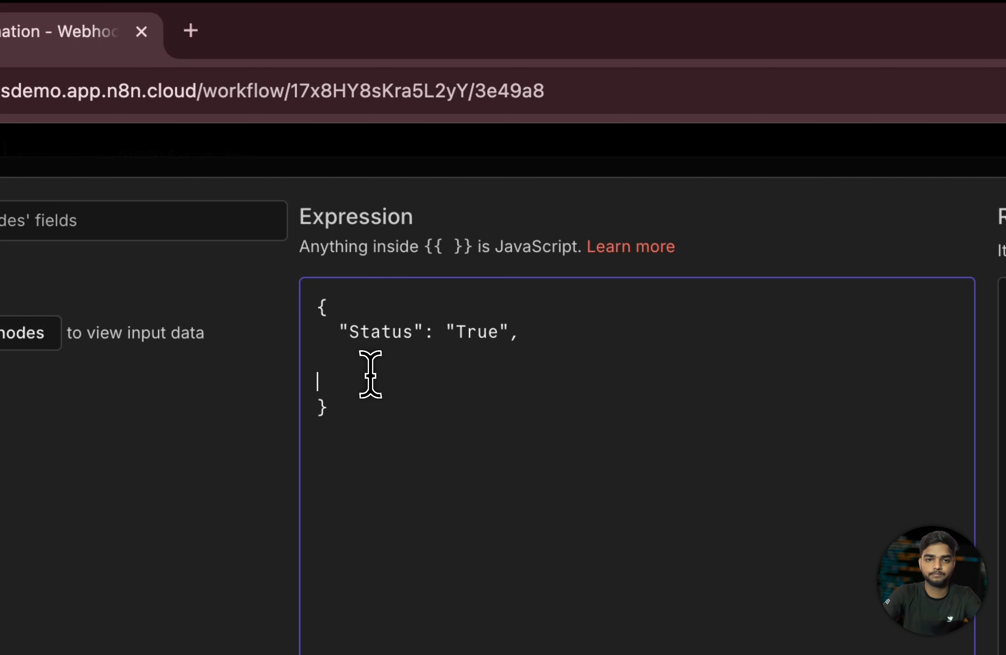
left_click(359, 361)
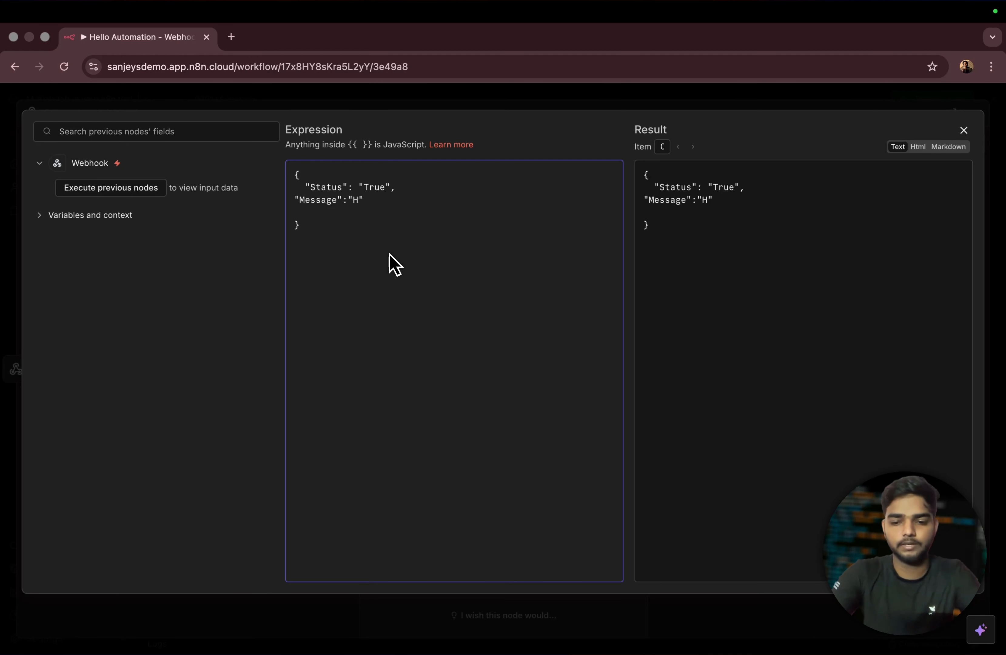
type("ello")
type(",Work")
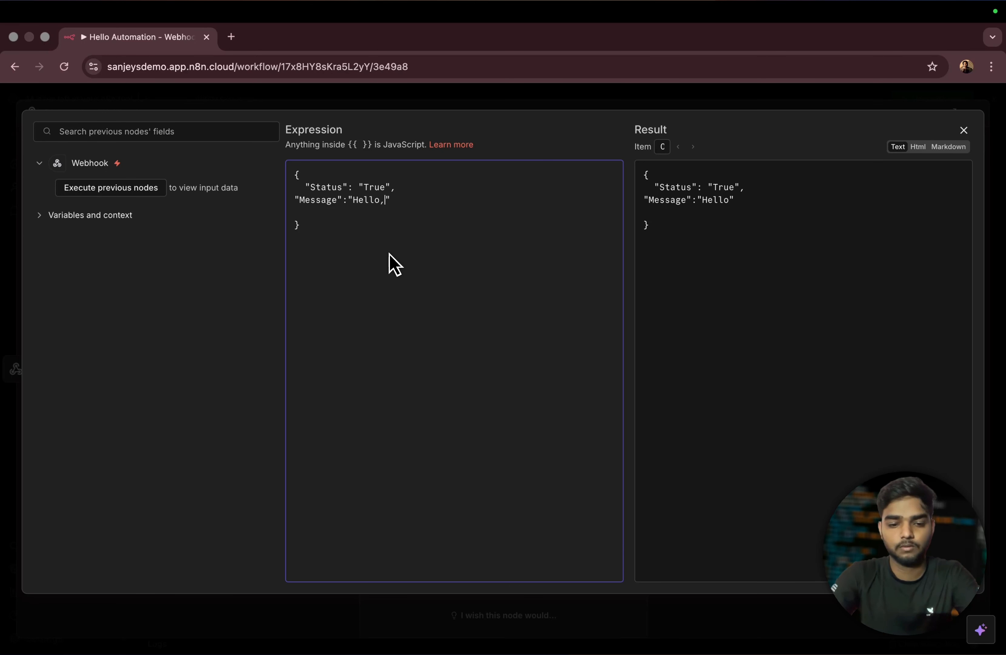
key("BackSpace")
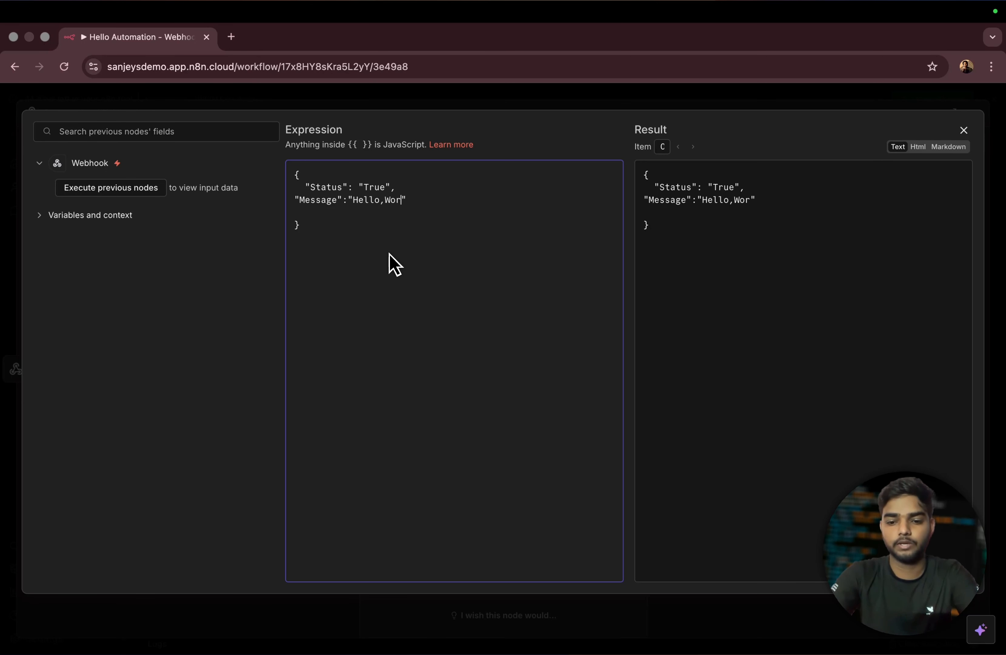
type("ls!")
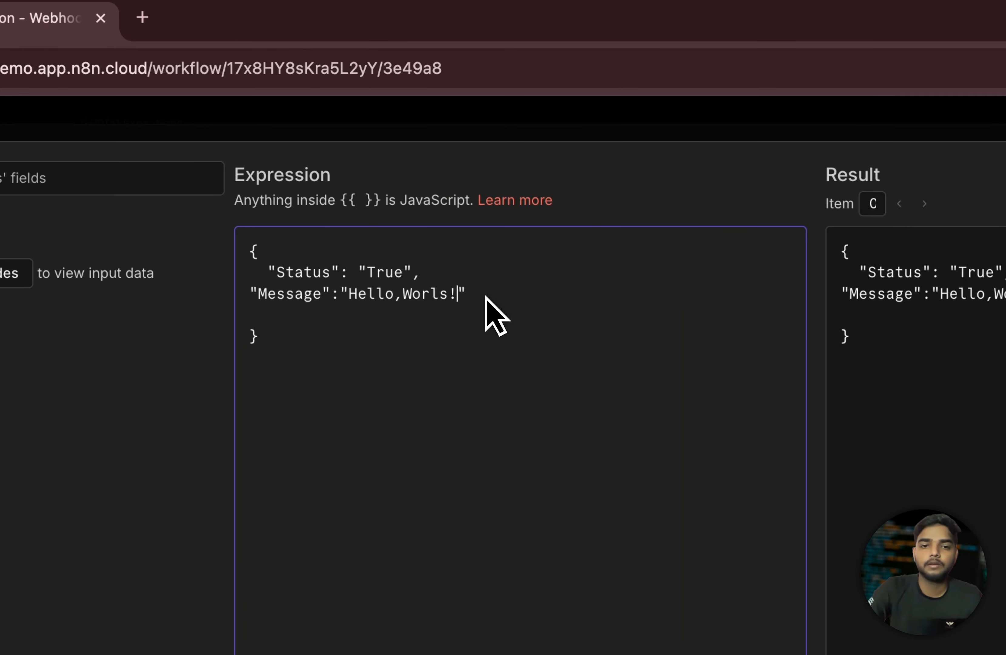
left_click(390, 191)
key("ctrl+a")
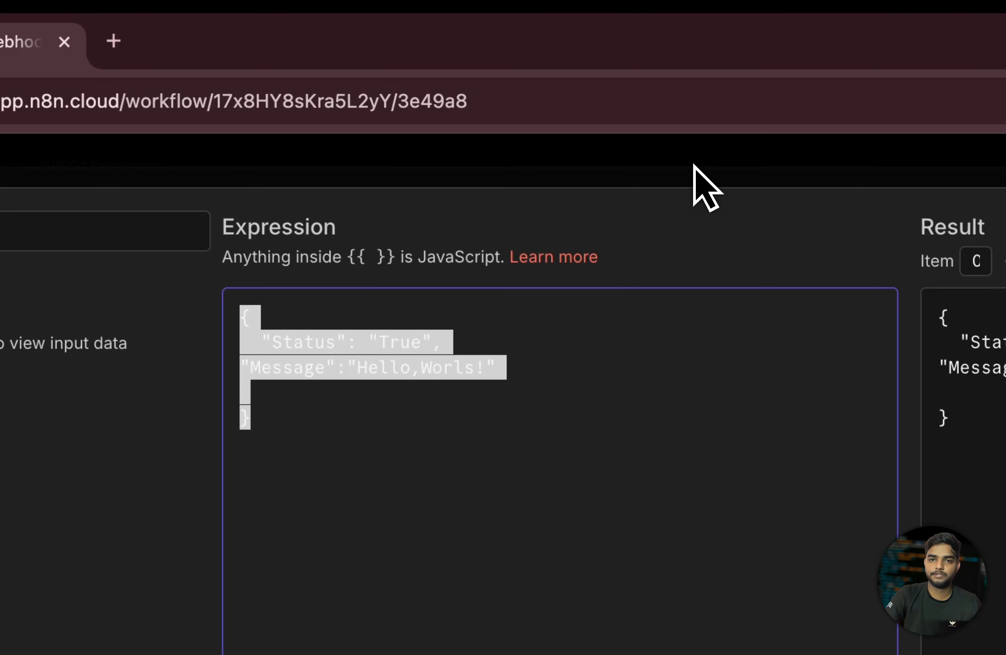
left_click(684, 162)
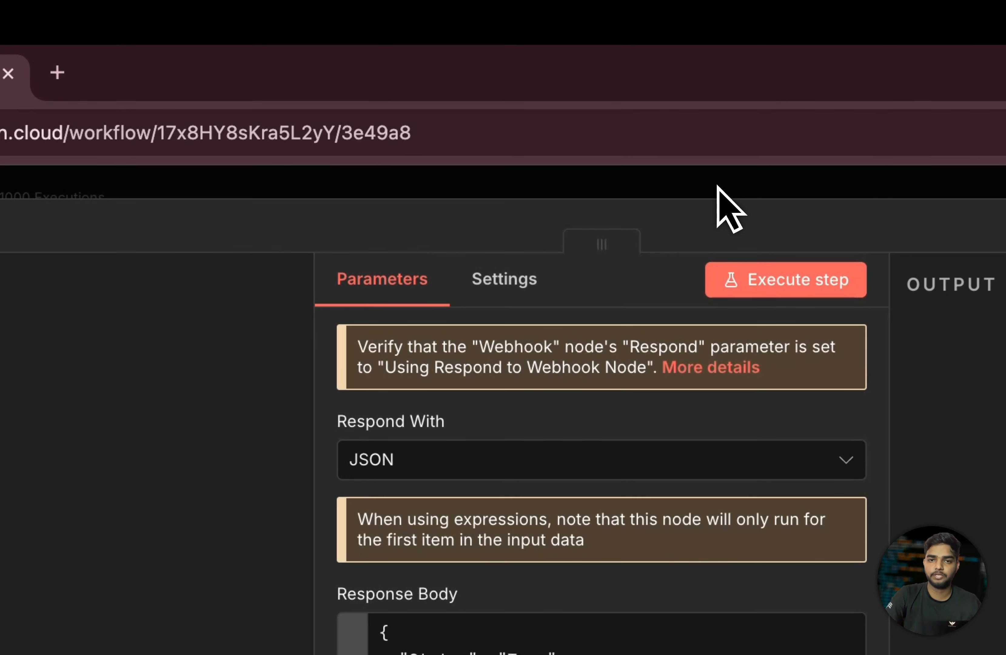
- Align Respond to Webhook with the Webhook node, recheck its Response Body, and execute the workflow
left_click(706, 187)
left_click_drag(594, 574, 625, 529)
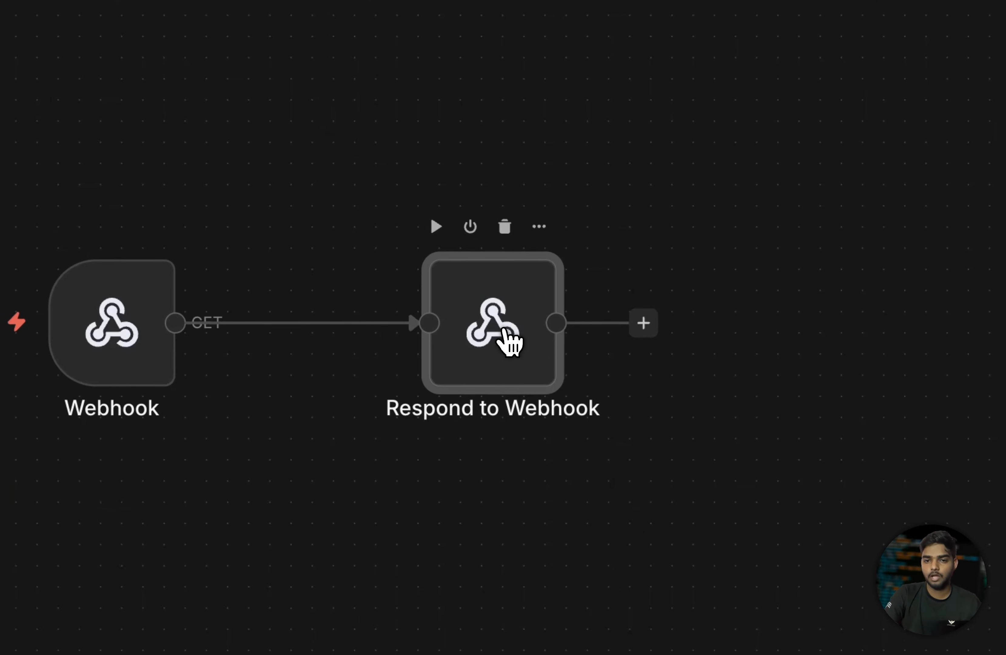
double_click(648, 353)
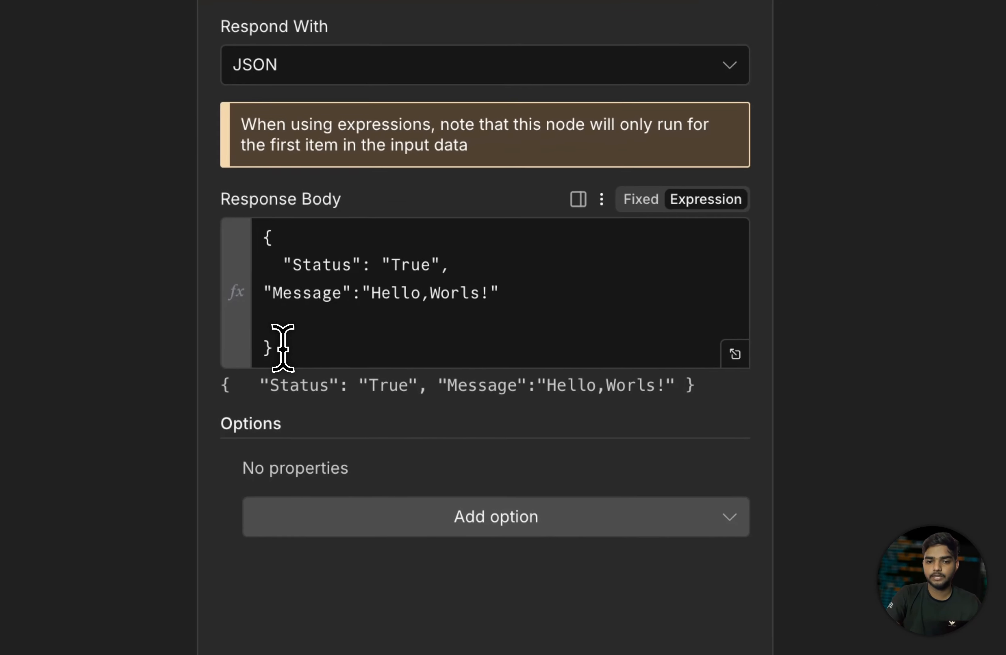
left_click_drag(281, 342, 313, 226)
left_click(82, 176)
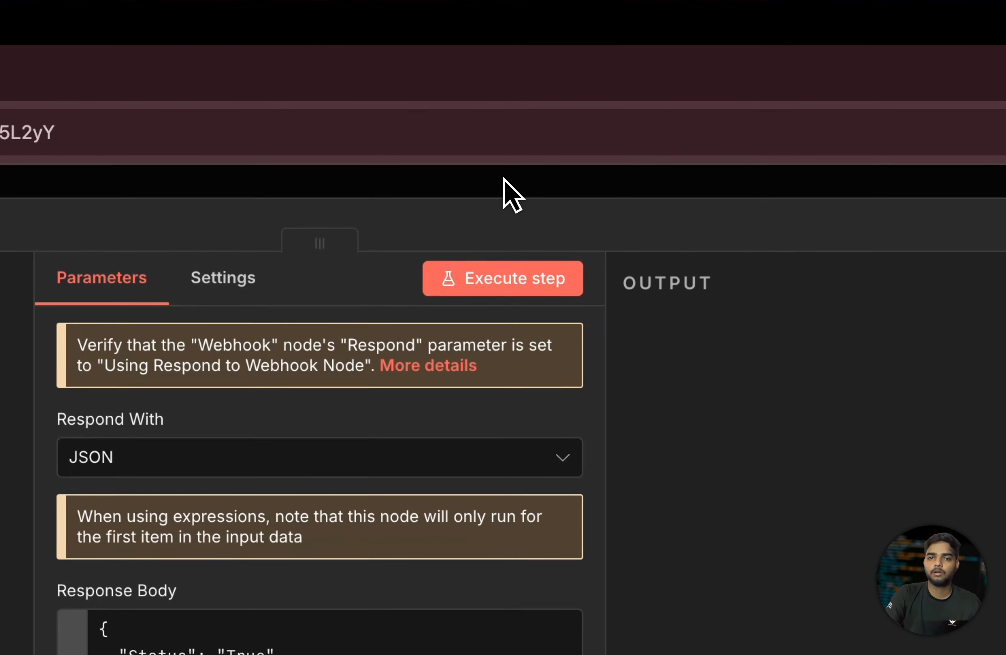
left_click(597, 98)
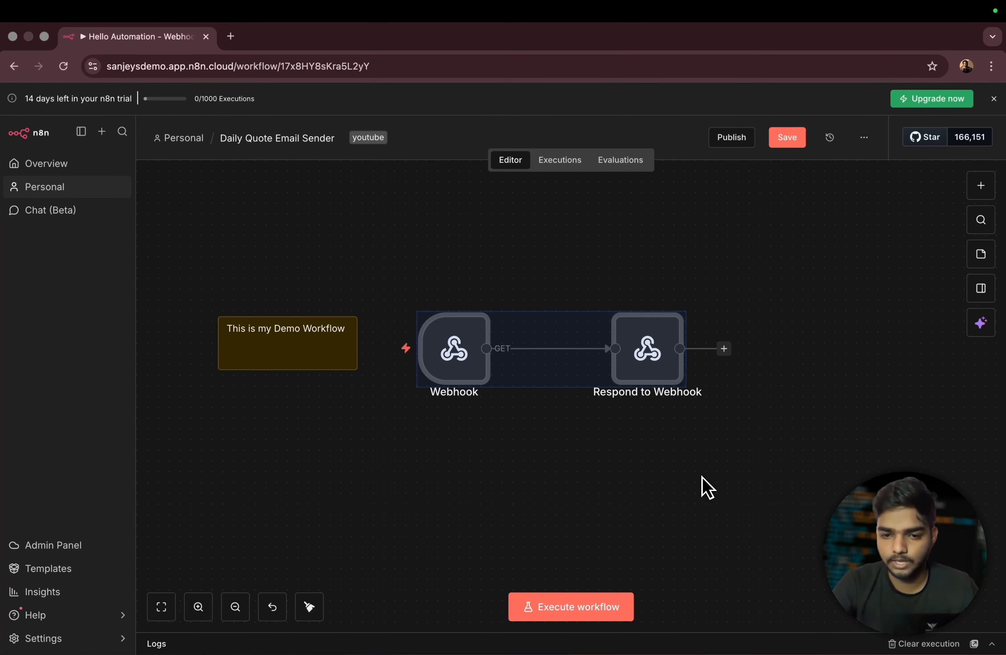
left_click(569, 614)
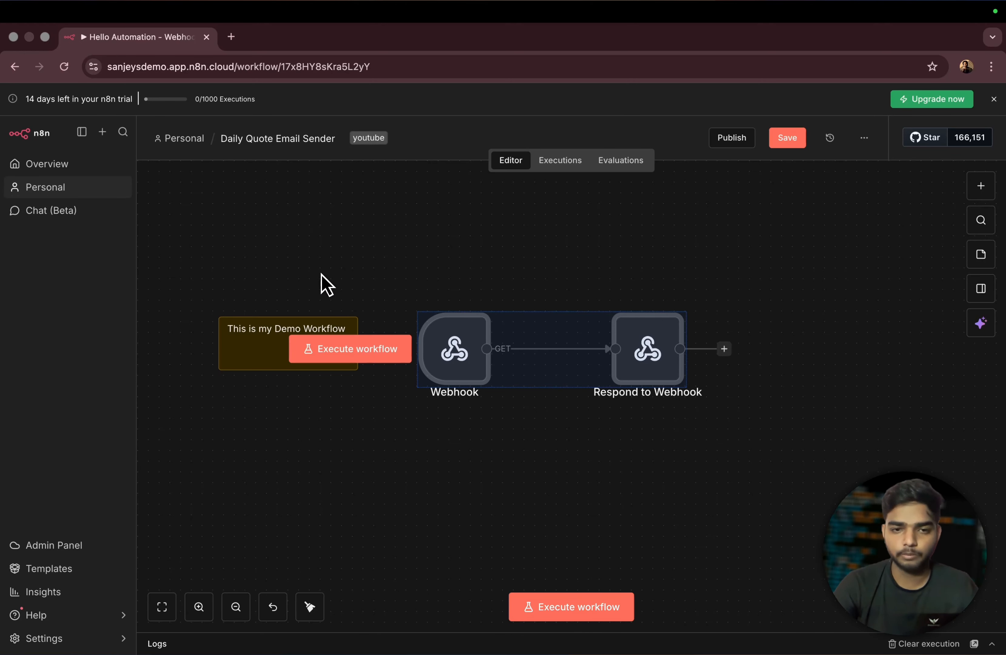
left_click(866, 414)
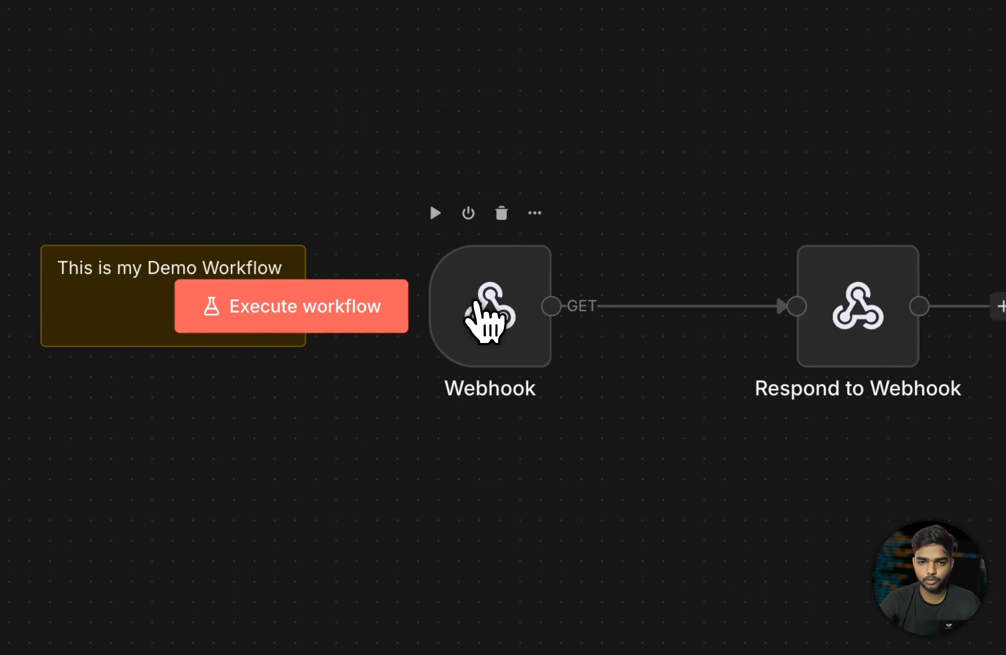
- Copy the Webhook node's Test URL and execute the workflow so it awaits a test call
double_click(464, 355)
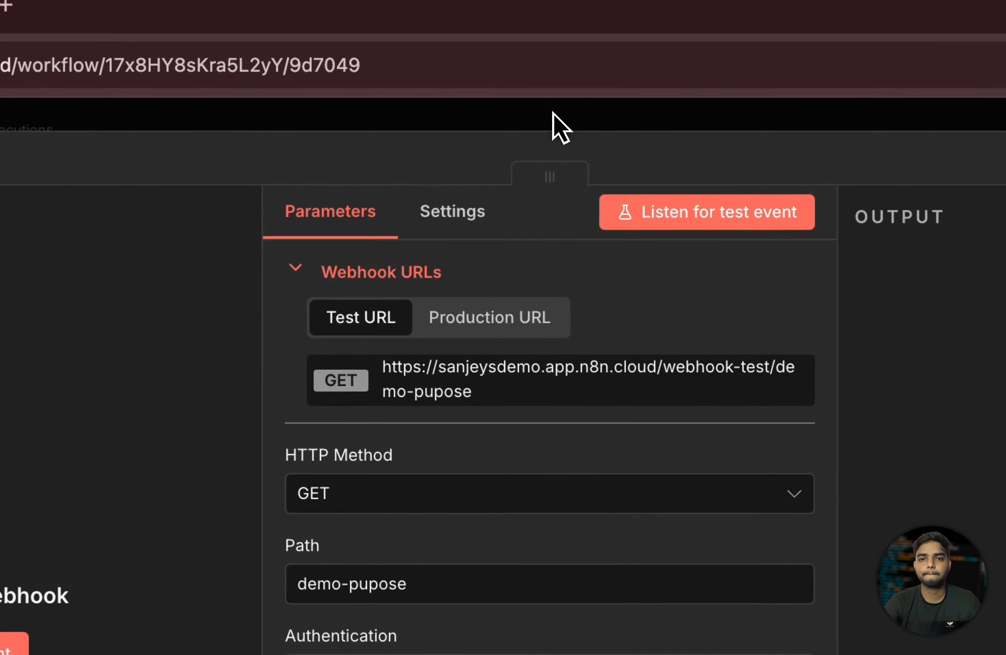
left_click(507, 96)
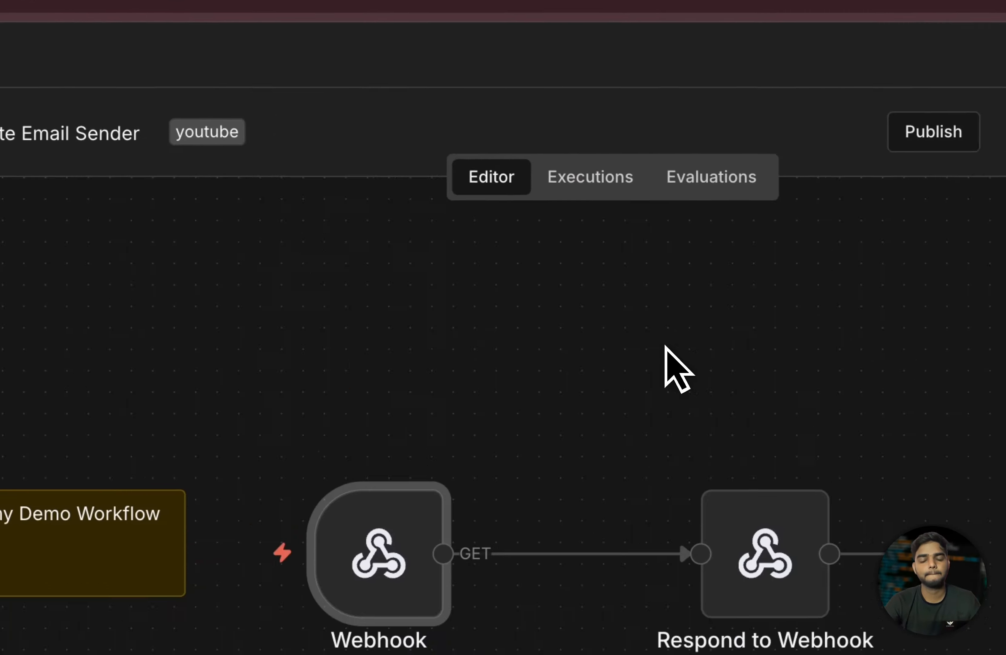
left_click(536, 574)
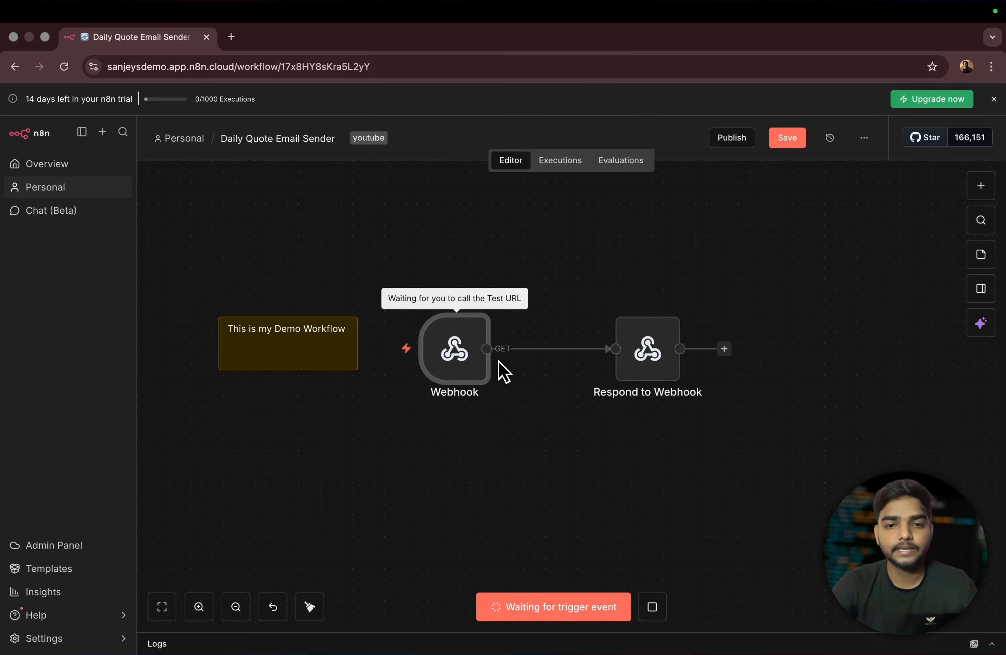
mouse_move(425, 325)
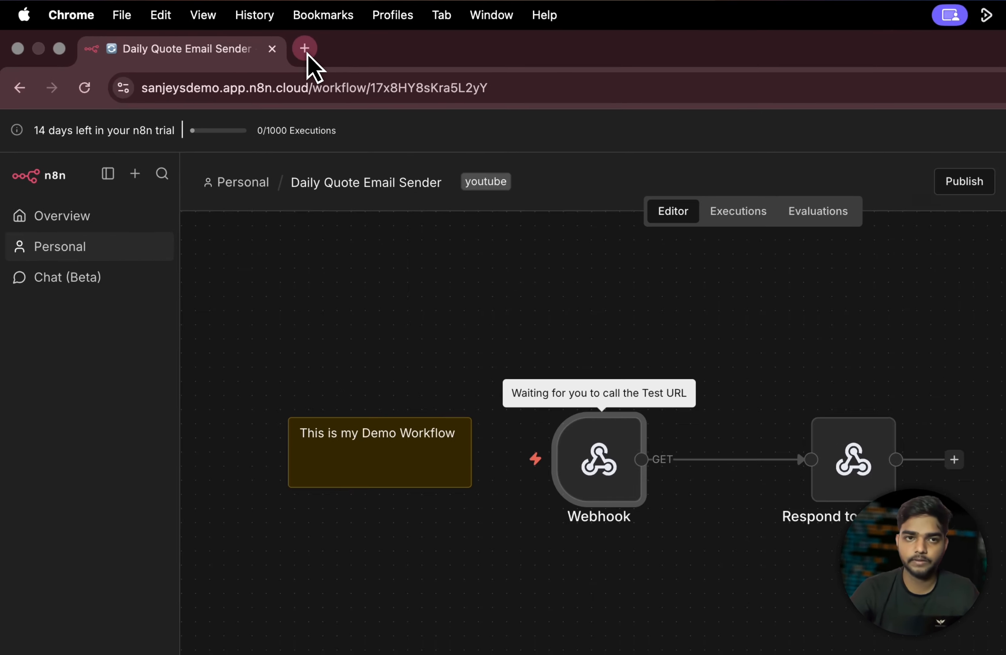
- Load the webhook test URL in a new Chrome tab with Pretty print enabled
left_click(231, 36)
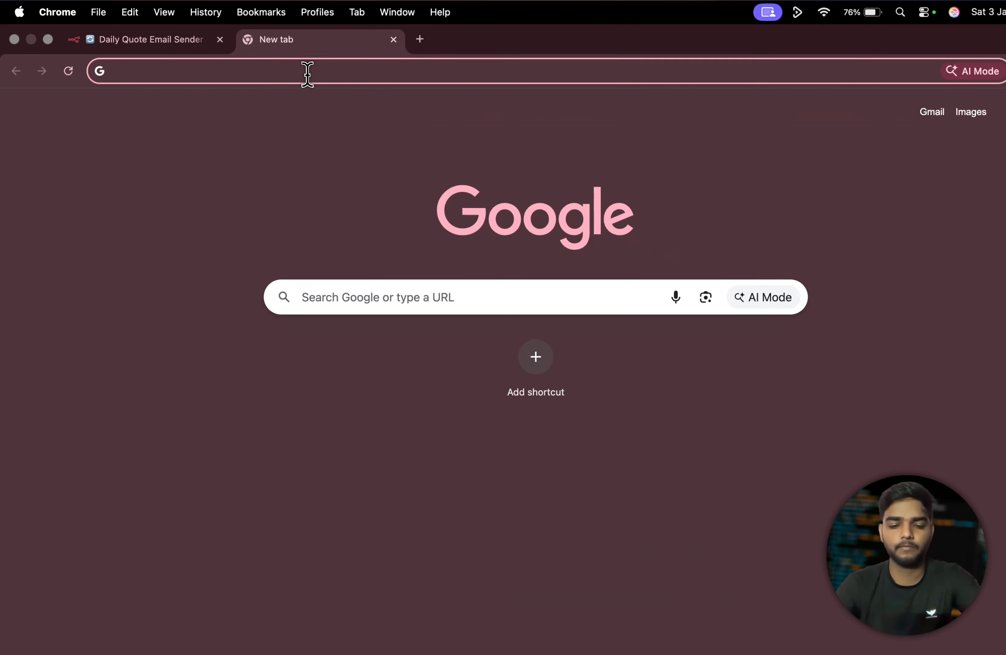
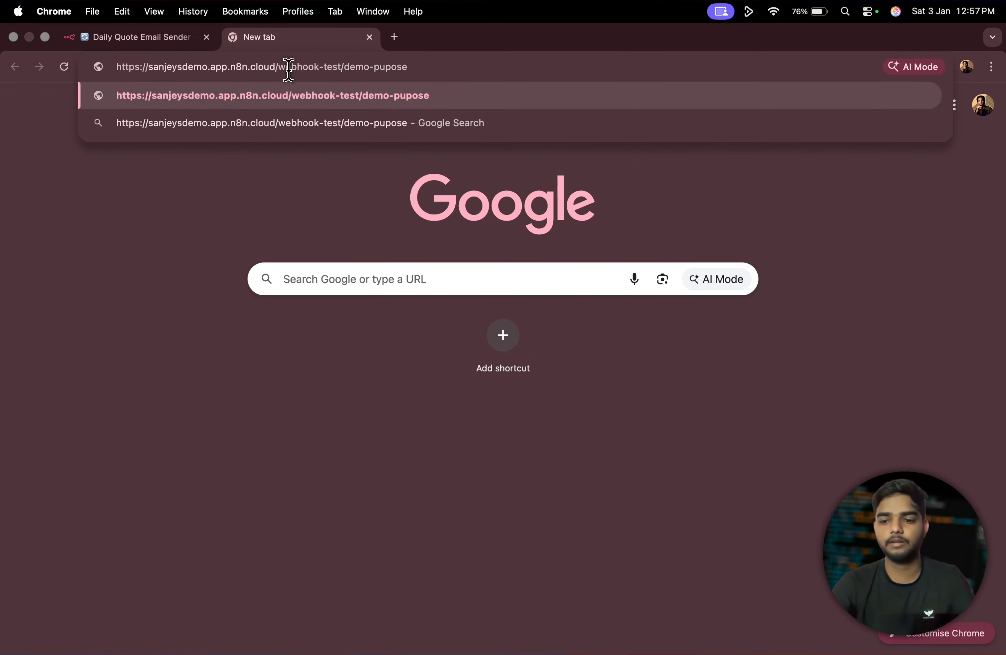
key("Return")
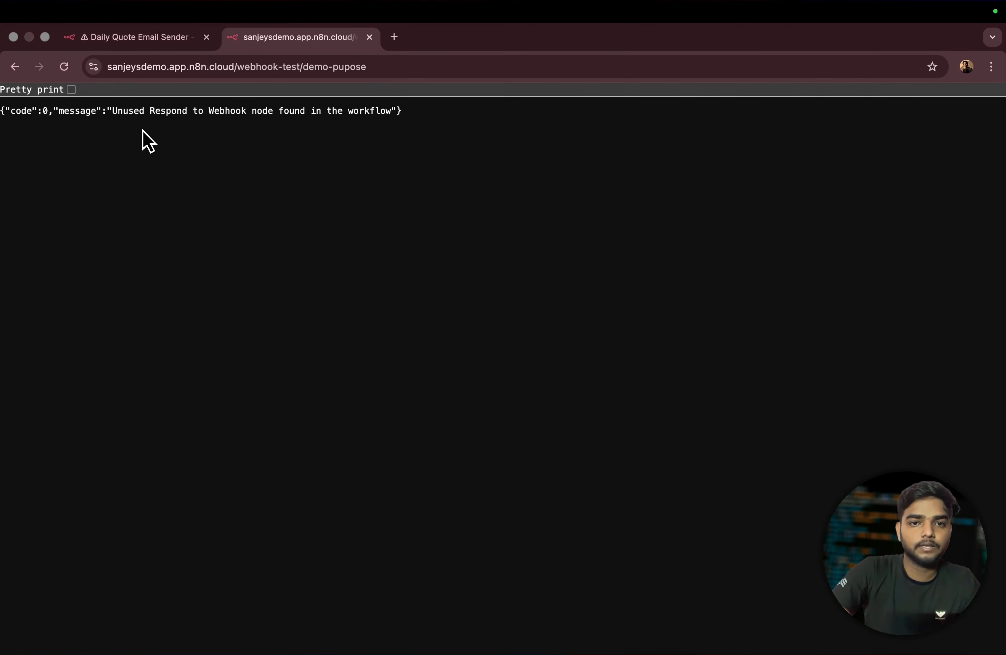
left_click(71, 89)
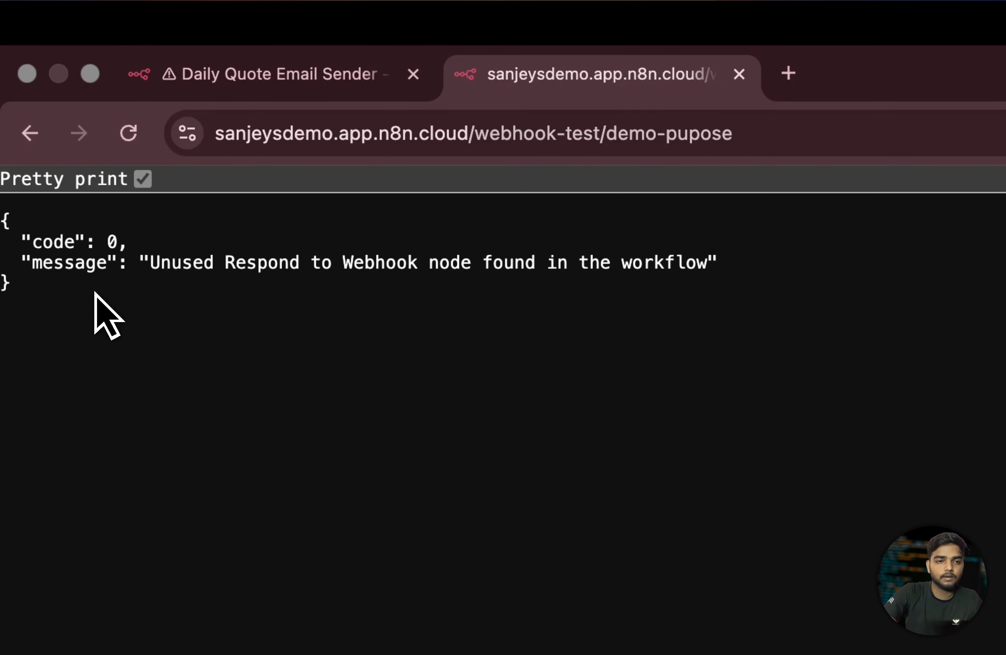
- Read the 'Unused Respond to Webhook node found' error, then return to the Daily Quote Email Sender tab
left_click_drag(21, 296, 20, 215)
left_click(135, 250)
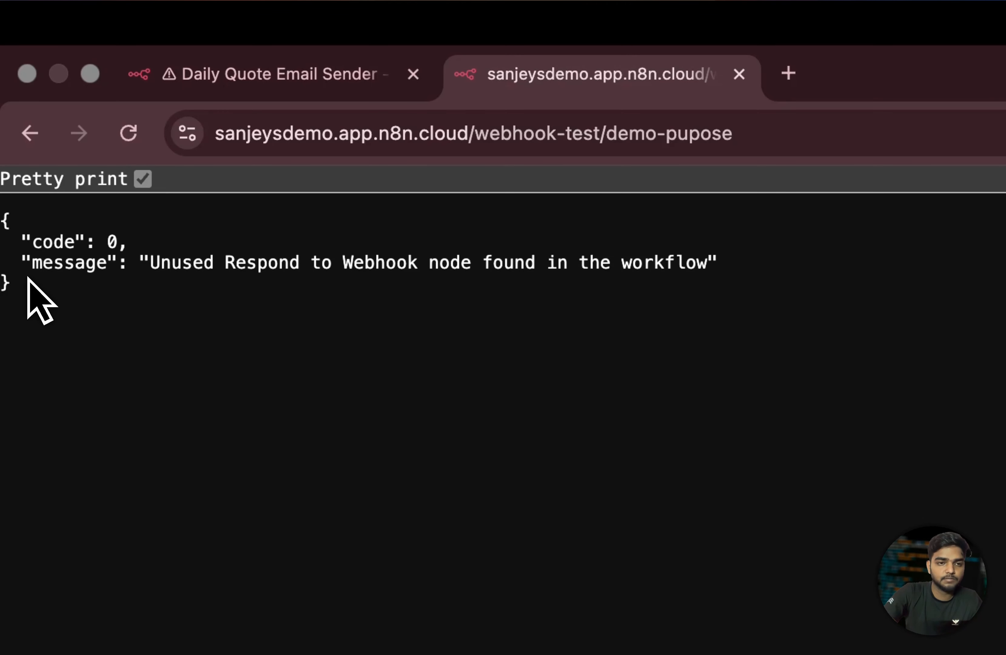
left_click_drag(6, 214, 40, 299)
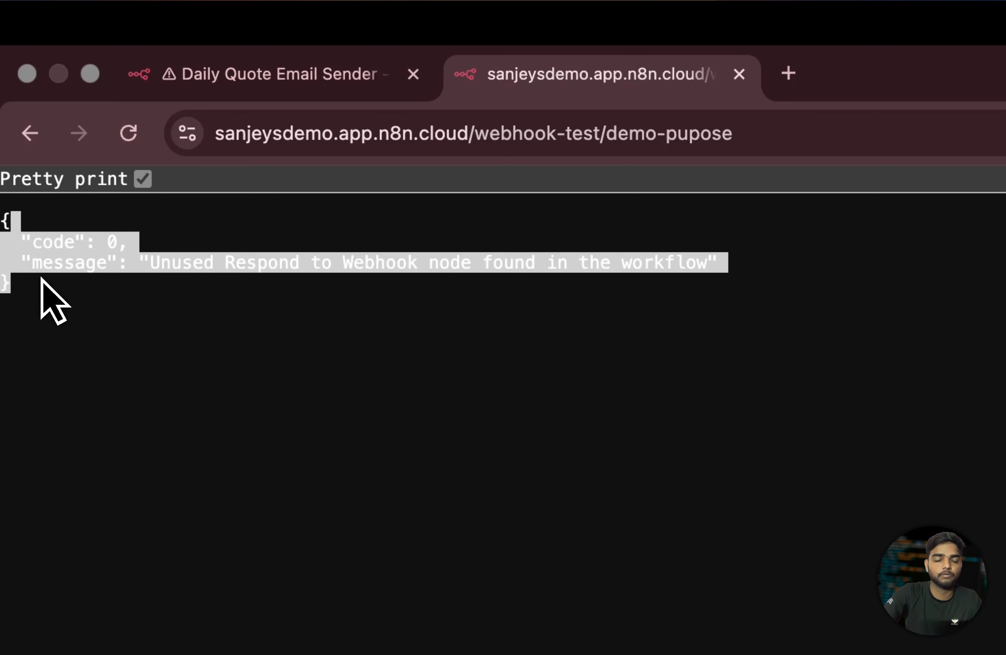
left_click(68, 277)
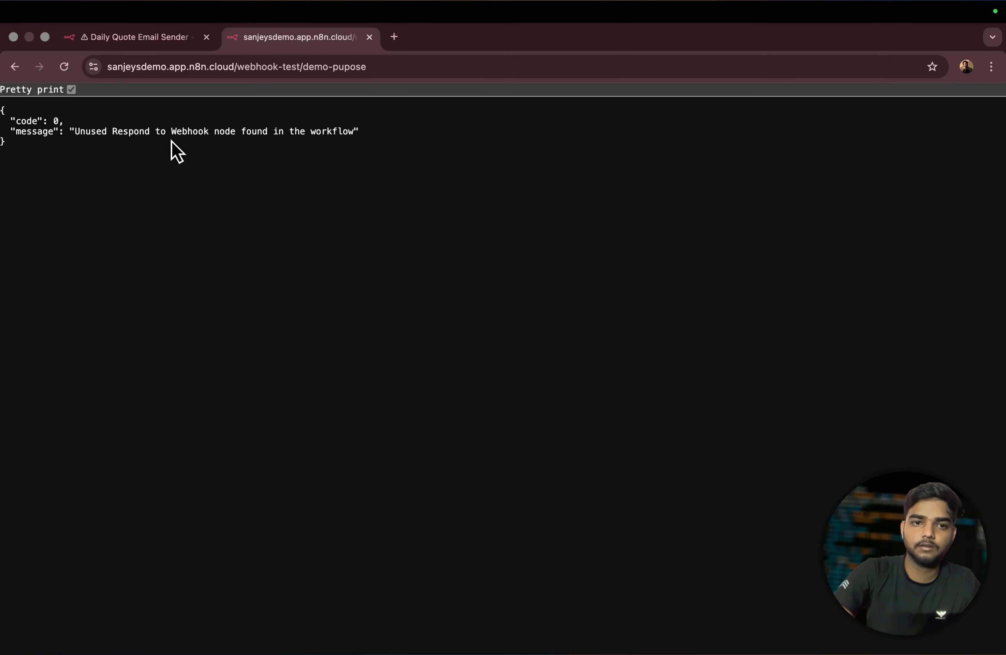
left_click_drag(303, 139, 128, 118)
left_click(142, 37)
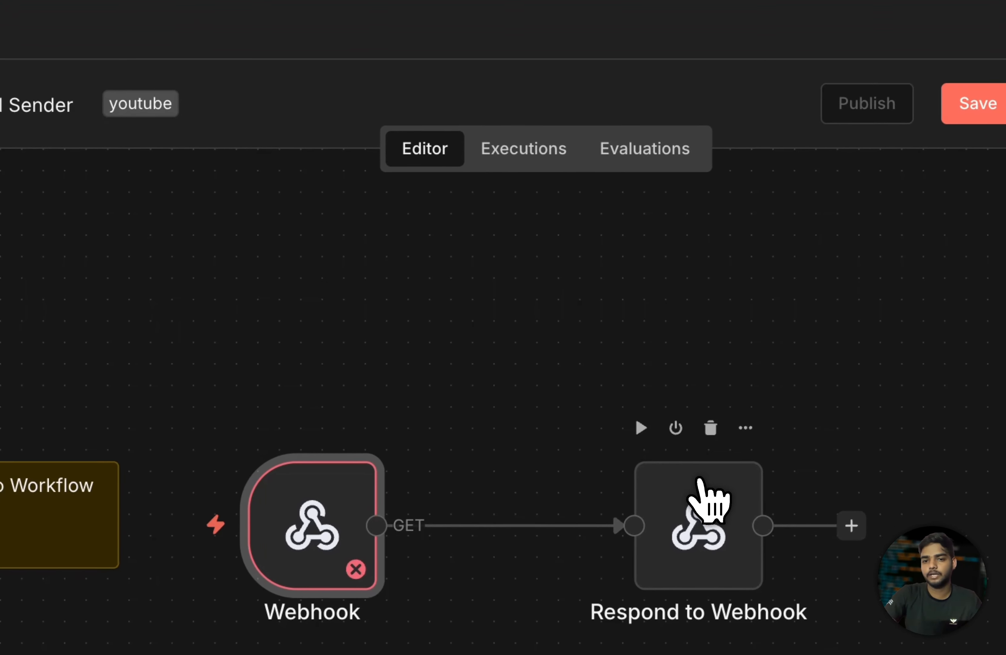
- Reposition the Respond to Webhook node, close its settings, and open the Webhook node's parameters
left_click_drag(892, 570, 968, 585)
double_click(671, 446)
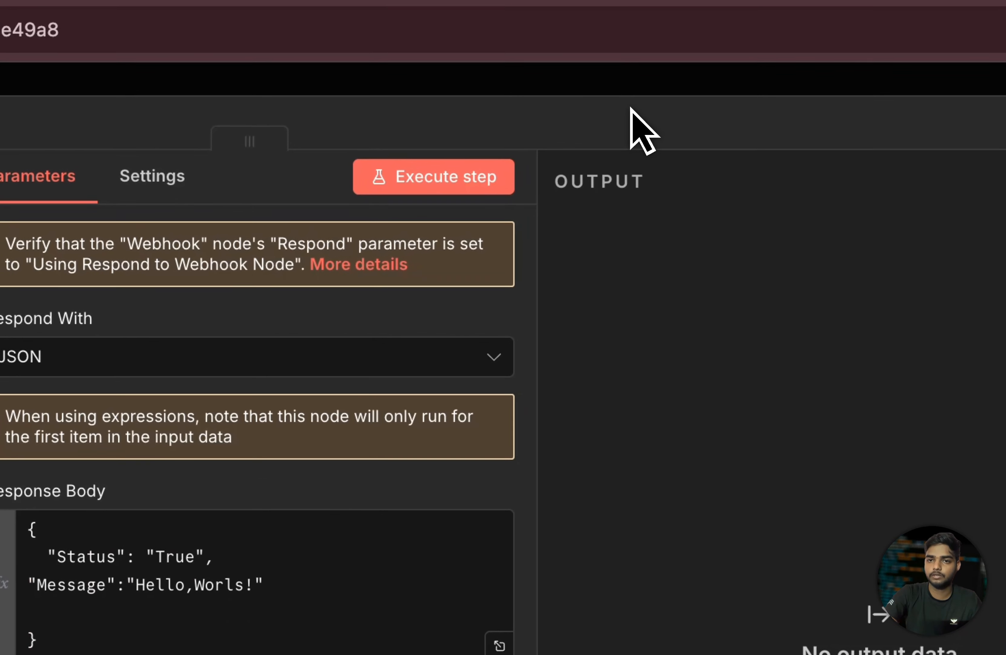
left_click(635, 110)
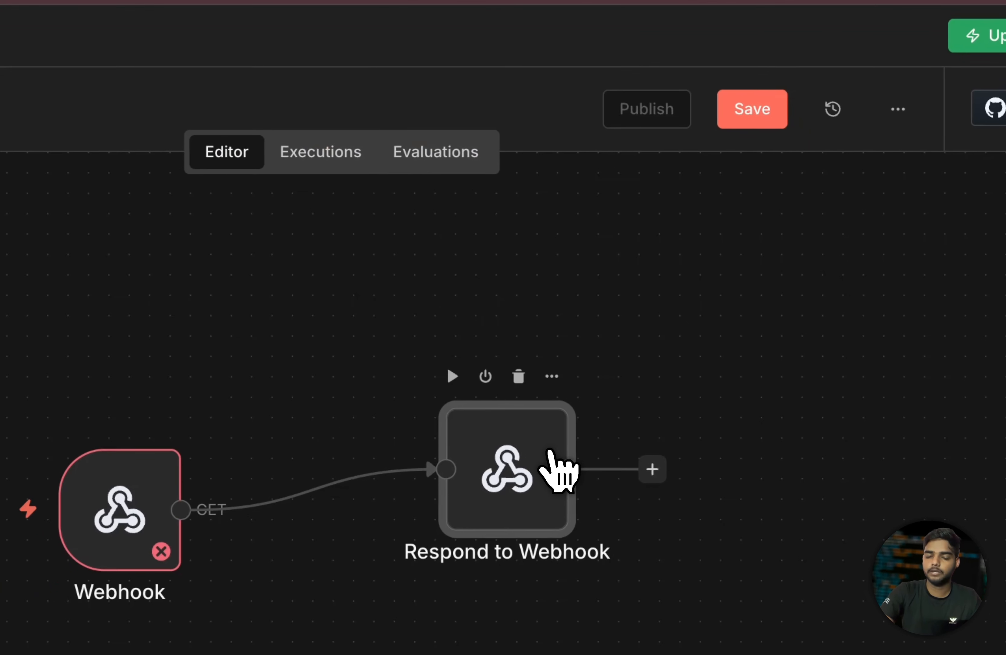
mouse_move(657, 326)
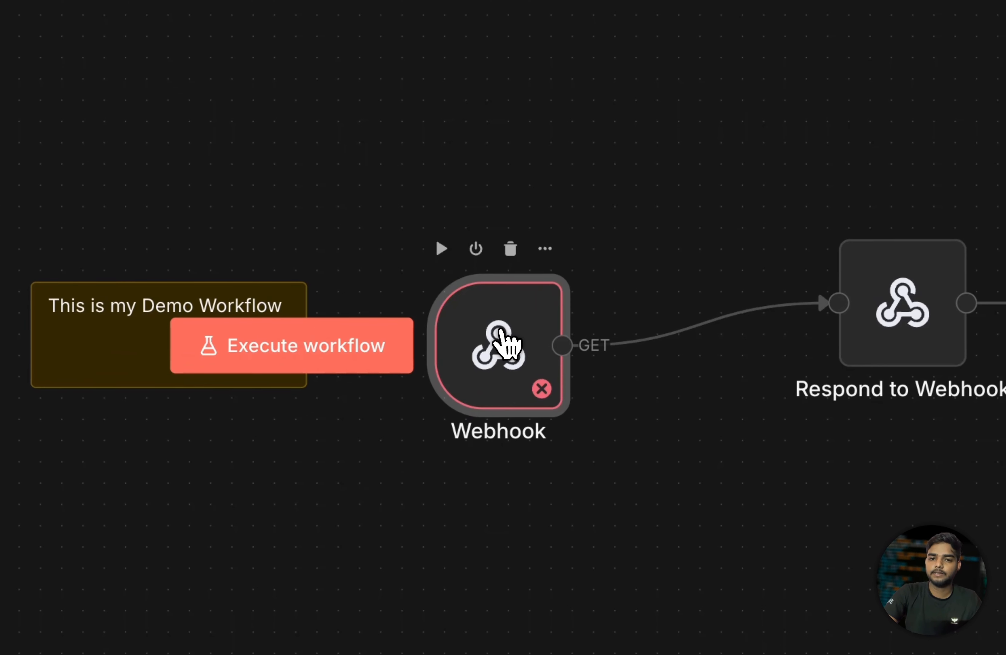
double_click(457, 345)
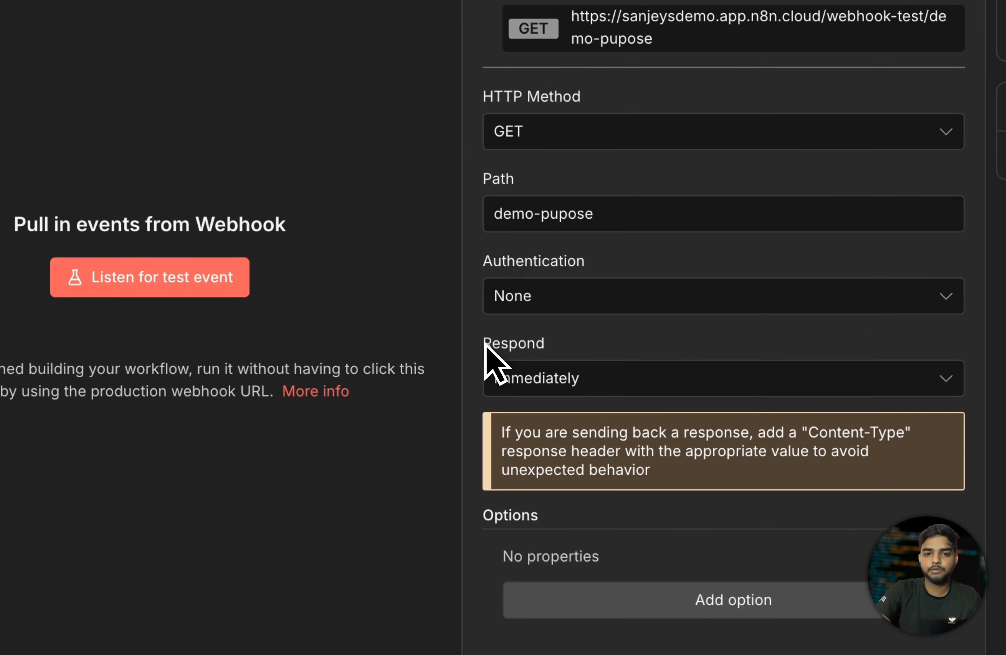
left_click_drag(371, 395, 416, 395)
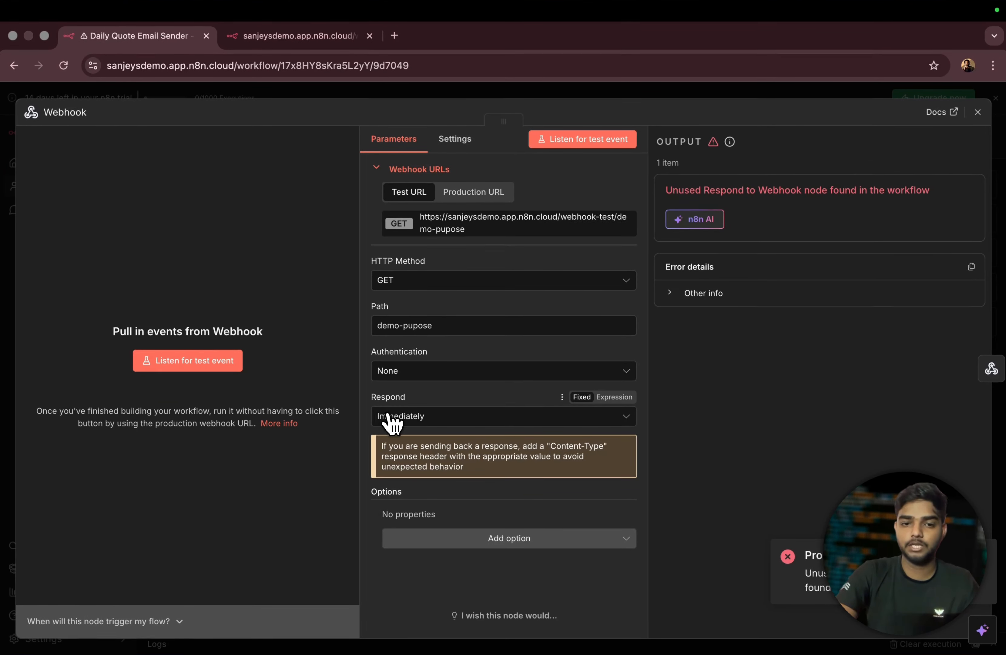
- Set the Webhook's Respond option to "Using 'Respond to Webhook' Node" and close its settings
left_click(421, 417)
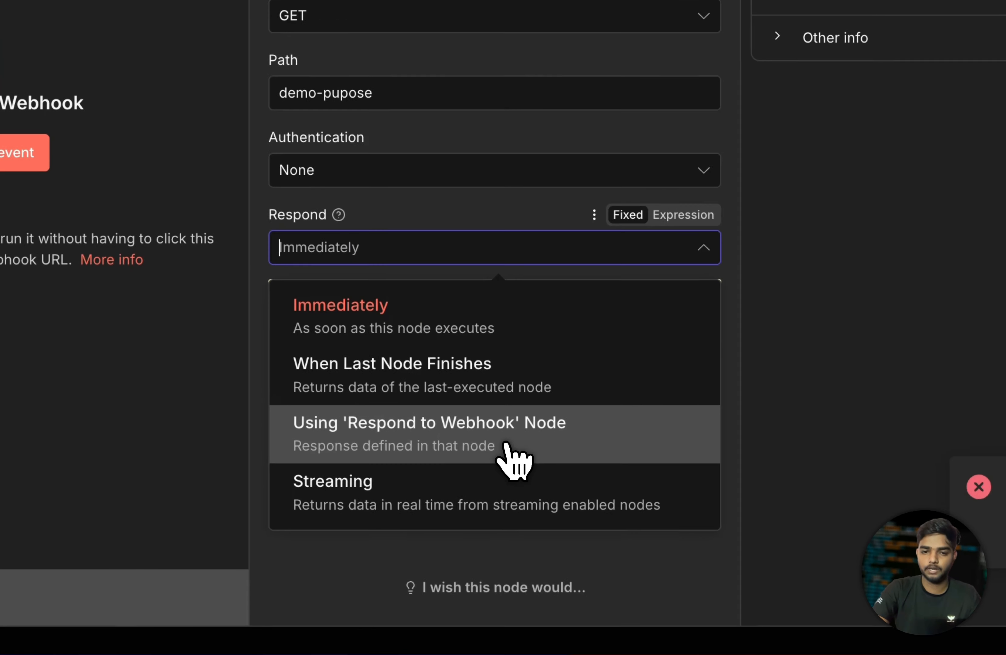
left_click(485, 531)
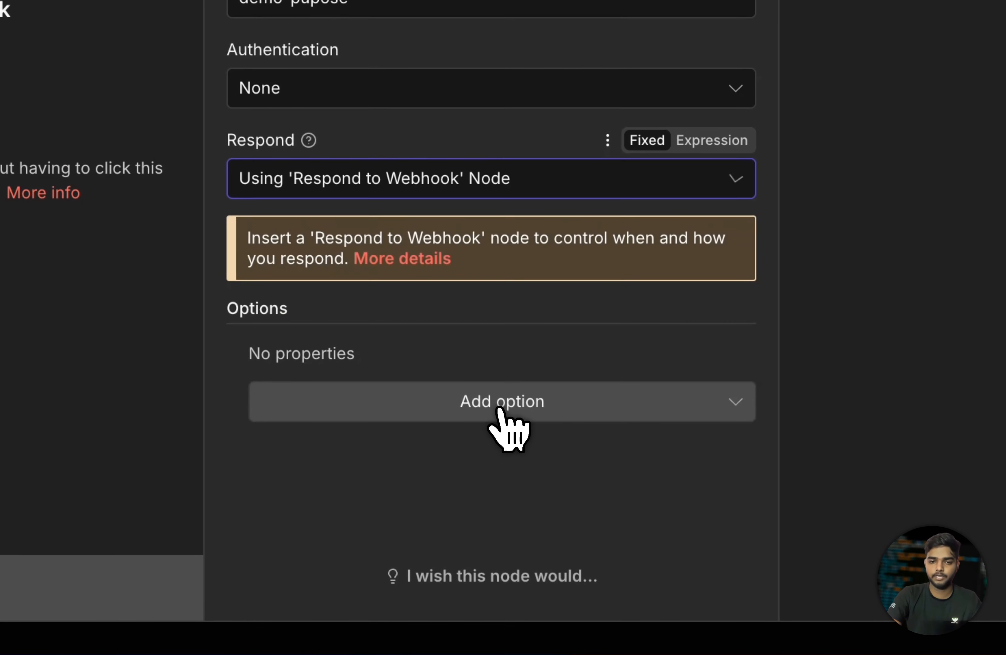
left_click(306, 192)
left_click(518, 158)
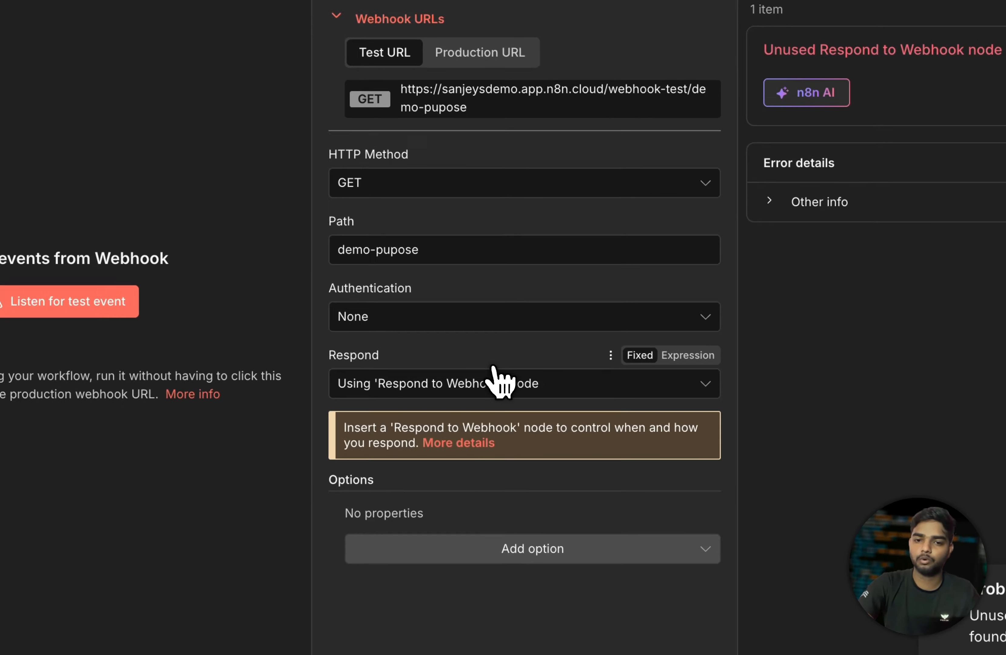
left_click(484, 416)
left_click(468, 532)
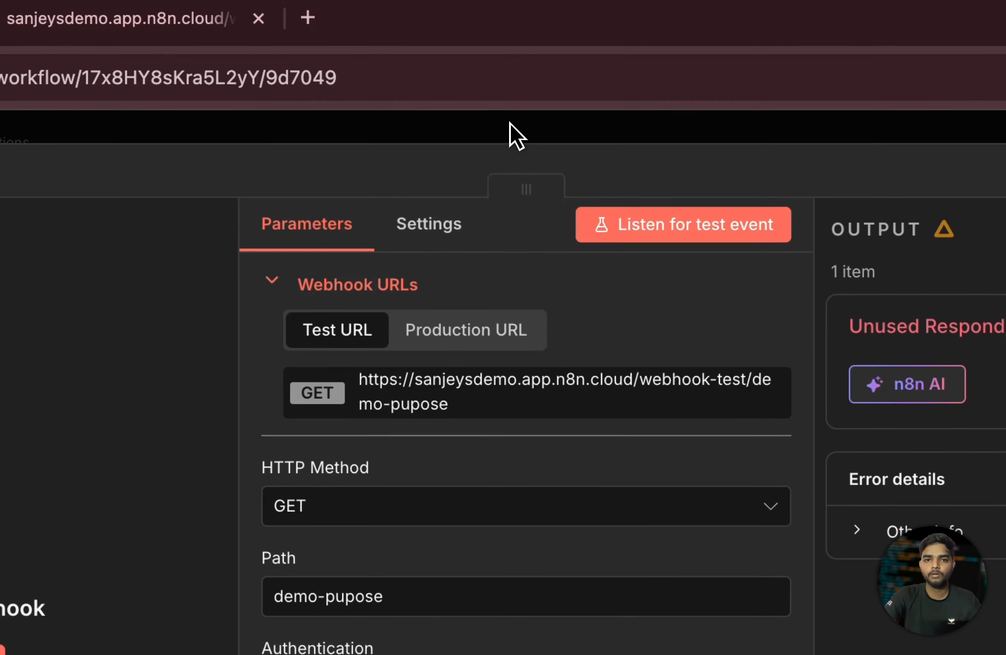
left_click(509, 124)
left_click_drag(820, 576, 753, 596)
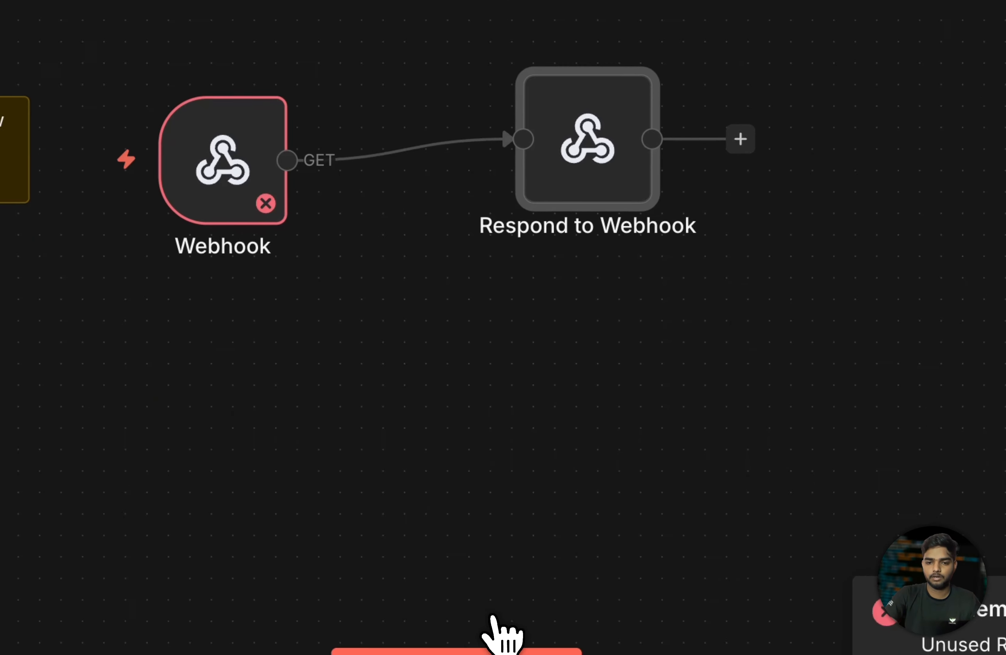
- Execute the workflow and call the test URL in a new tab, receiving {"Status":"True","Message":"Hello,Worls!"}
left_click(520, 557)
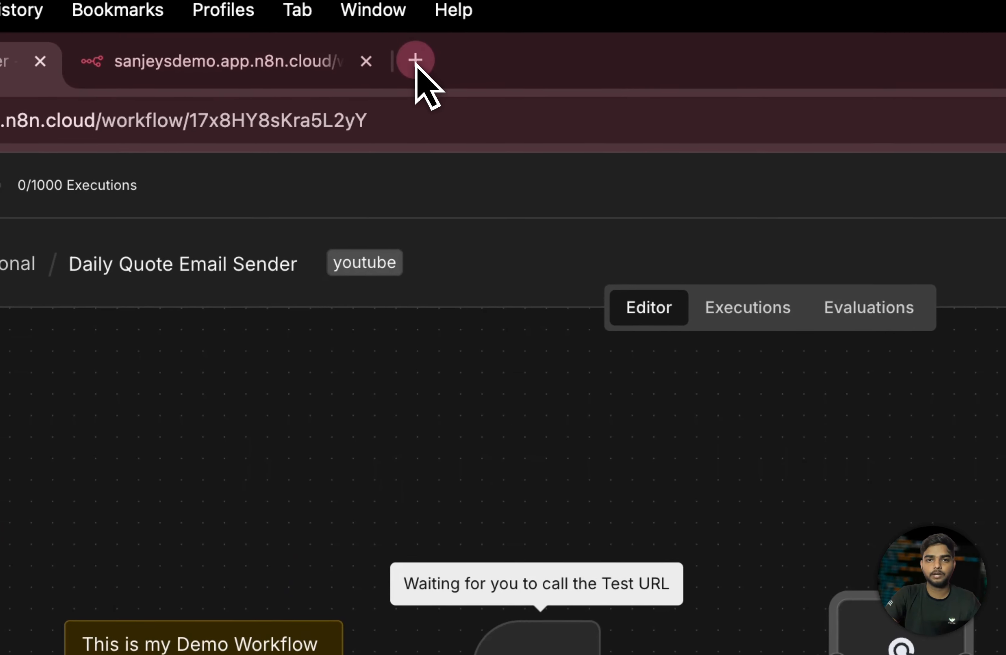
left_click(415, 61)
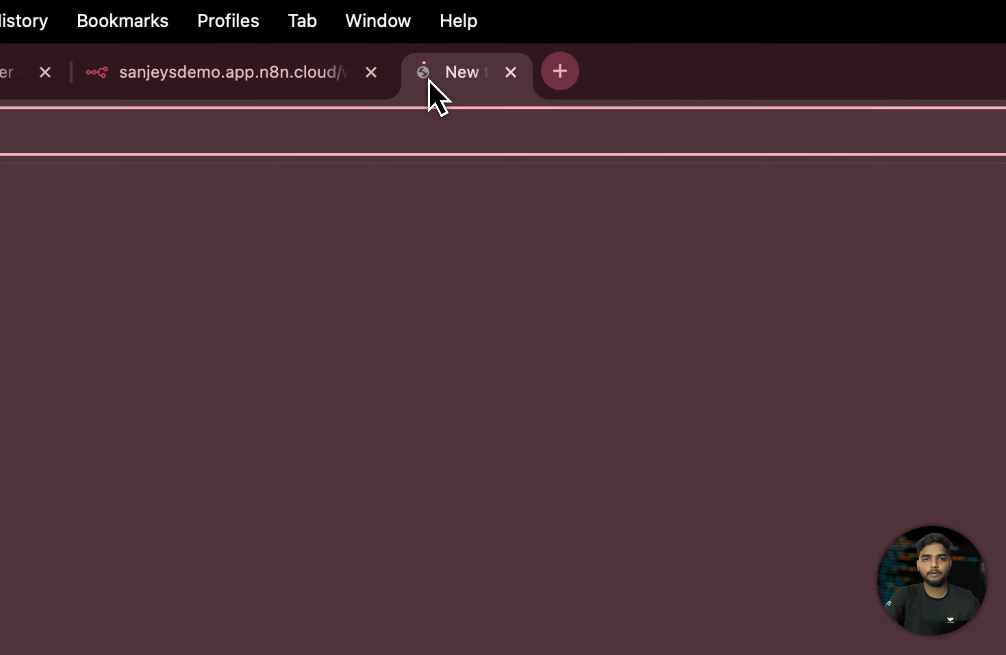
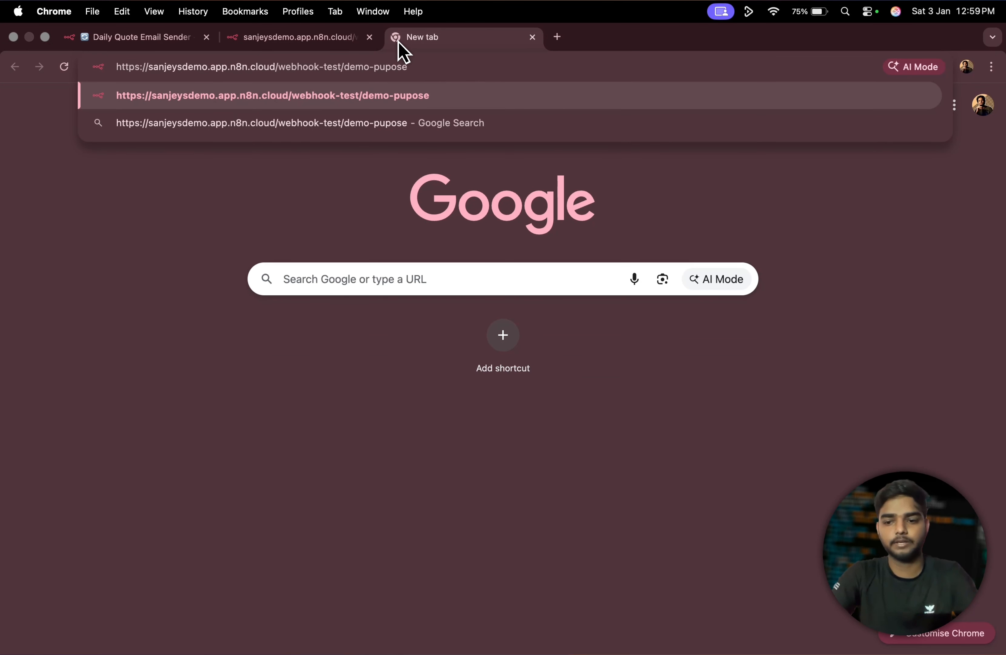
key("Return")
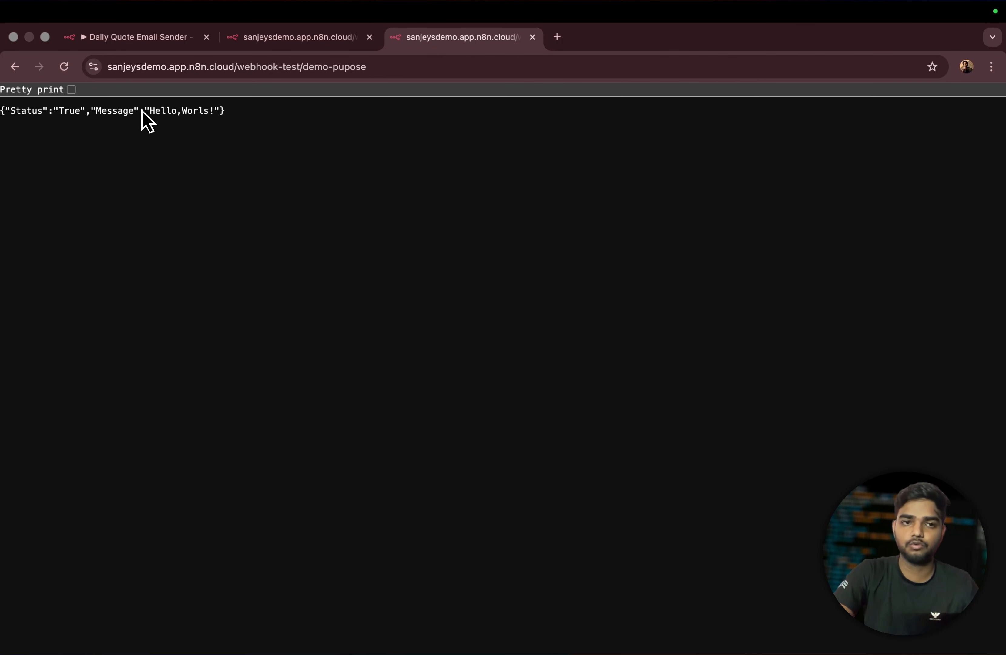
left_click_drag(237, 113, 2, 116)
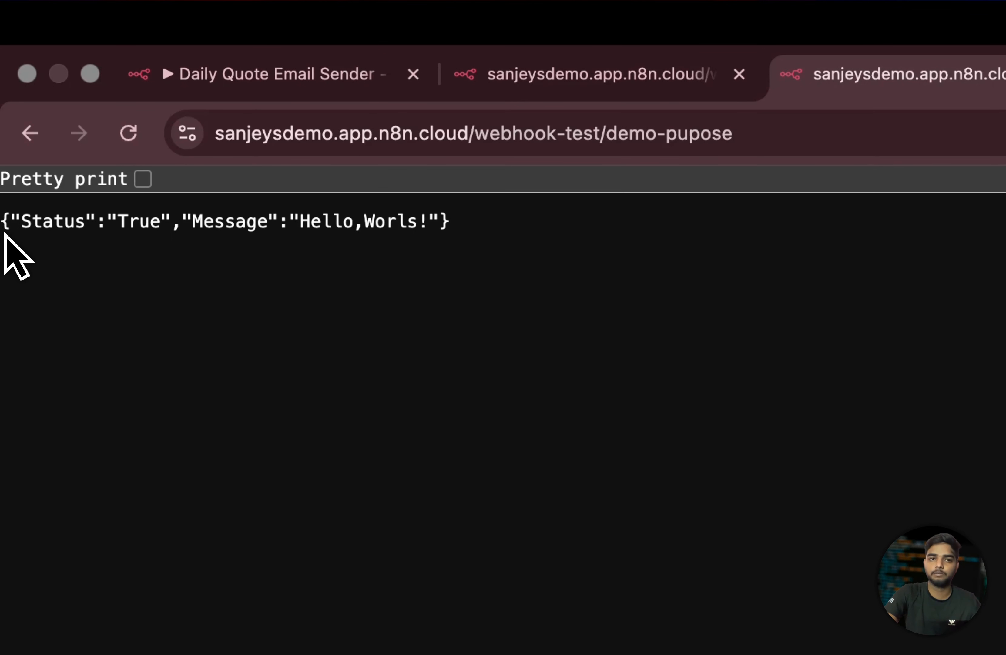
left_click_drag(5, 223, 447, 235)
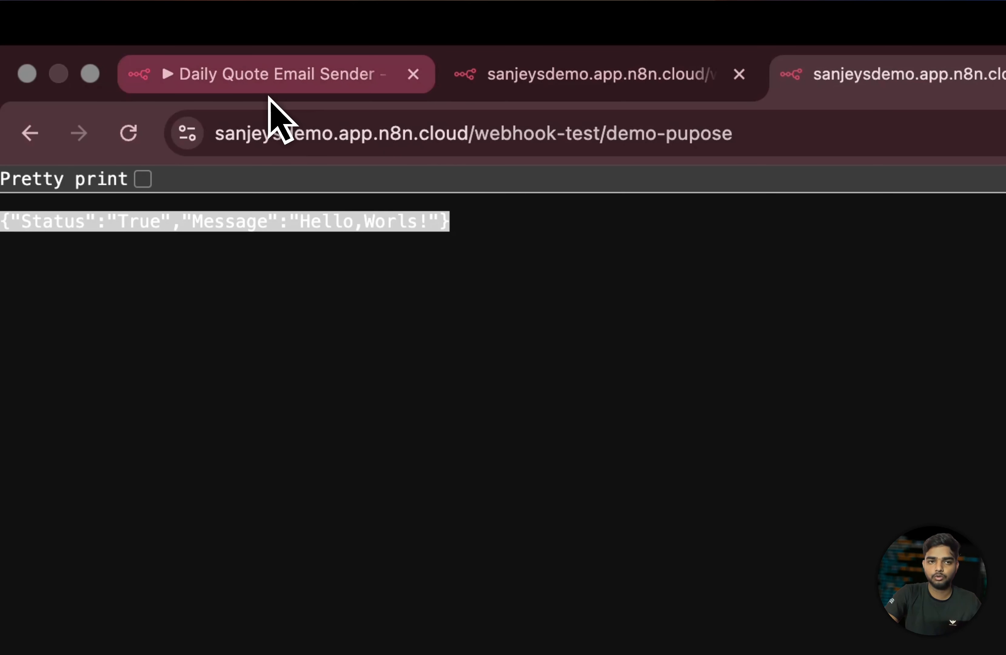
left_click(278, 86)
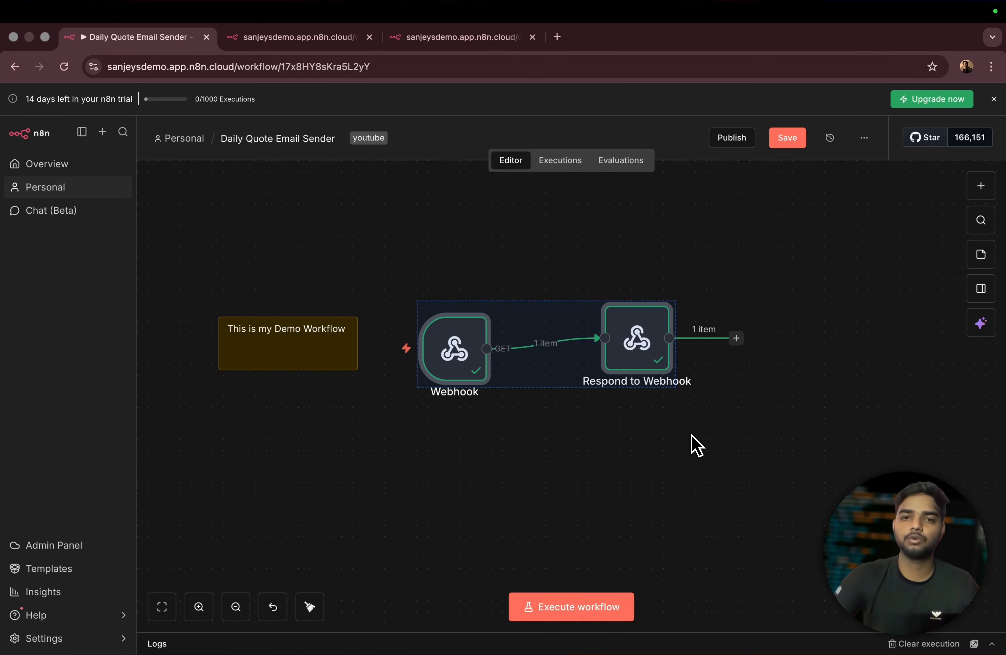
left_click(485, 44)
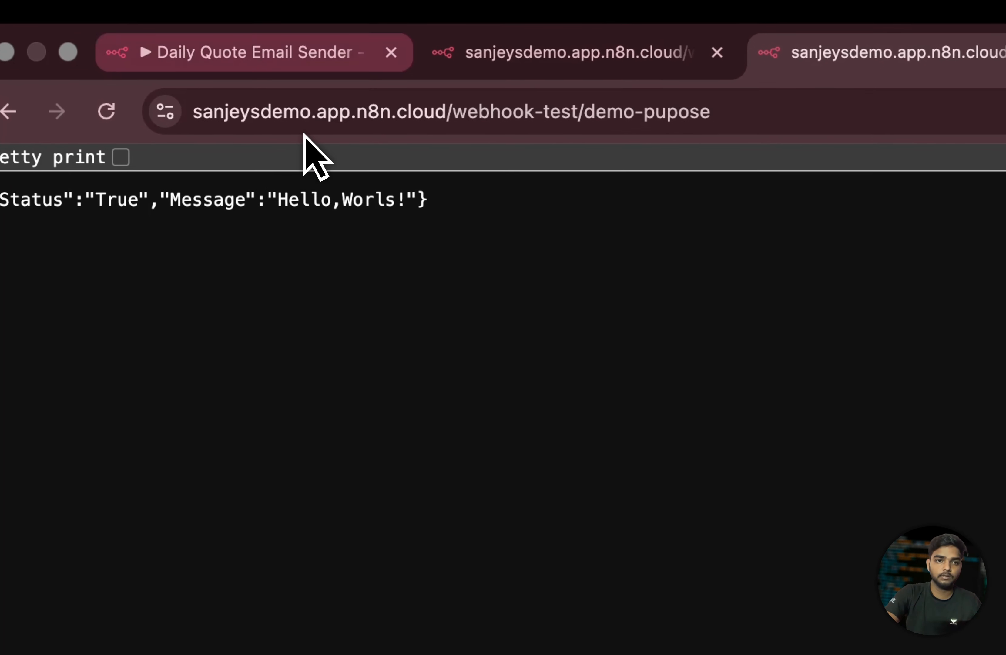
left_click(207, 45)
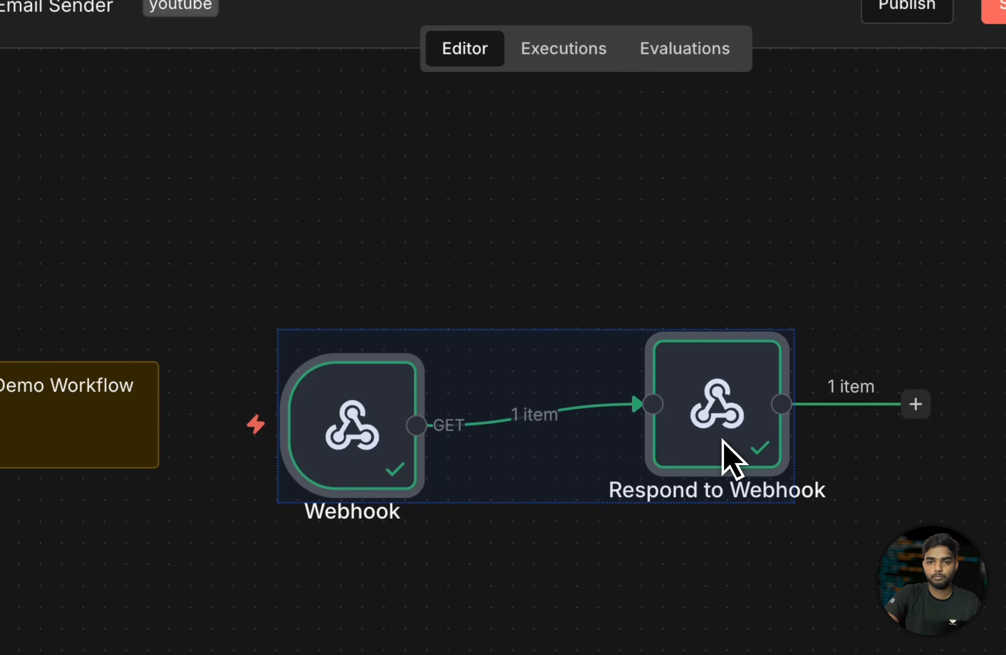
left_click(761, 307)
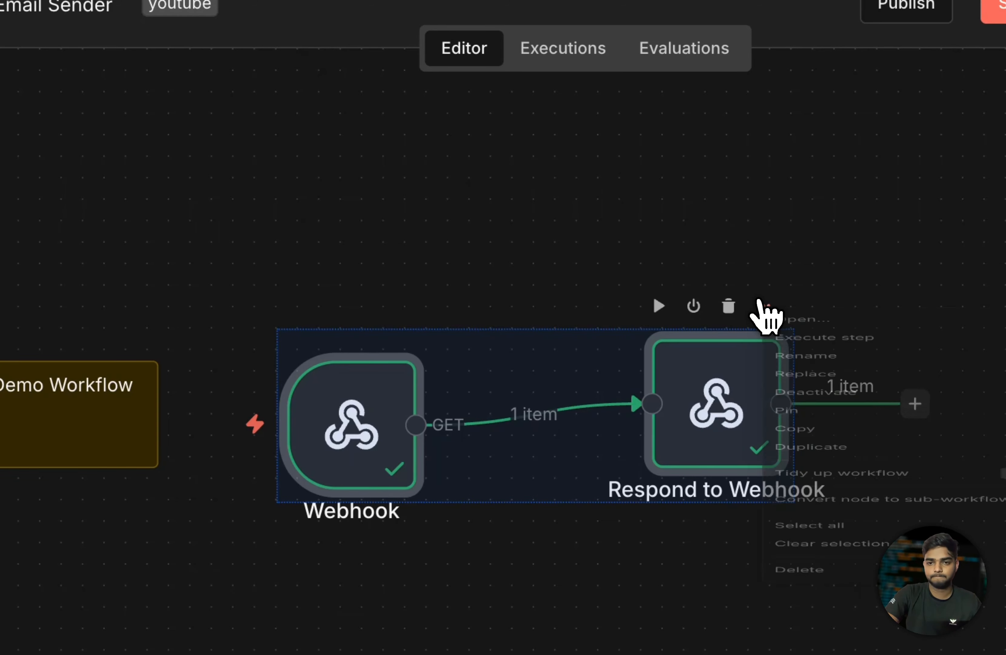
left_click(821, 289)
scroll(890, 241, "up", 5)
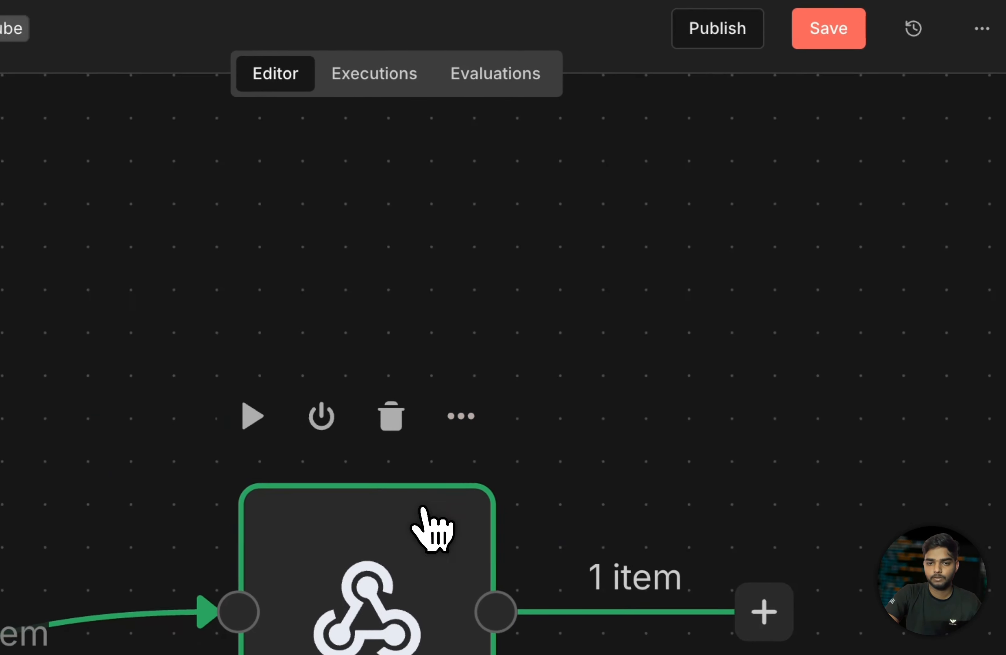
double_click(366, 604)
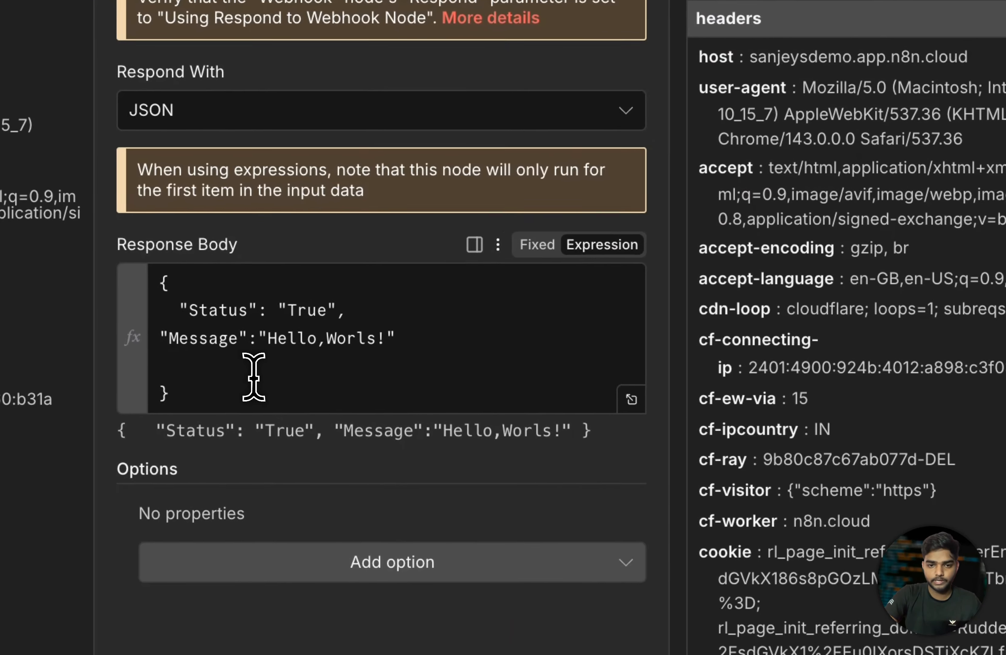
left_click_drag(253, 376, 253, 339)
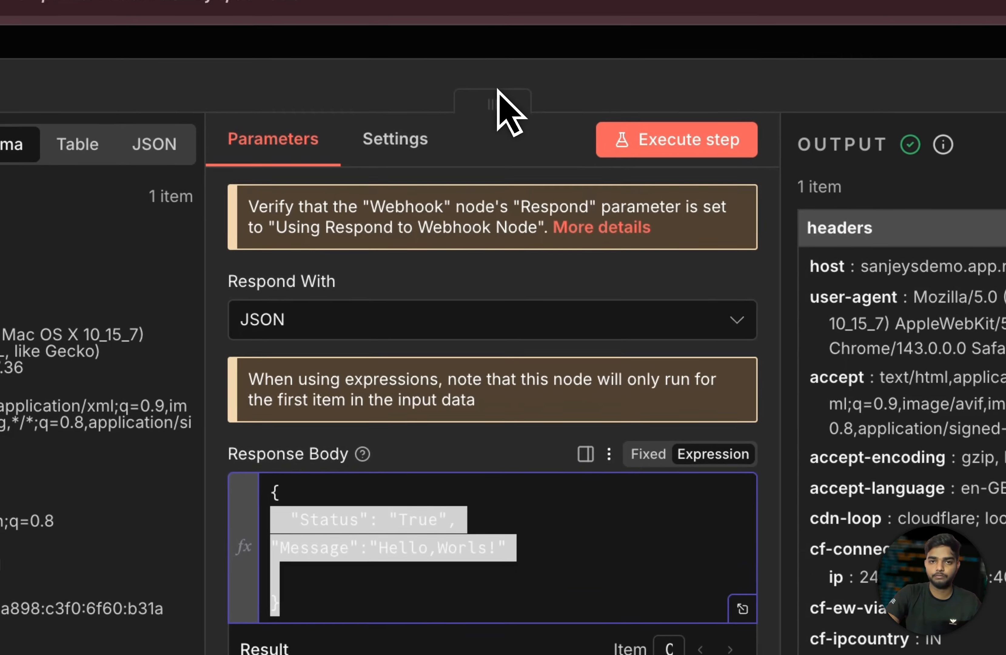
left_click(505, 112)
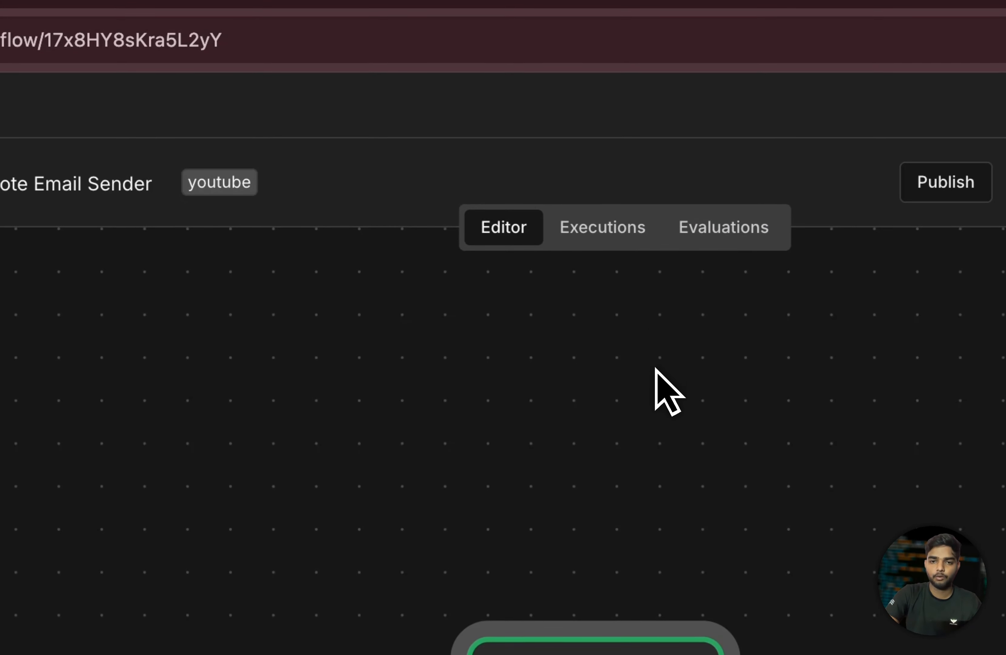
scroll(655, 392, "down", 5)
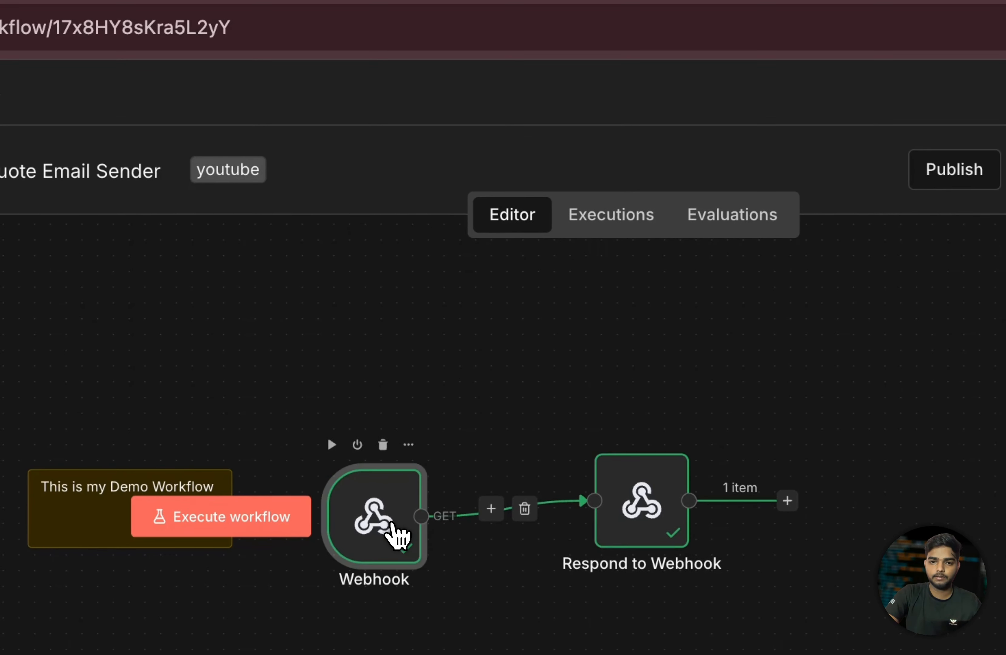
double_click(386, 531)
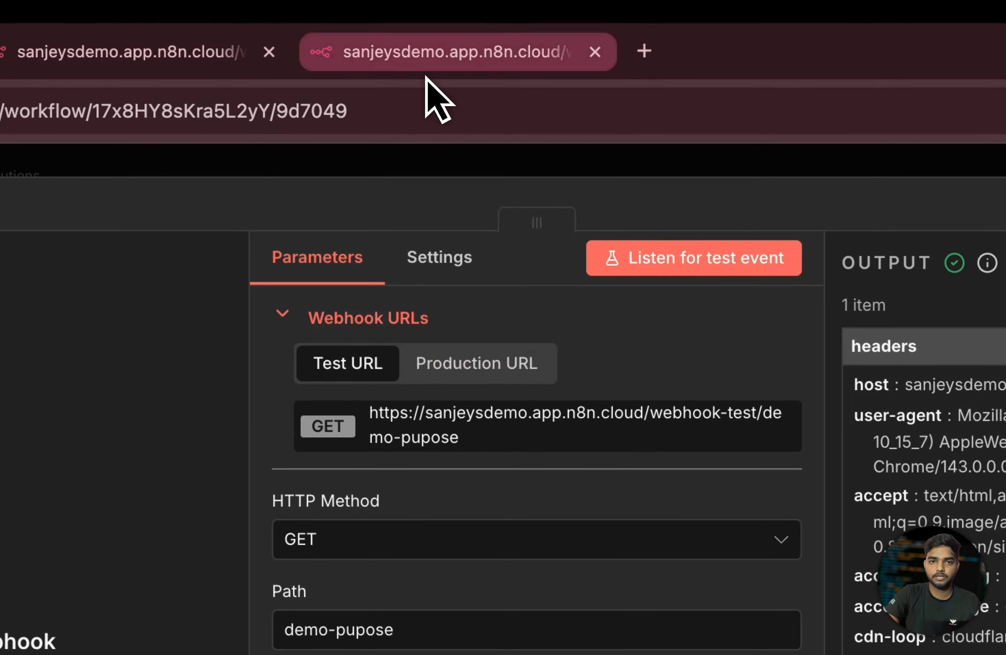
left_click(427, 68)
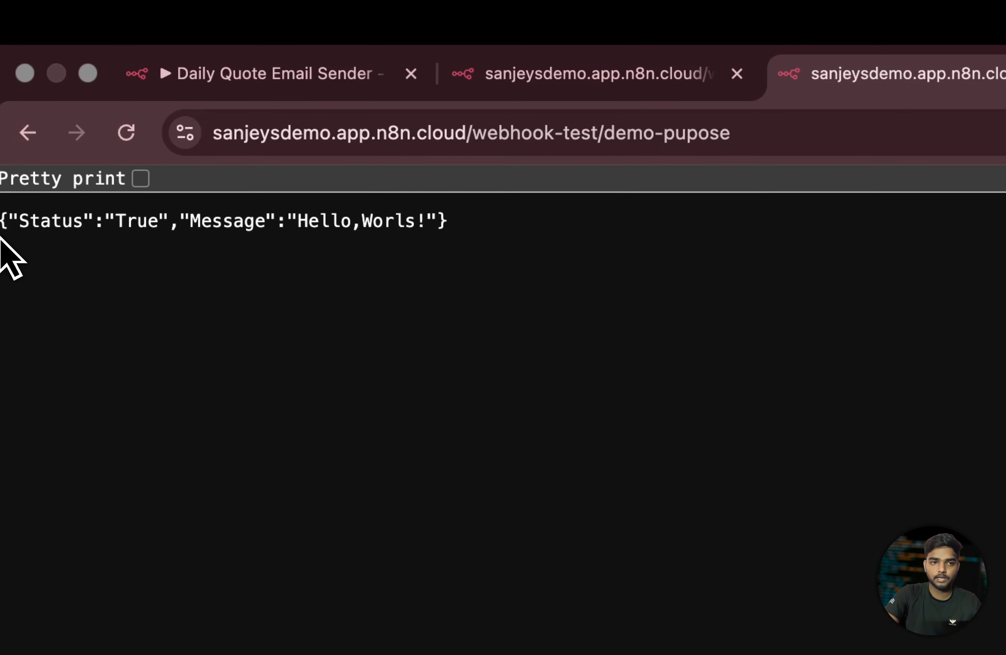
left_click_drag(434, 218, 290, 226)
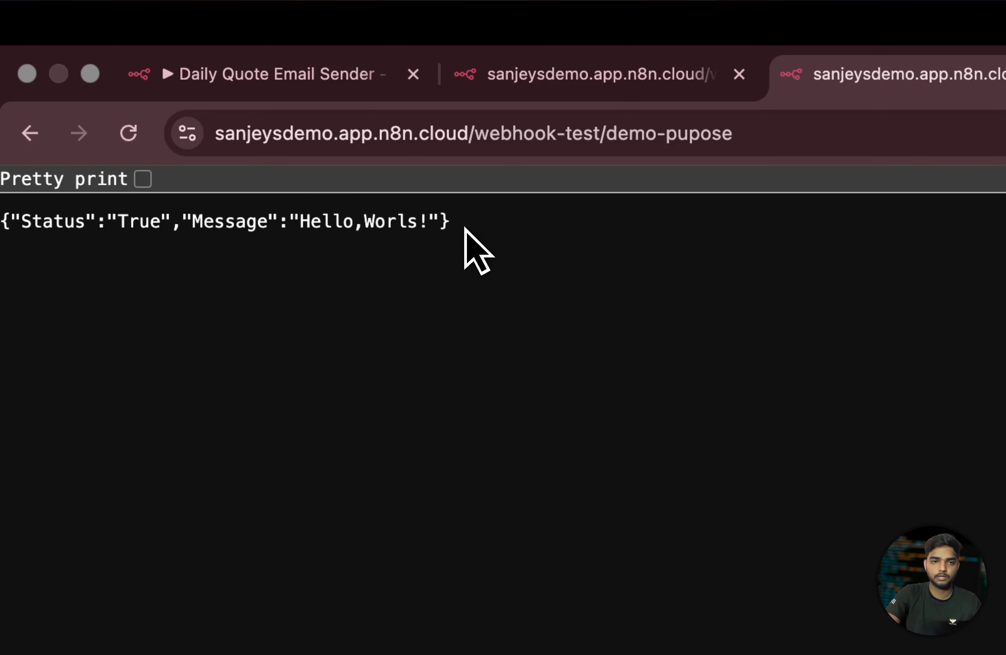
left_click(308, 83)
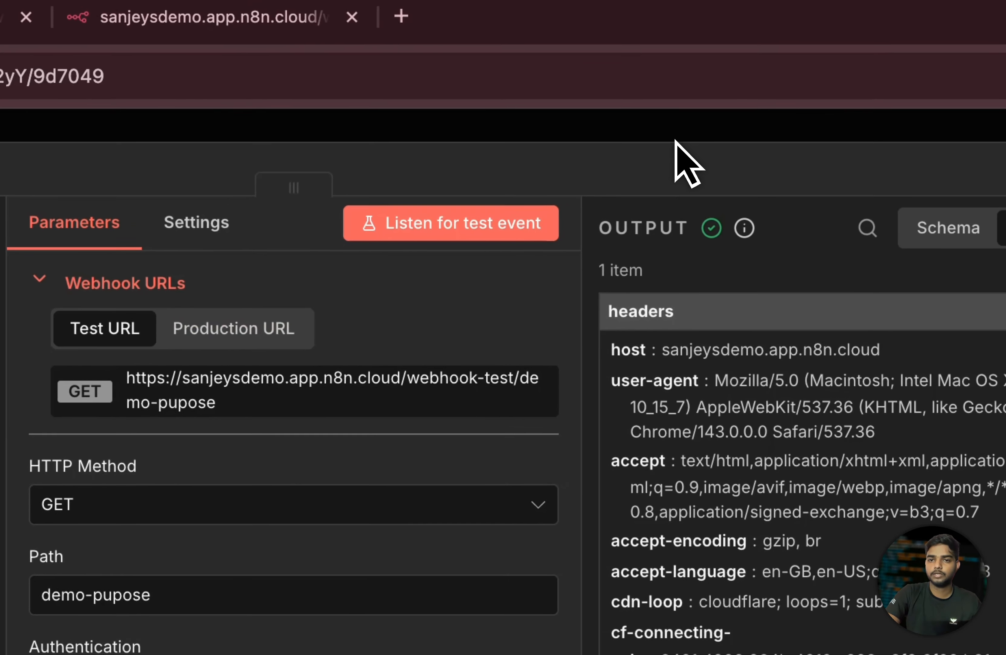
left_click(675, 141)
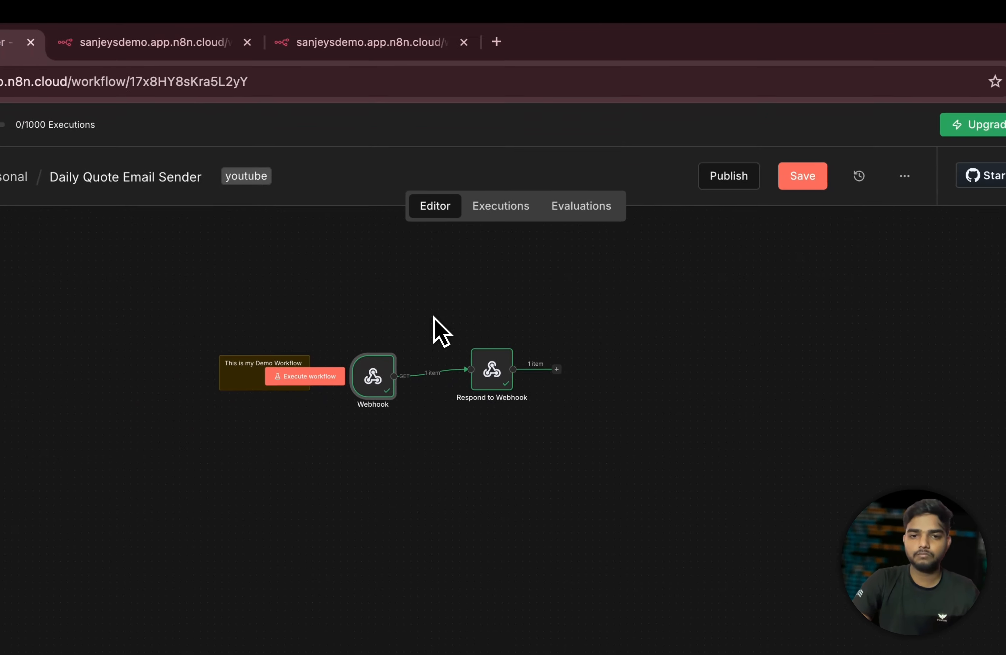
scroll(509, 244, "up", 3)
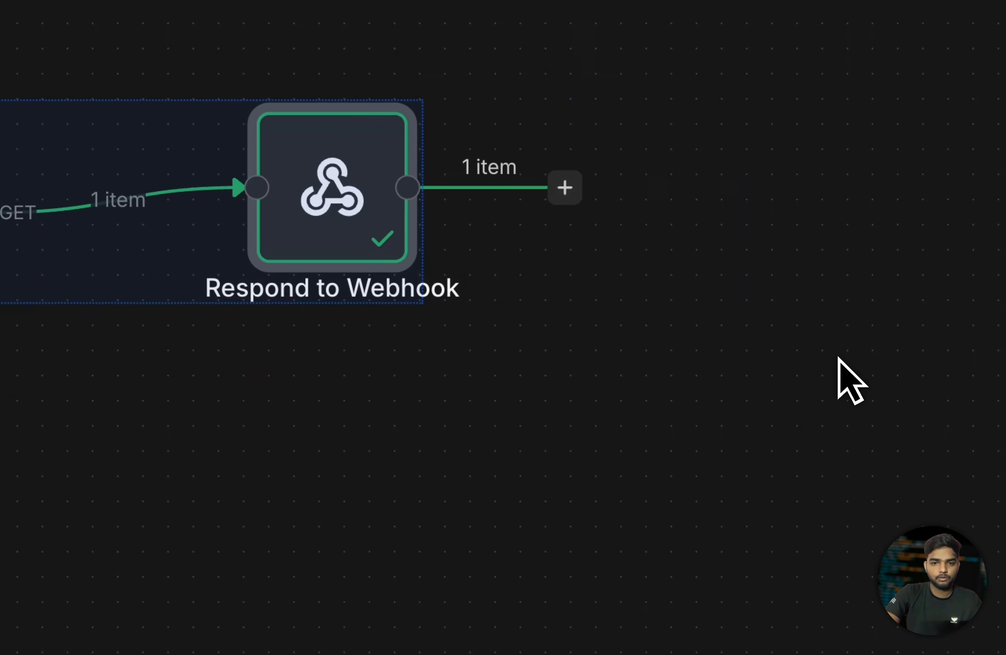
- After the successful run, deselect, then box-select the Webhook and Respond to Webhook nodes
left_click(163, 18)
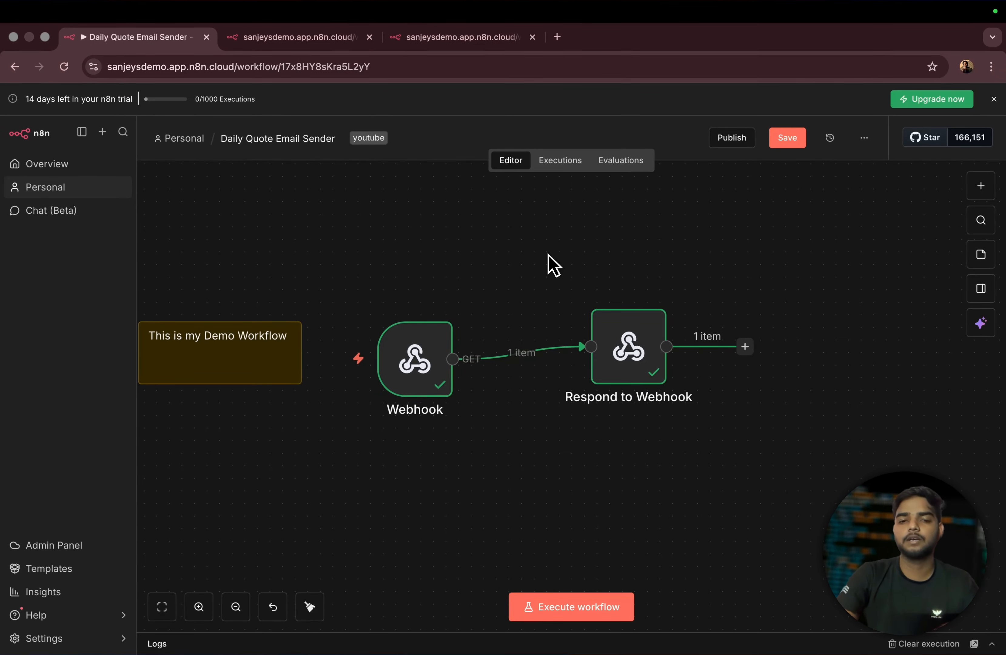
mouse_move(420, 323)
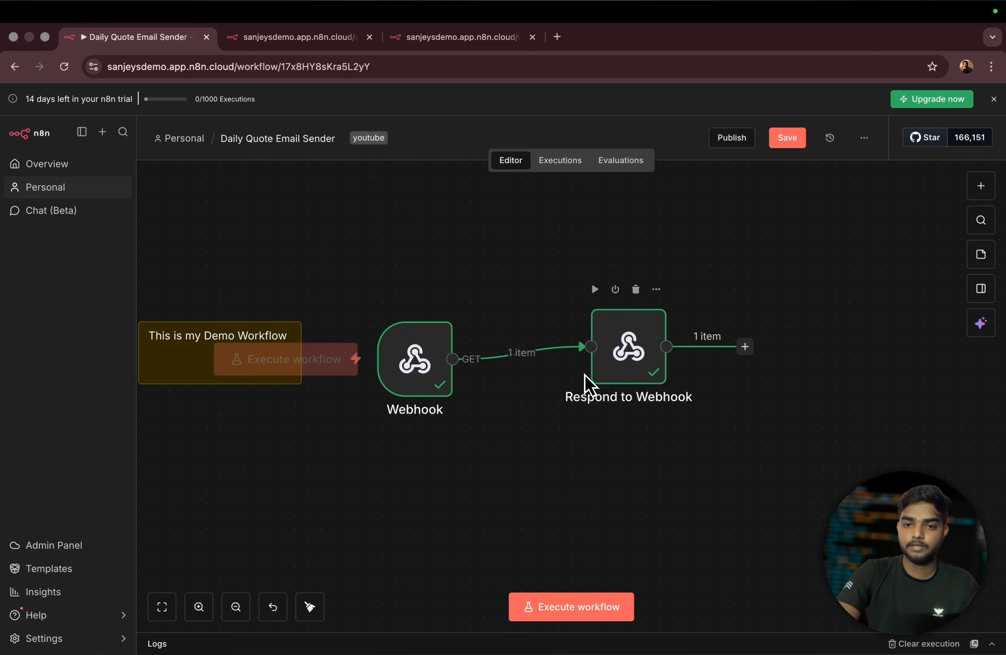
mouse_move(491, 372)
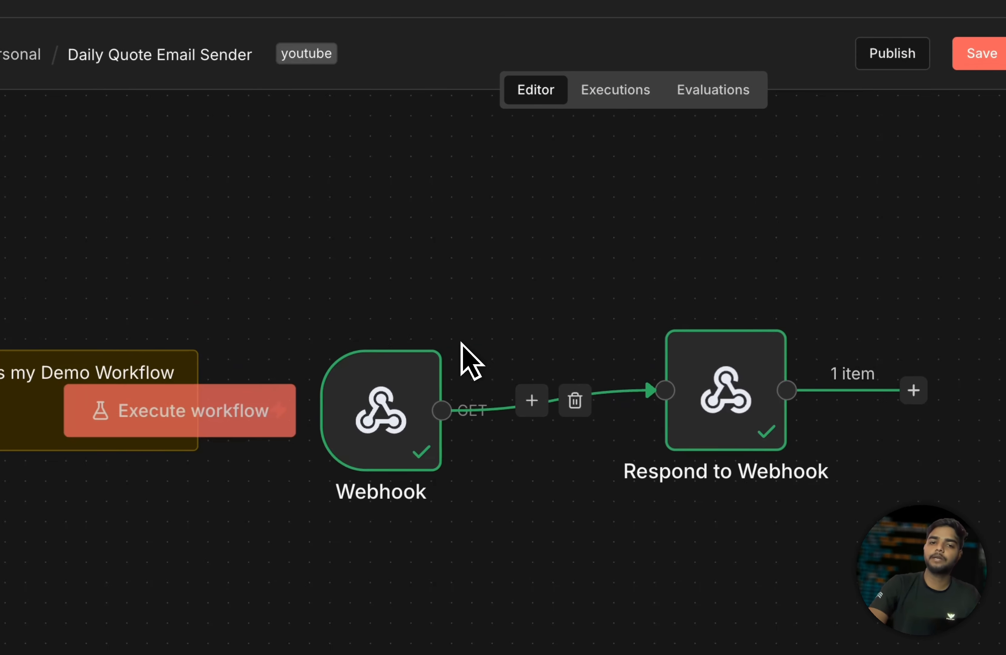
left_click_drag(356, 268, 758, 423)
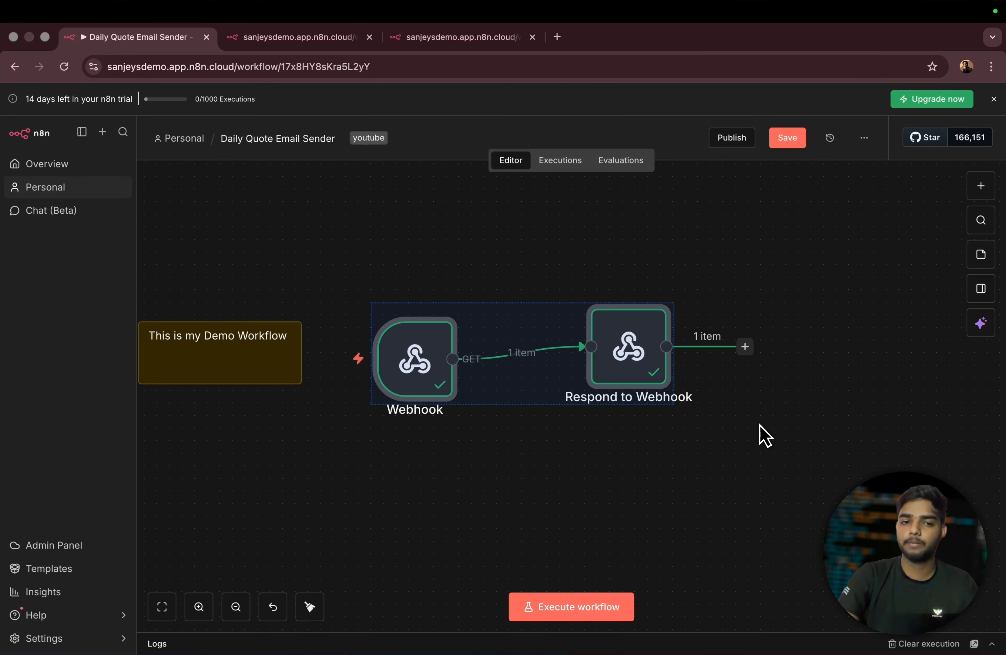
scroll(759, 424, "up", 5)
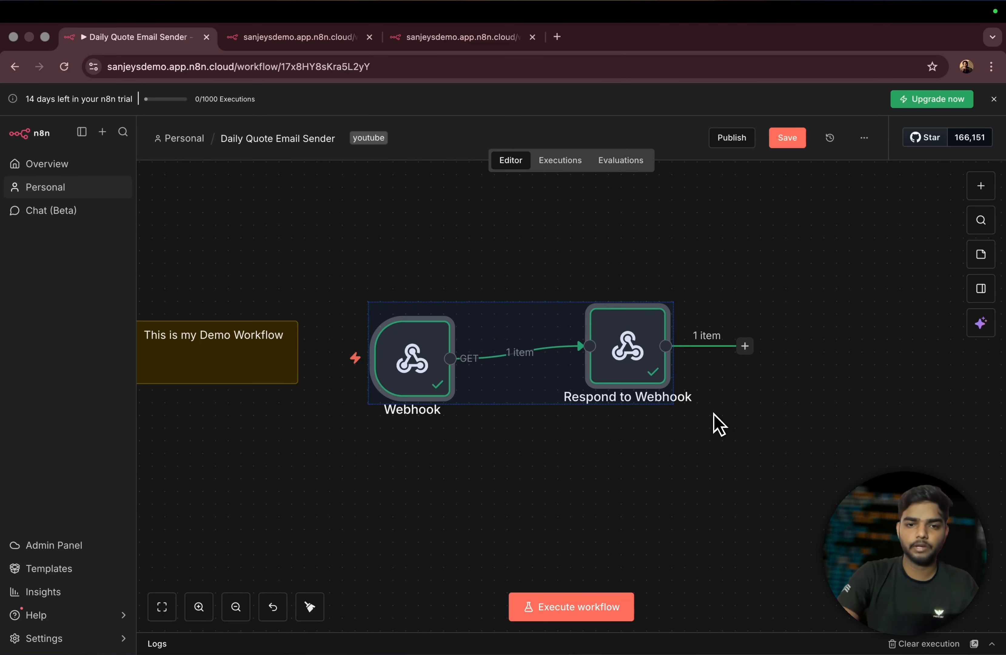
- Set the Webhook node's Respond mode to Immediately and run the Webhook step
left_click(472, 247)
double_click(595, 393)
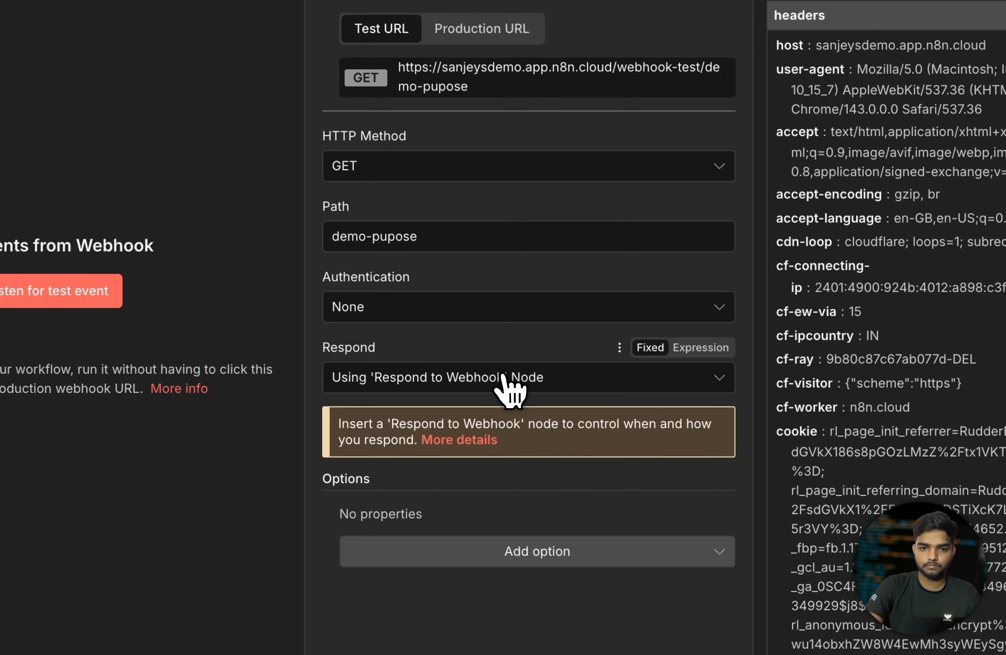
left_click(489, 415)
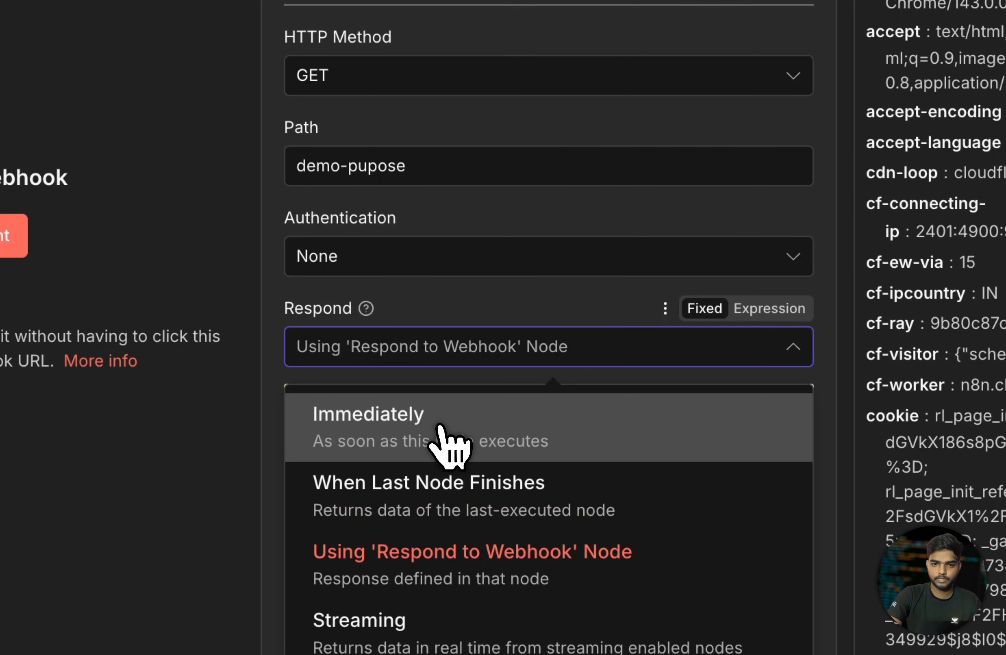
left_click(455, 430)
left_click(572, 128)
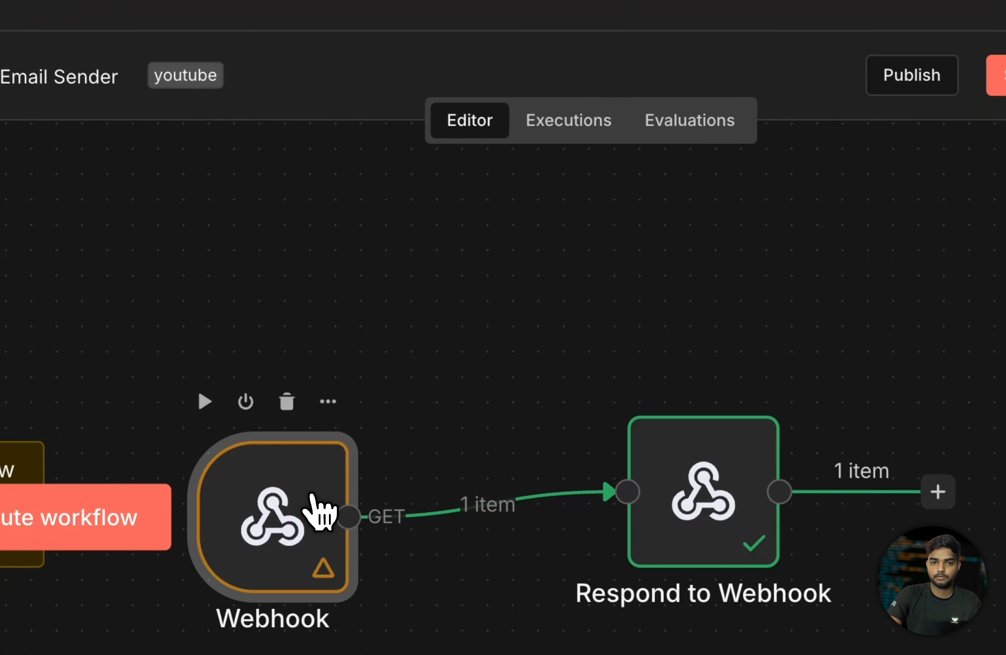
left_click(203, 401)
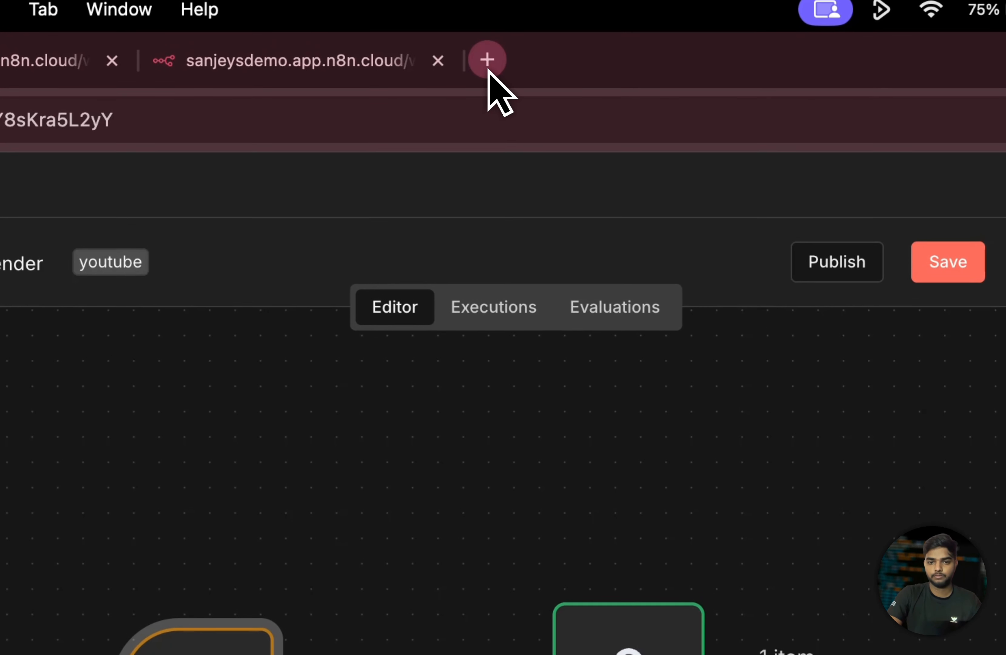
- Load the webhook test URL in a new tab, which now returns the unused Respond to Webhook error
left_click(487, 58)
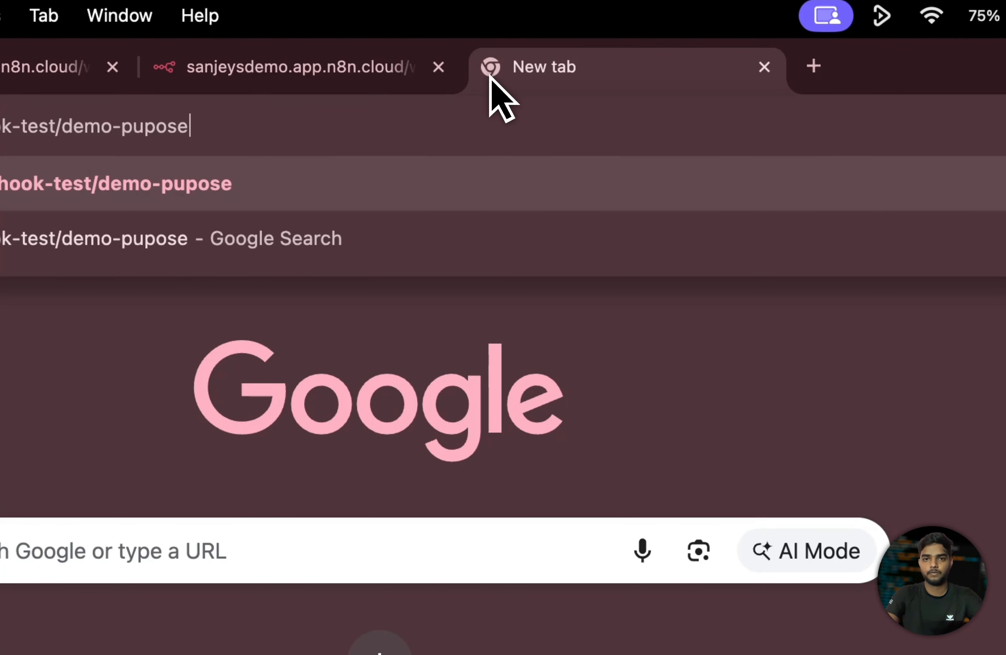
key("Return")
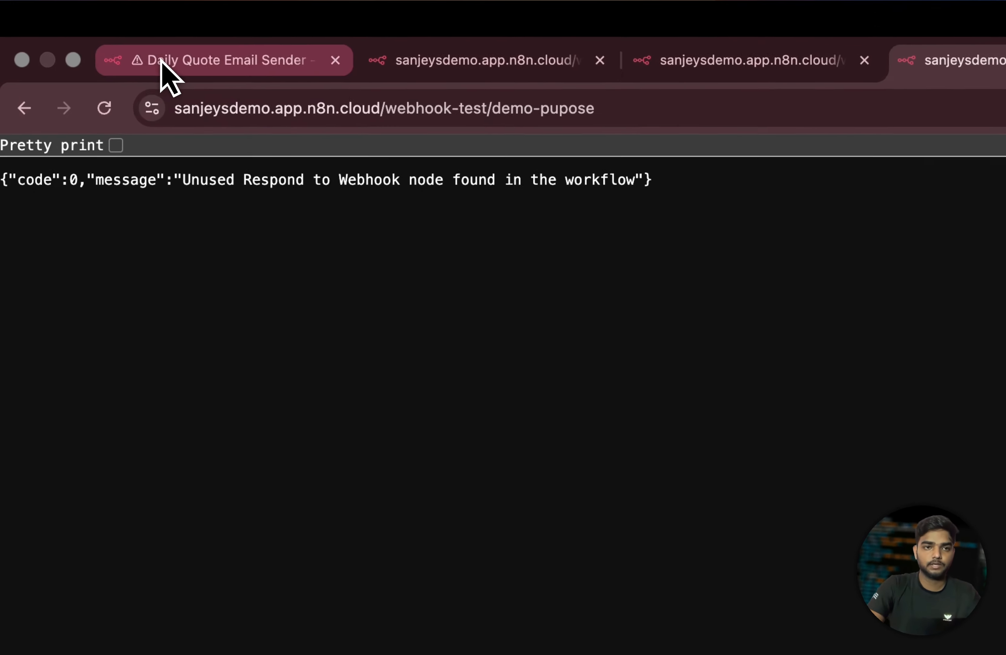
left_click(110, 40)
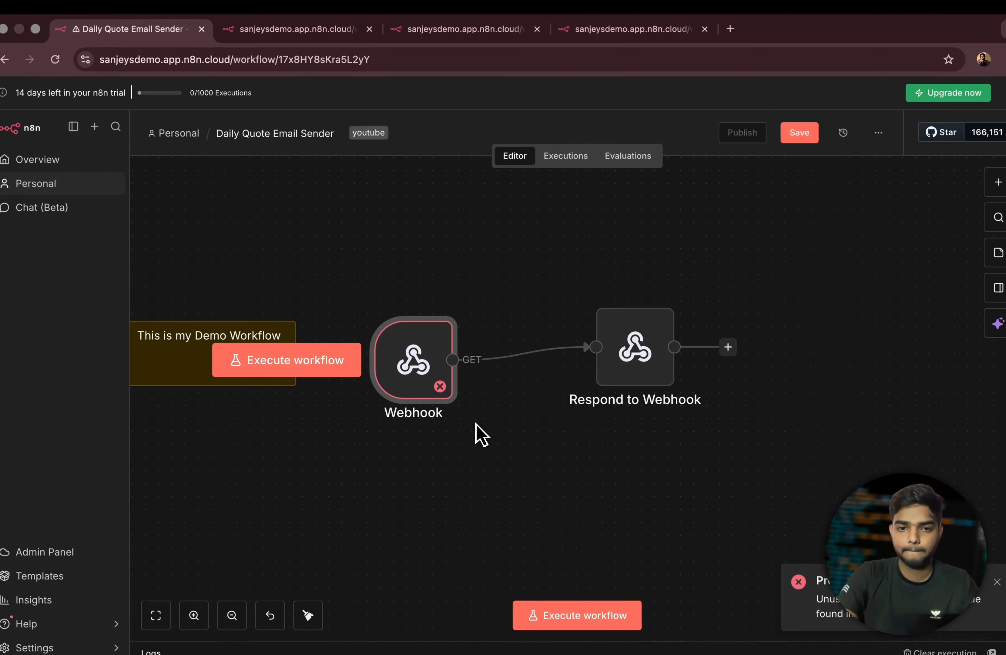
mouse_move(469, 434)
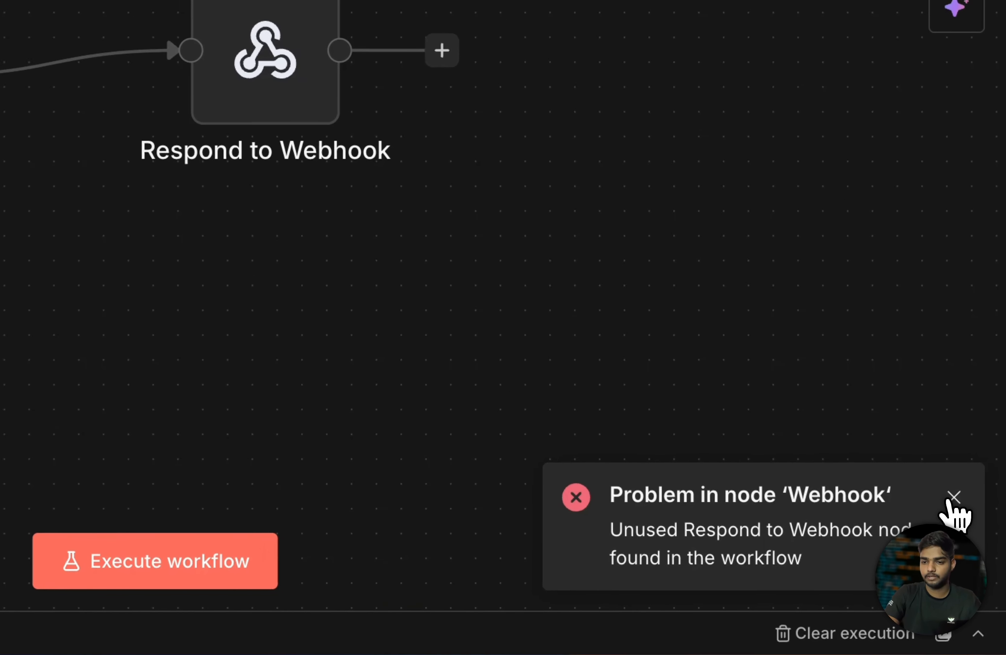
left_click(974, 576)
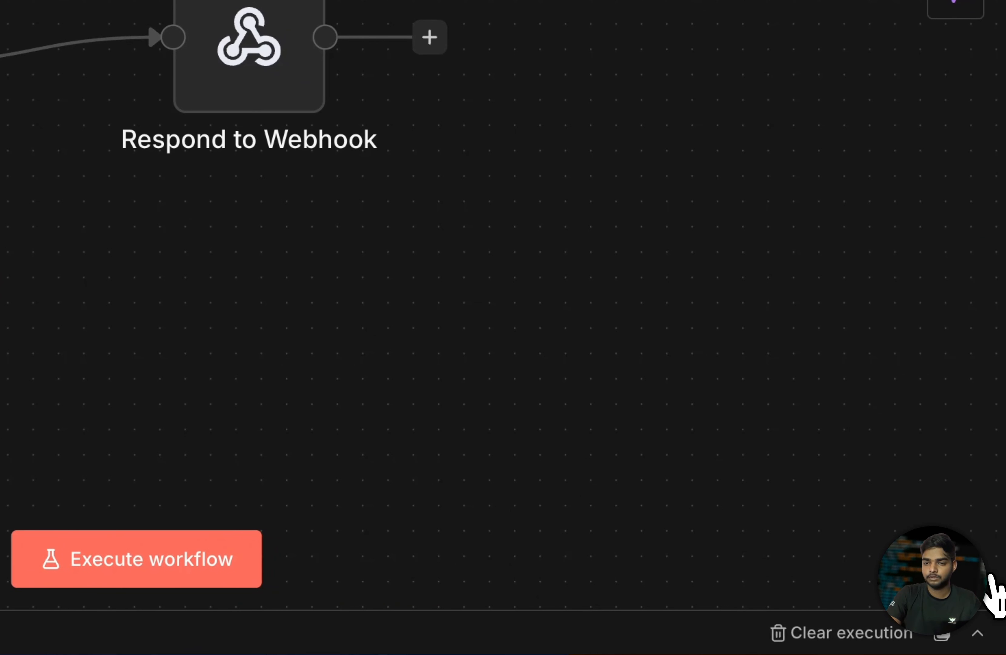
left_click(977, 638)
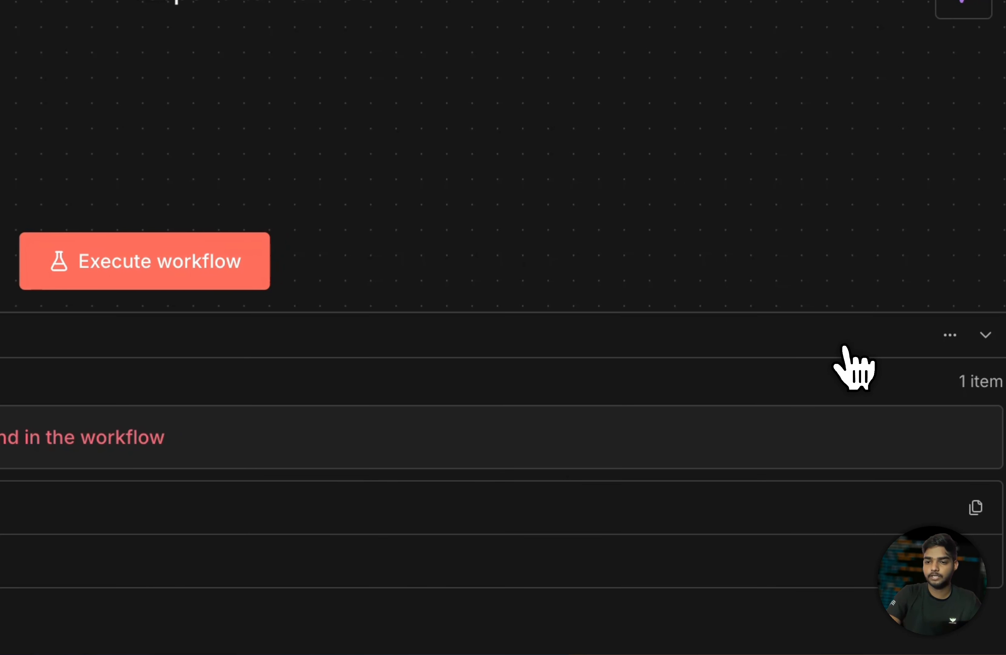
left_click(982, 335)
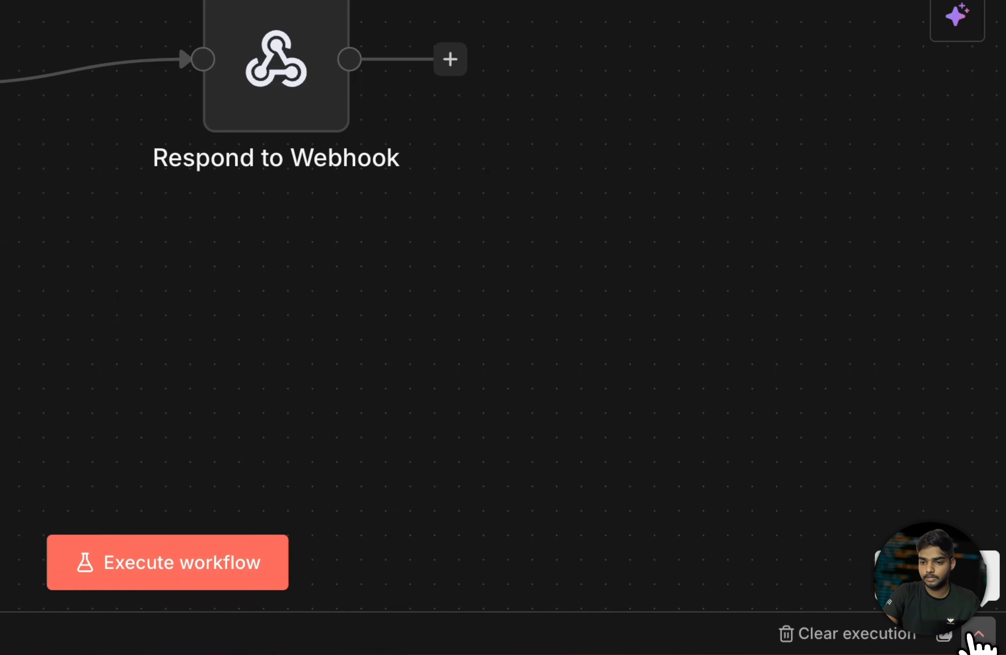
left_click(991, 643)
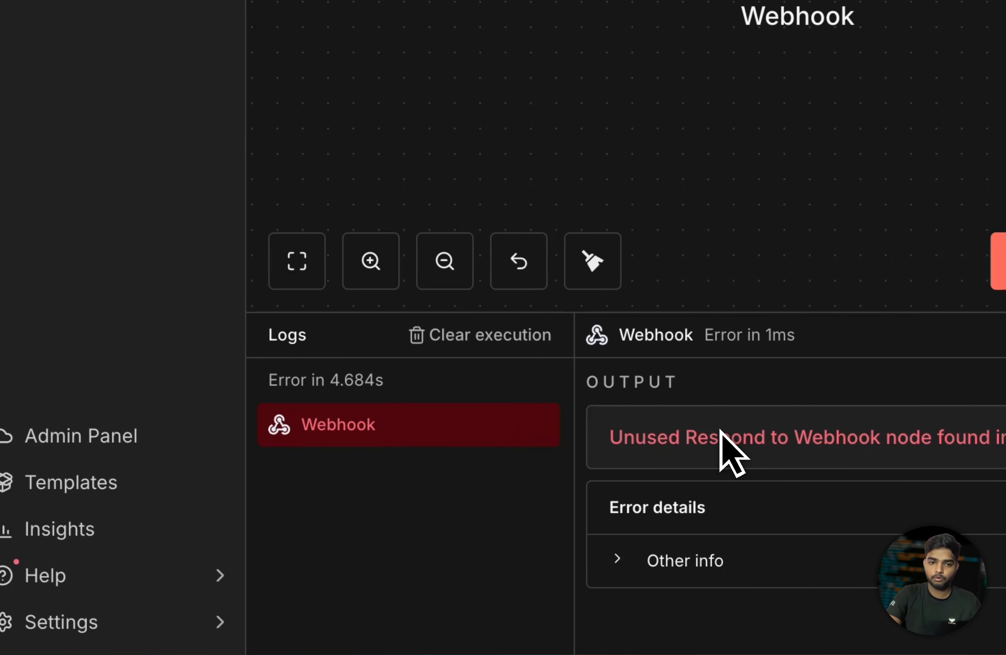
left_click(297, 340)
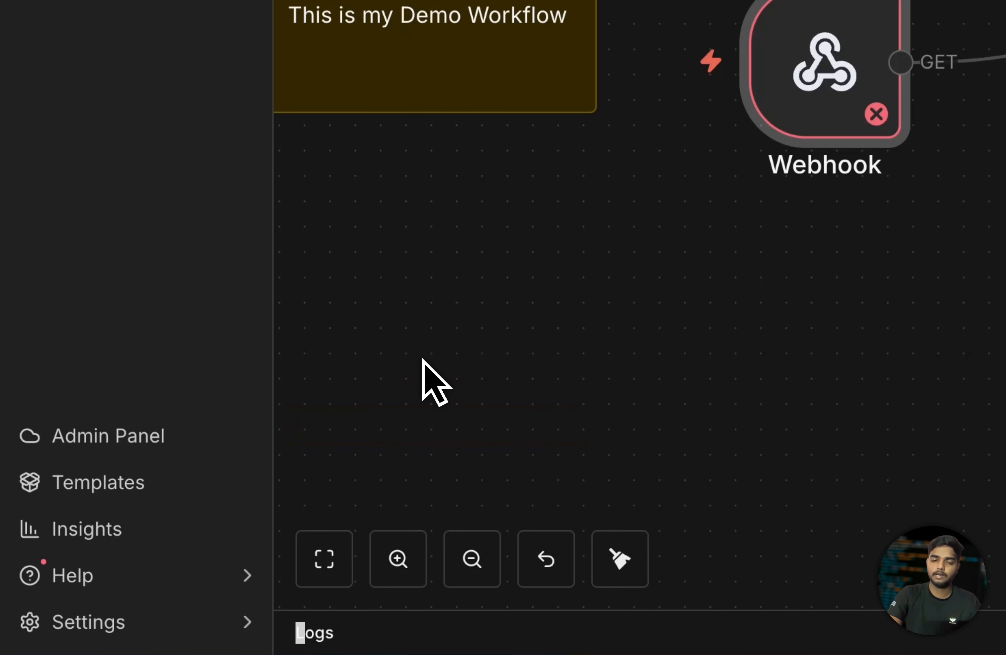
left_click(987, 633)
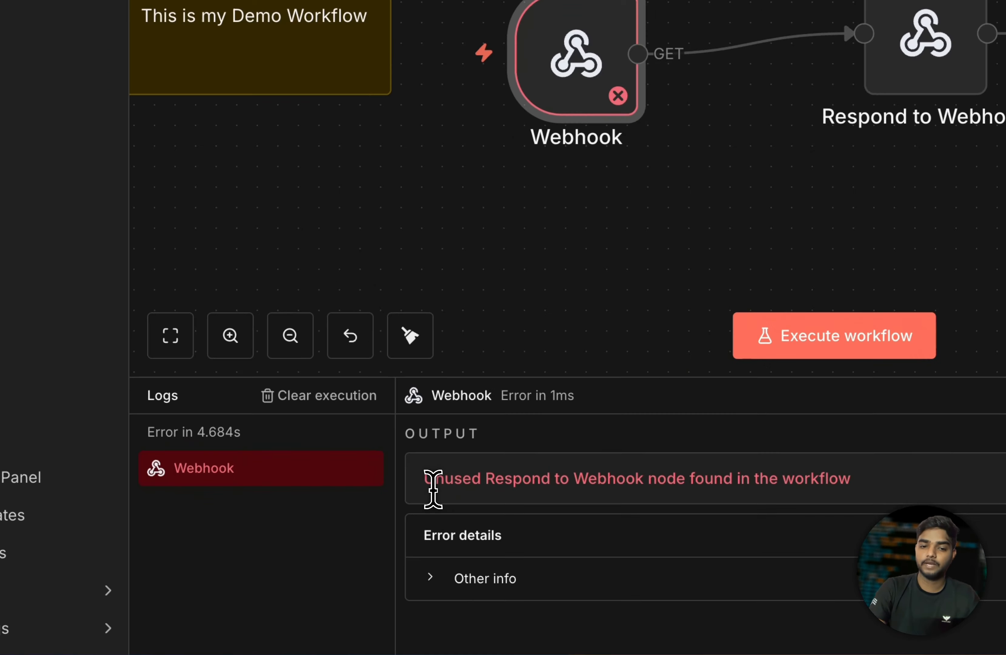
left_click_drag(319, 548, 560, 564)
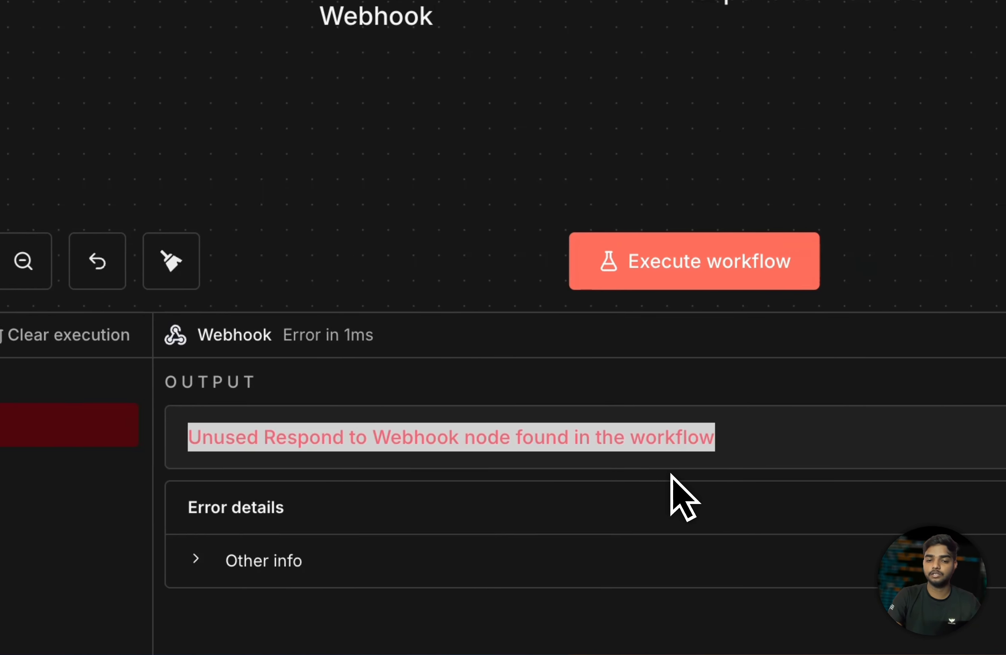
left_click(552, 565)
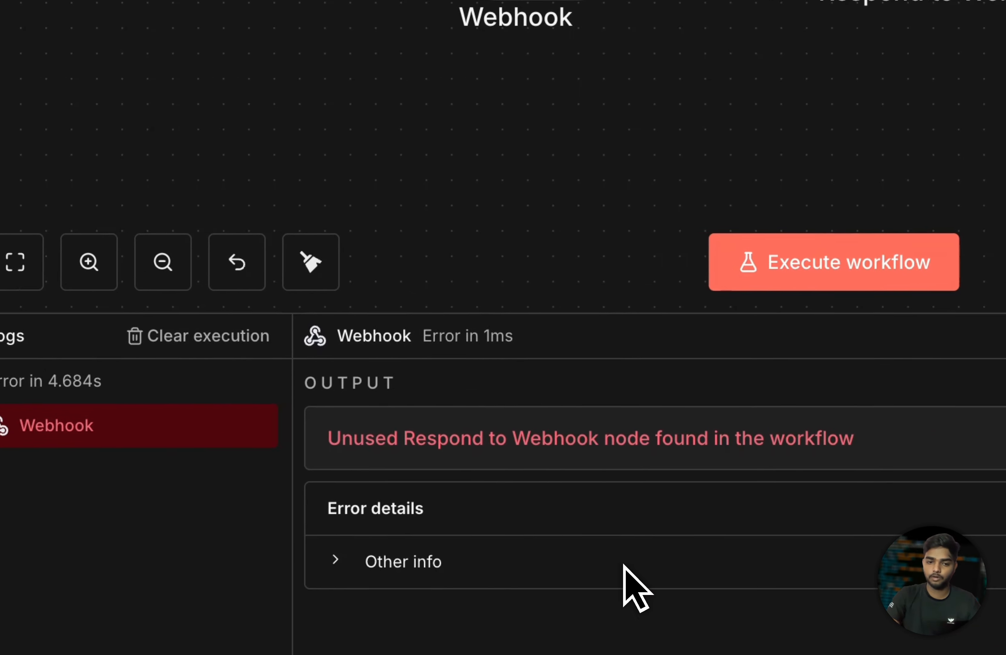
left_click(356, 561)
scroll(571, 561, "down", 5)
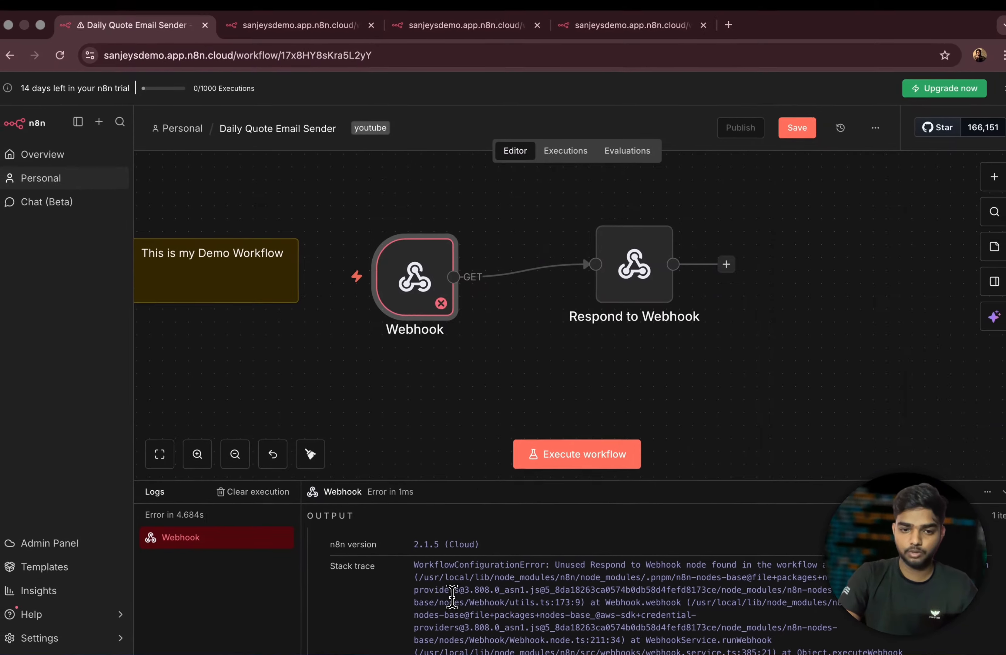
scroll(448, 598, "up", 3)
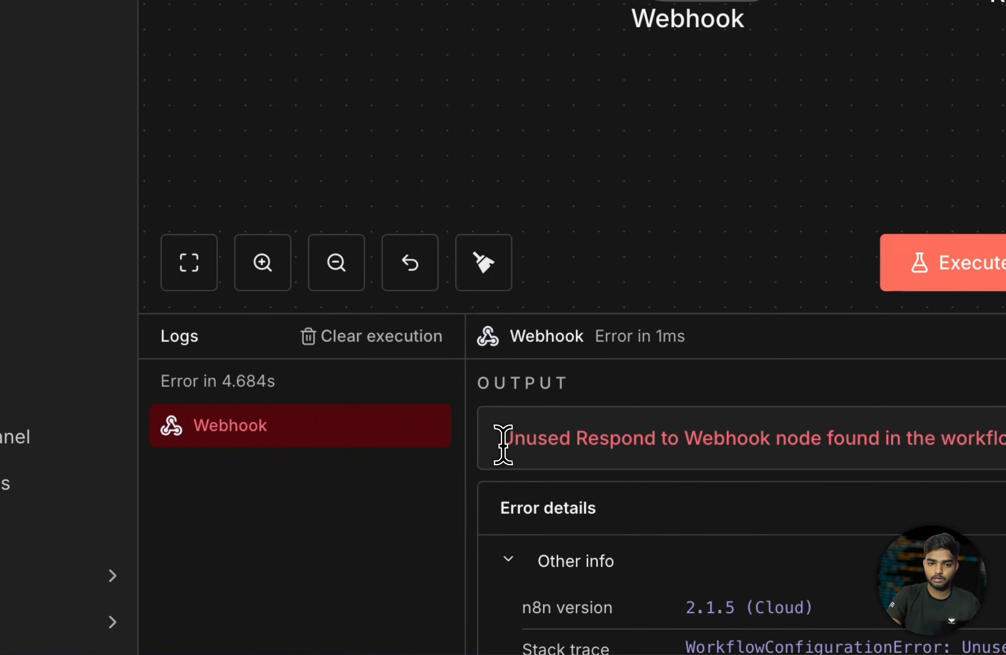
left_click_drag(319, 548, 665, 556)
left_click(661, 555)
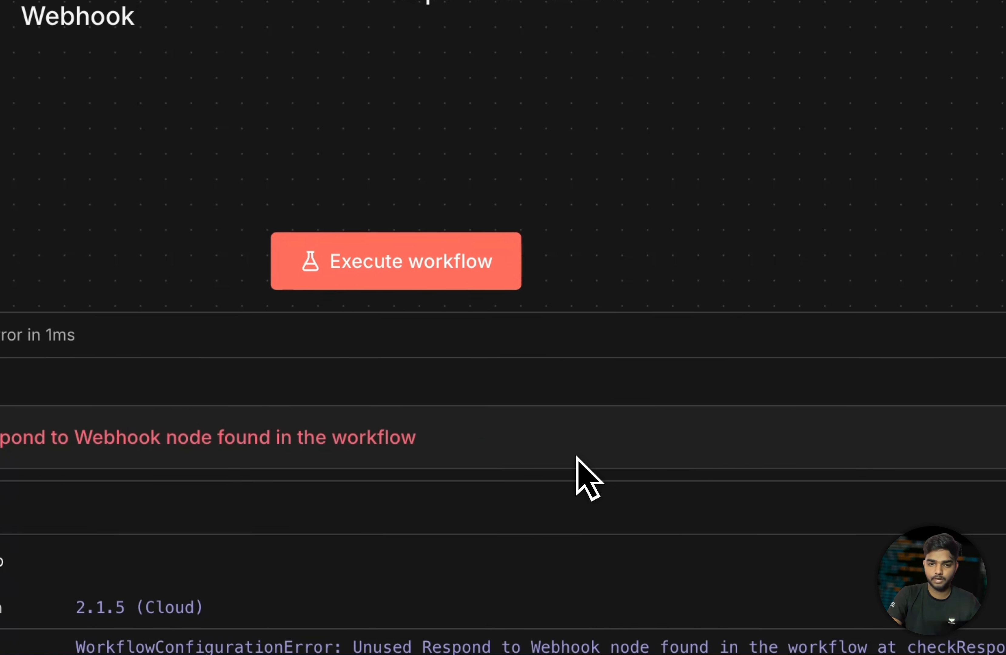
left_click_drag(351, 445, 359, 448)
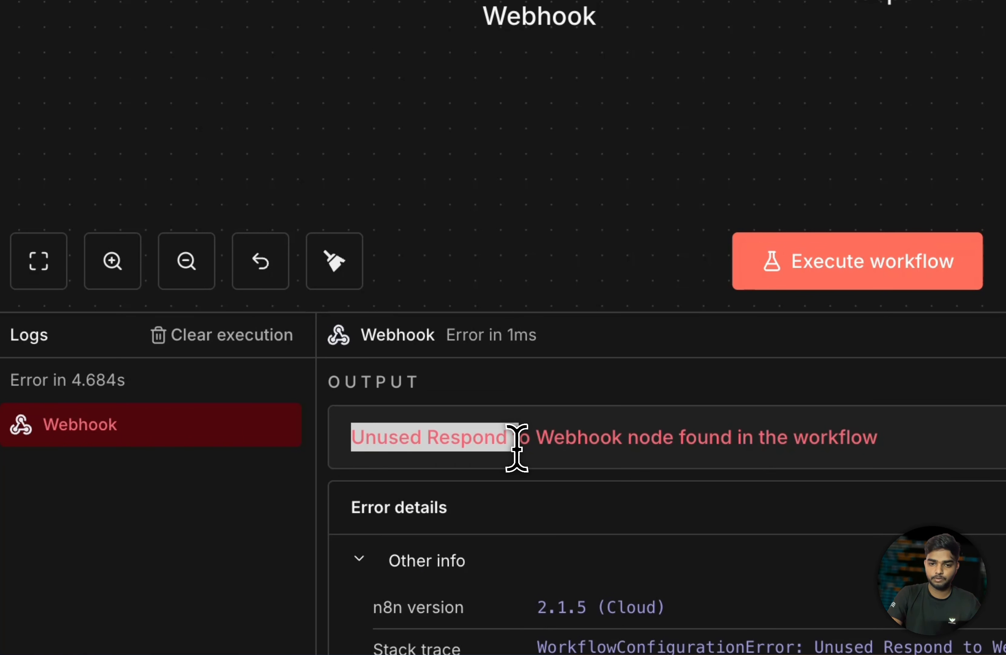
left_click(714, 470)
left_click_drag(777, 438, 690, 440)
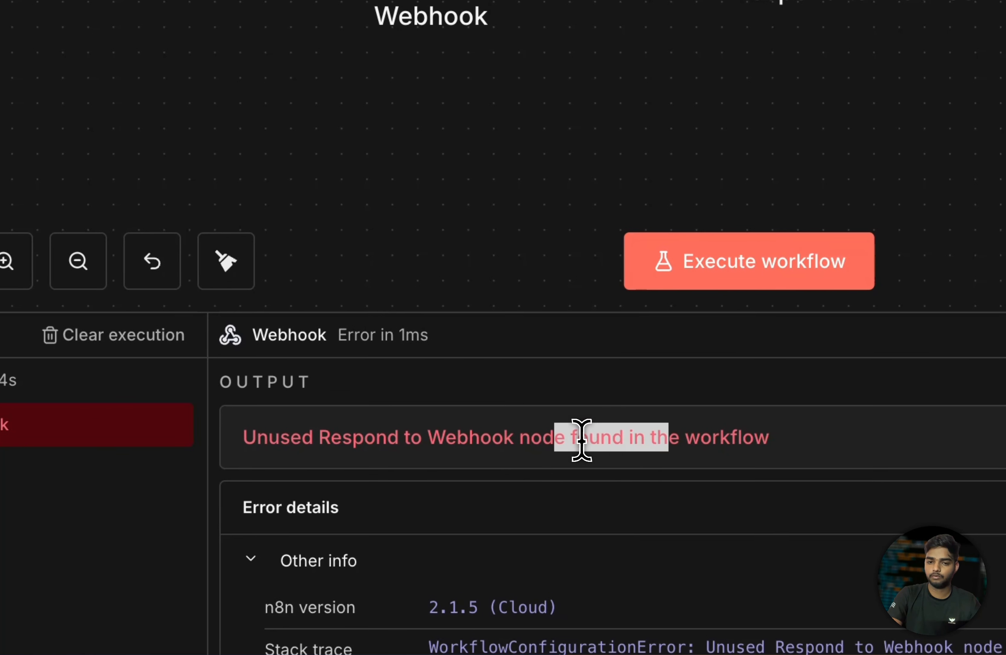
left_click_drag(581, 440, 769, 438)
left_click(980, 336)
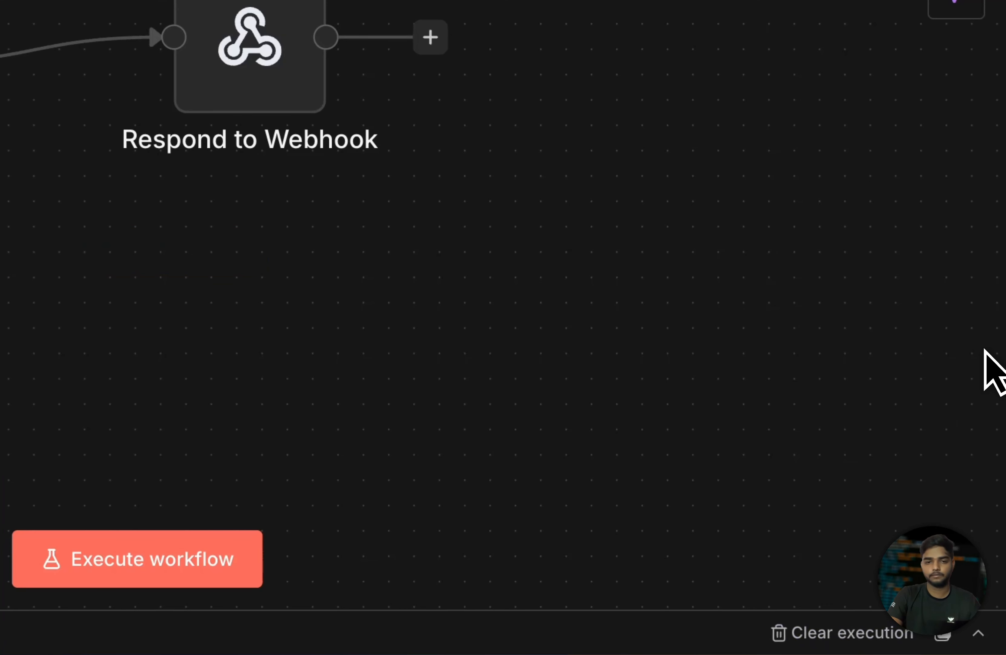
- Reopen the Webhook node to see Respond set to Immediately and the 'Unused Respond to Webhook node' error
double_click(366, 262)
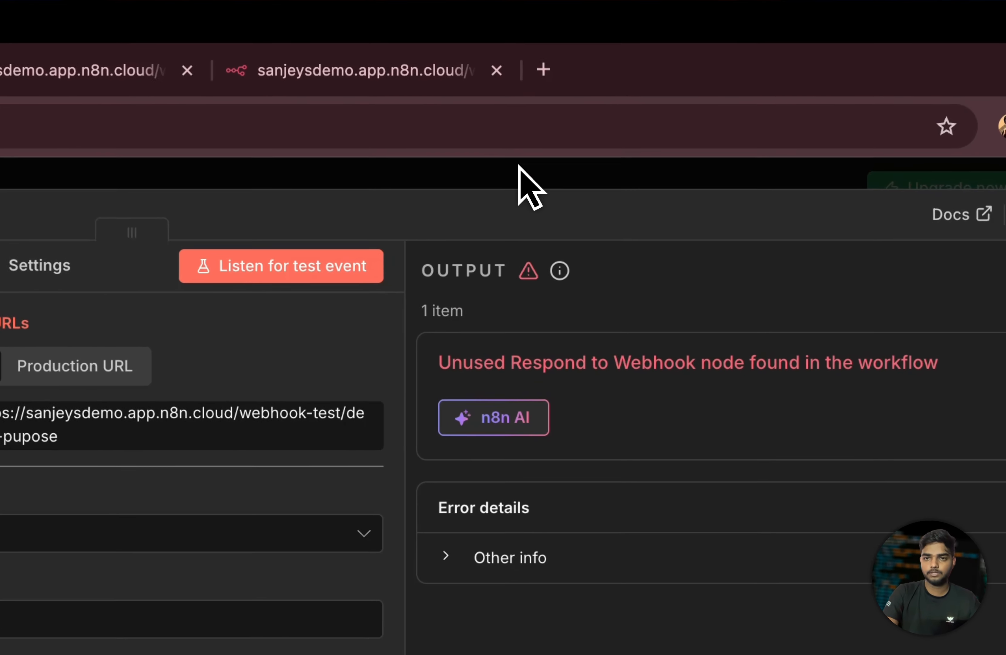
left_click(715, 98)
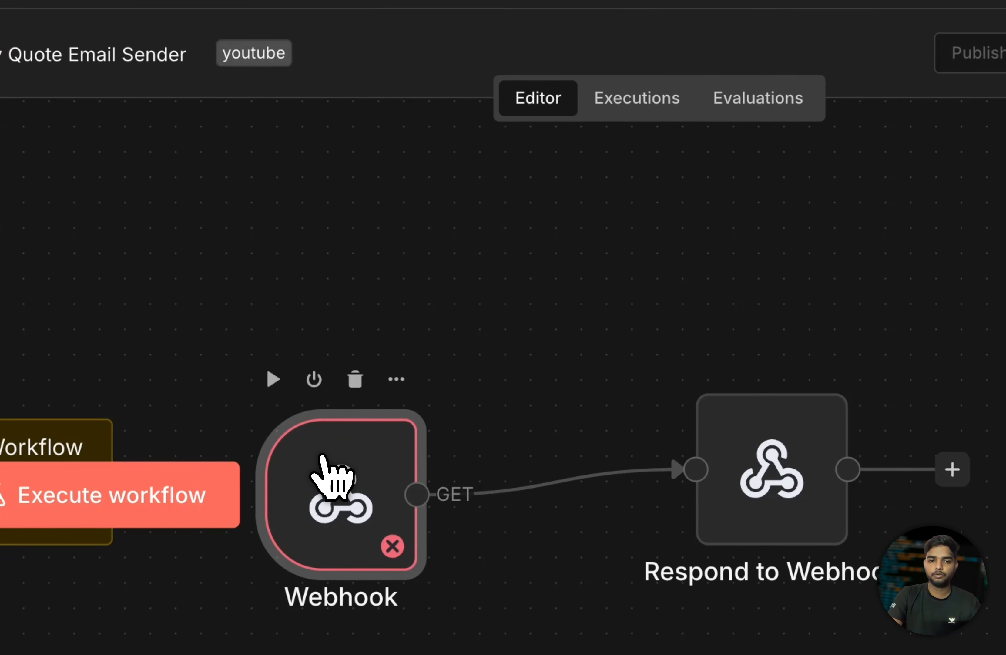
double_click(380, 463)
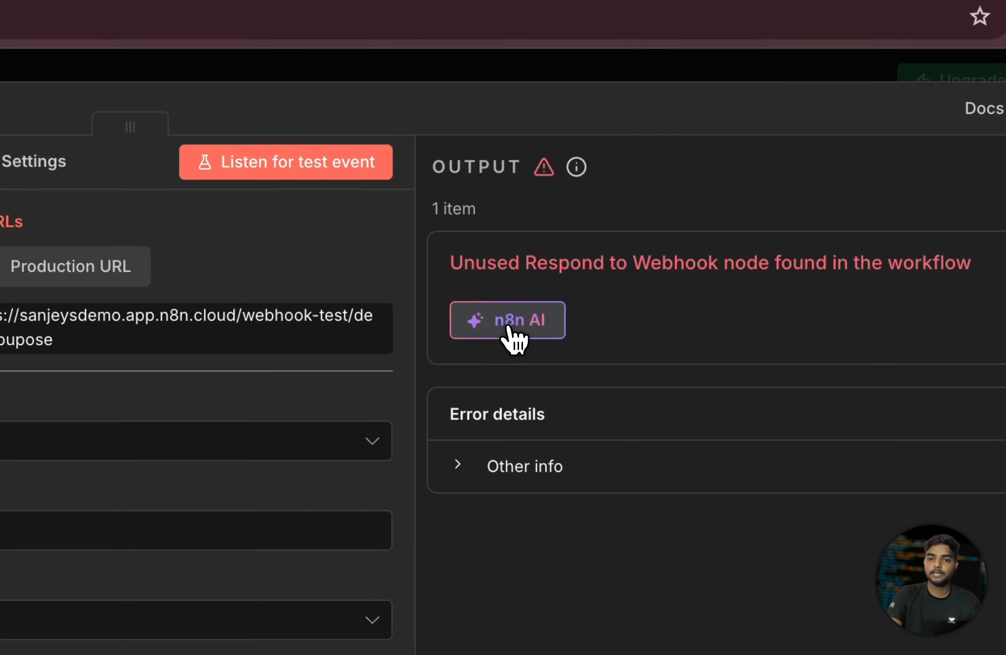
left_click(694, 225)
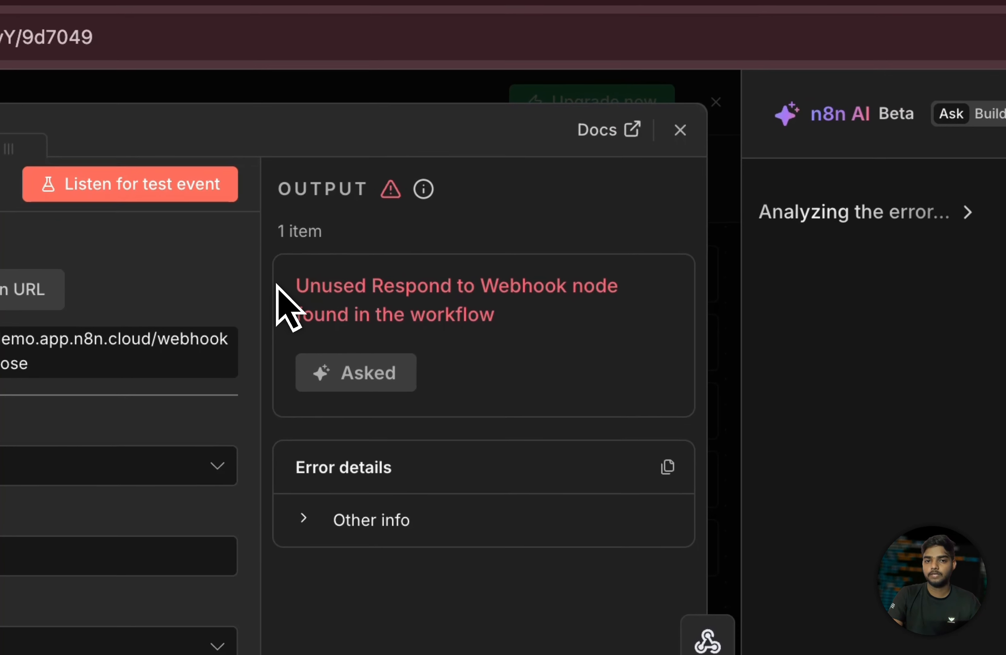
left_click_drag(138, 263, 373, 311)
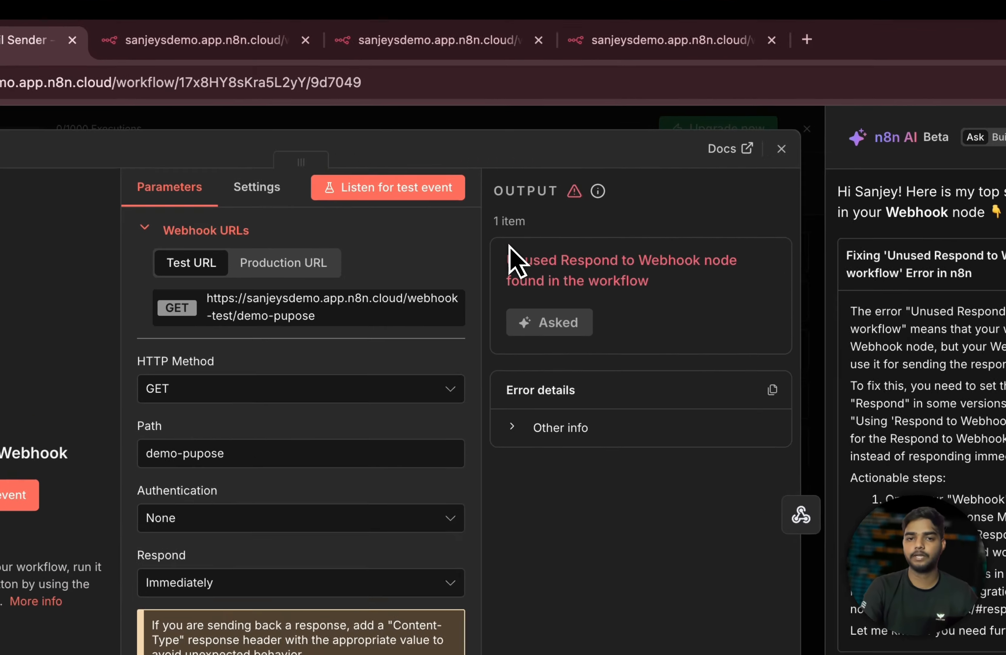
left_click_drag(510, 191, 609, 205)
left_click(888, 357)
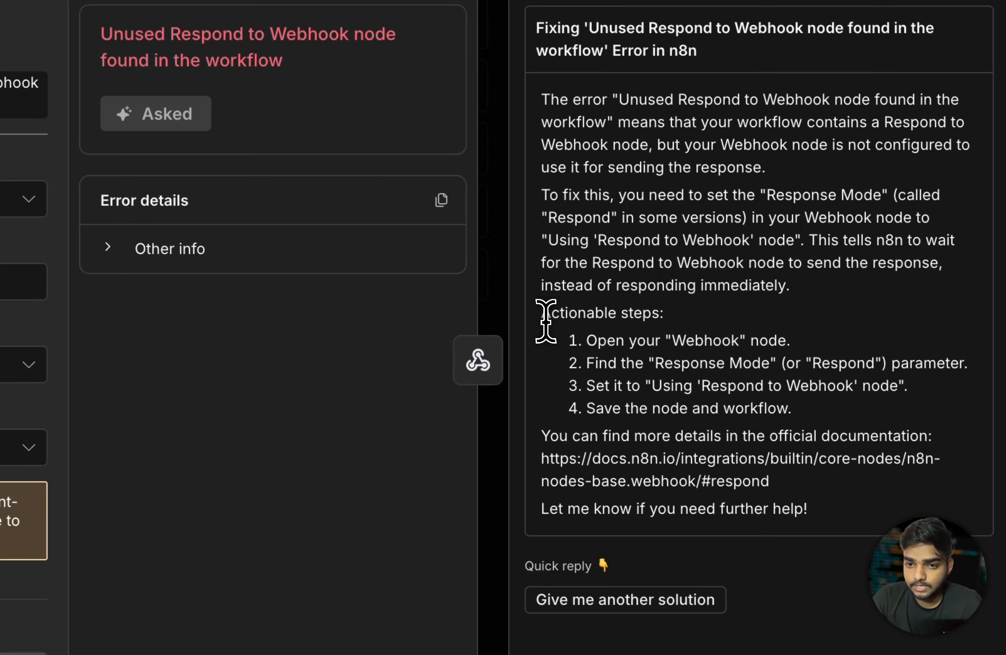
left_click_drag(757, 344, 888, 344)
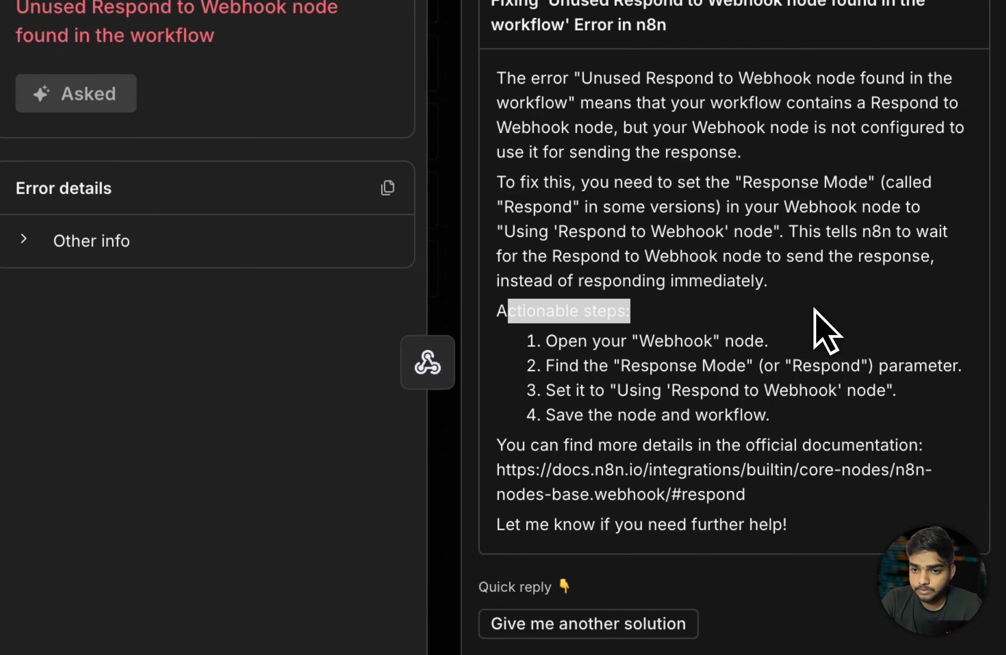
left_click(788, 386)
left_click_drag(572, 345, 774, 348)
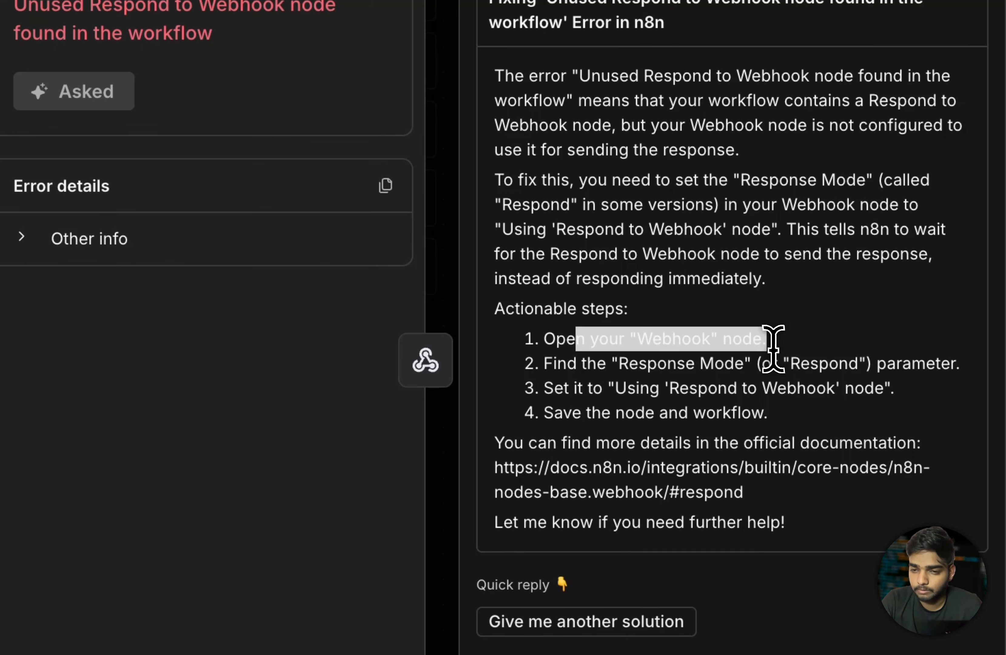
left_click(764, 393)
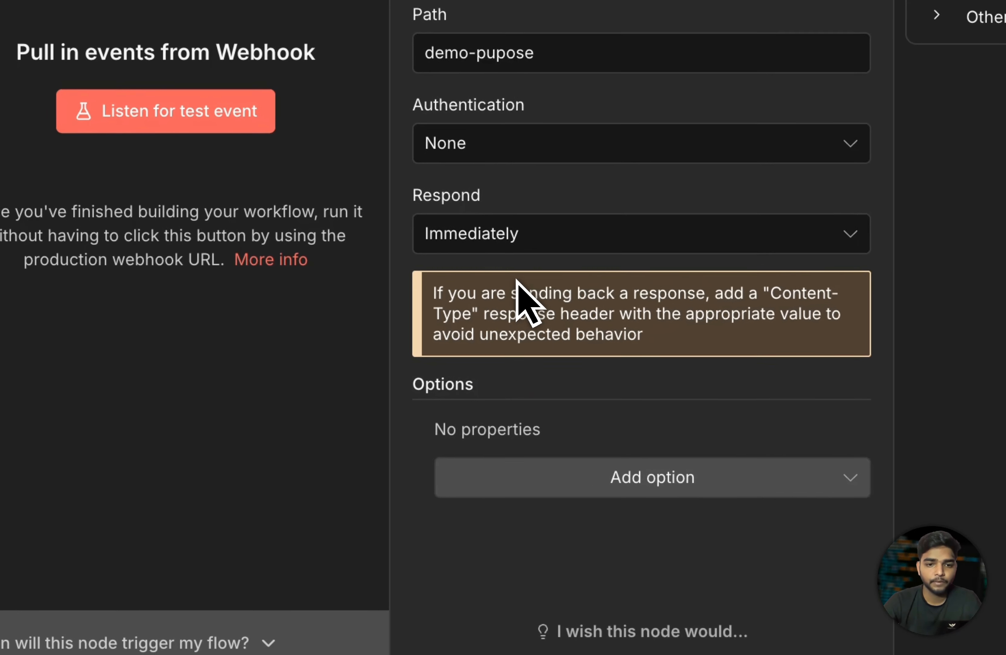
- Set the Webhook's Respond option to "Using 'Respond to Webhook' Node" and execute the workflow
left_click(591, 245)
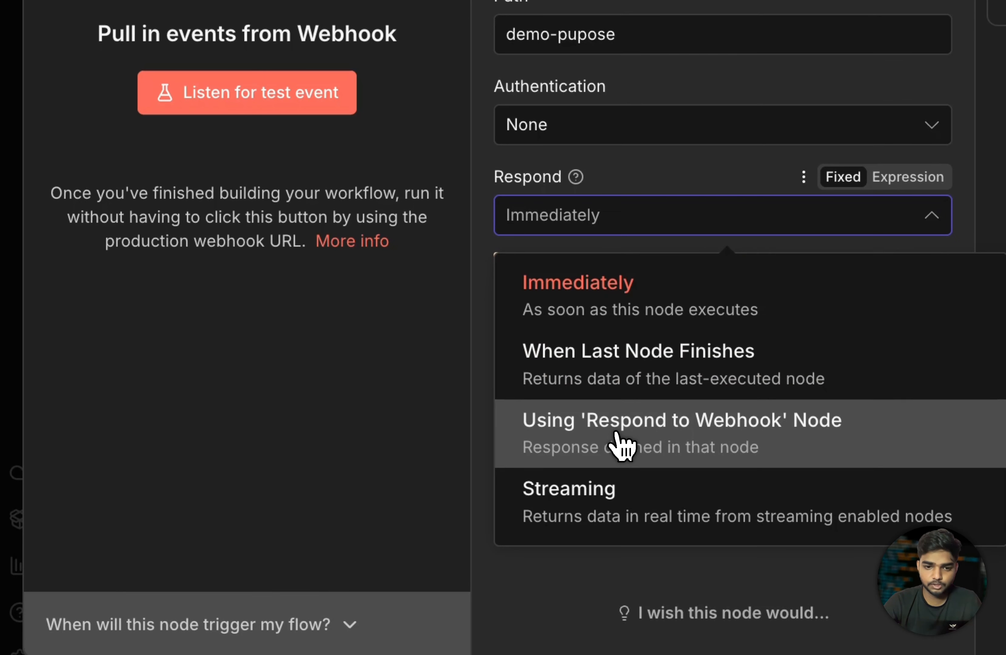
left_click(620, 447)
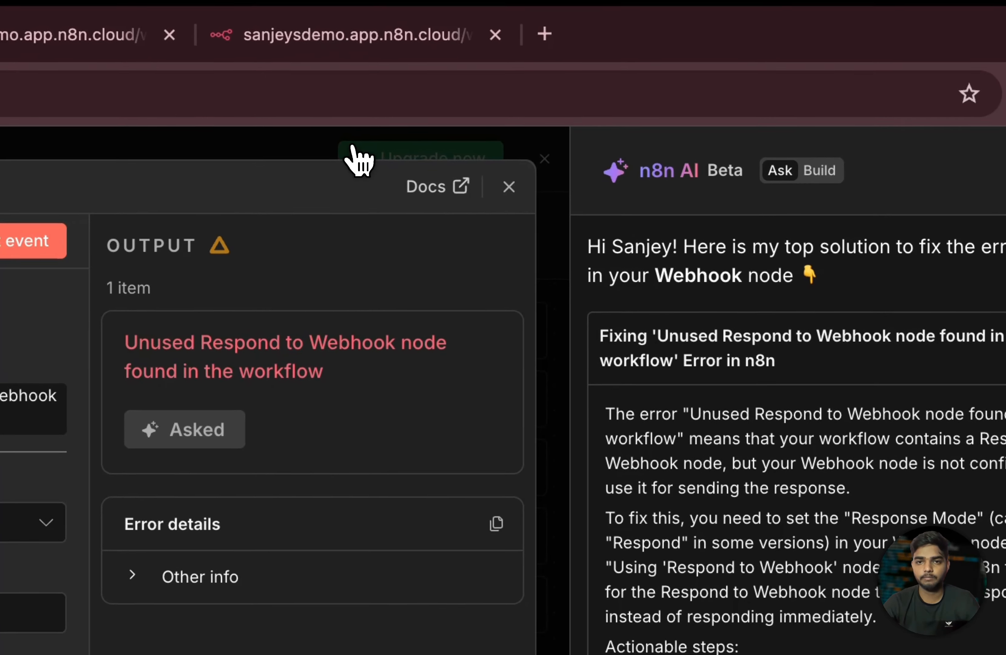
key("Escape")
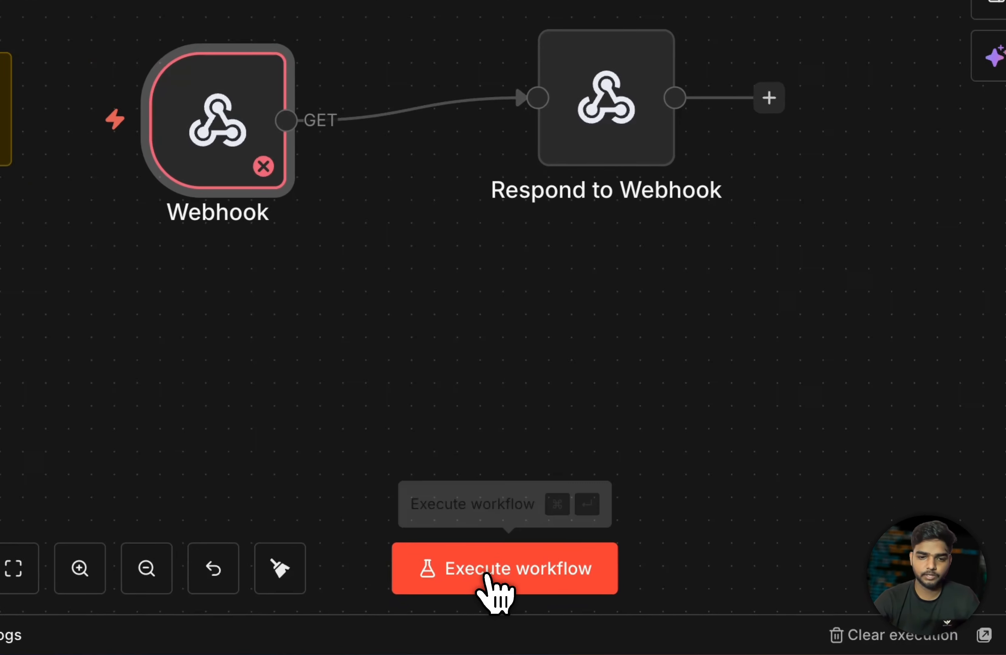
left_click(435, 608)
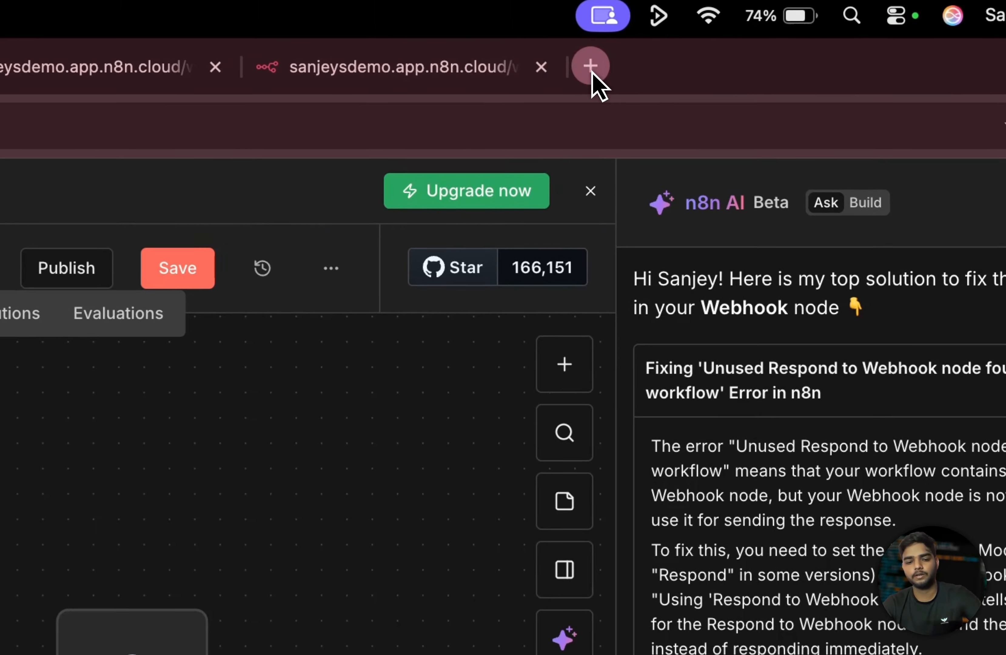
- Call the webhook-test URL in a new Chrome tab and confirm the Status True JSON reply
left_click(650, 24)
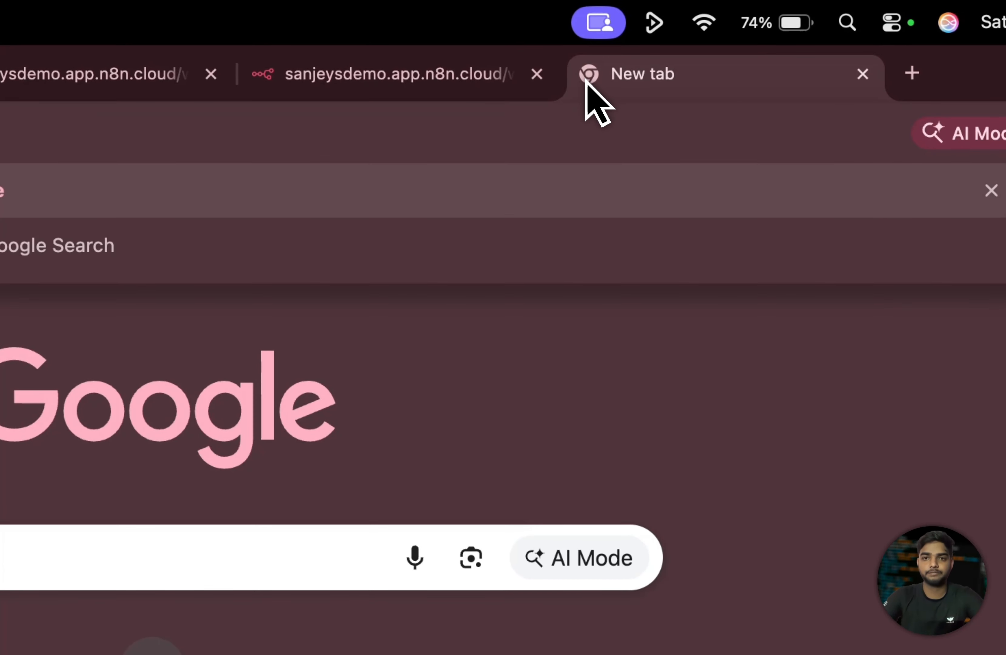
key("Return")
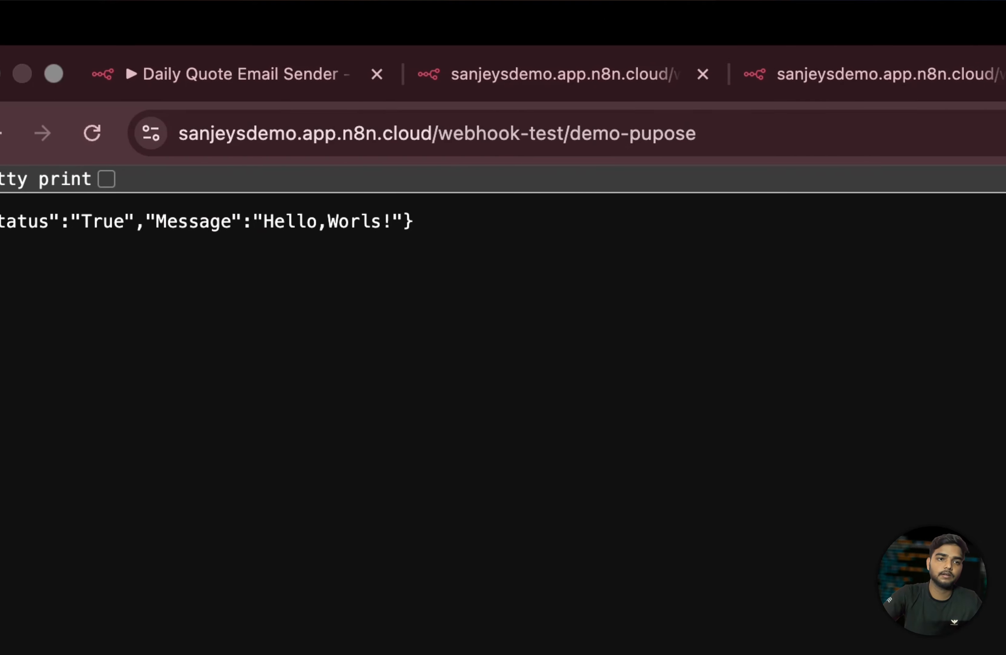
left_click_drag(2, 221, 425, 244)
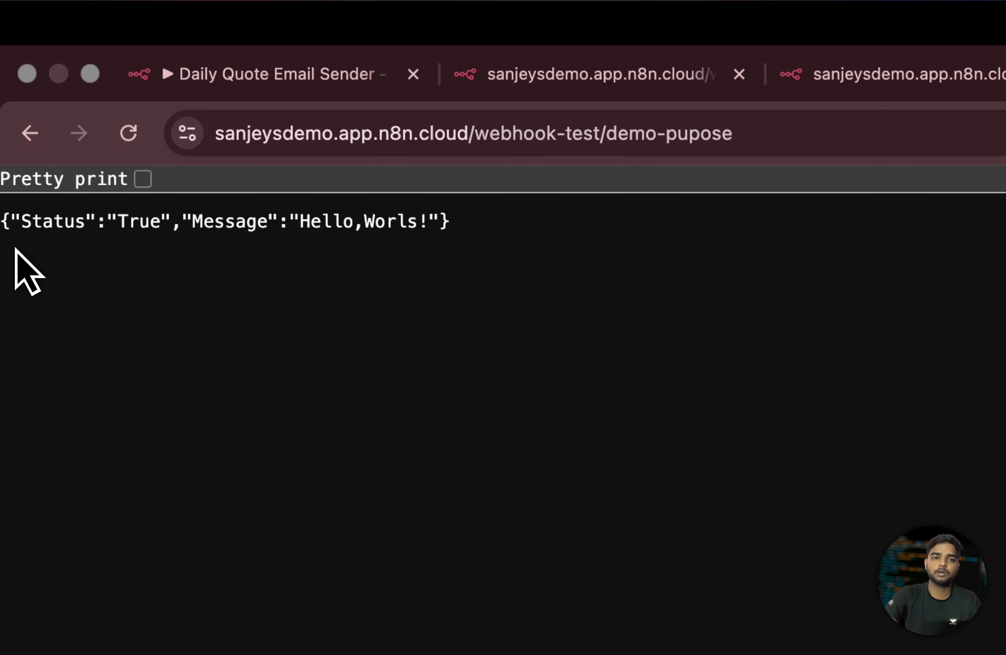
left_click(278, 83)
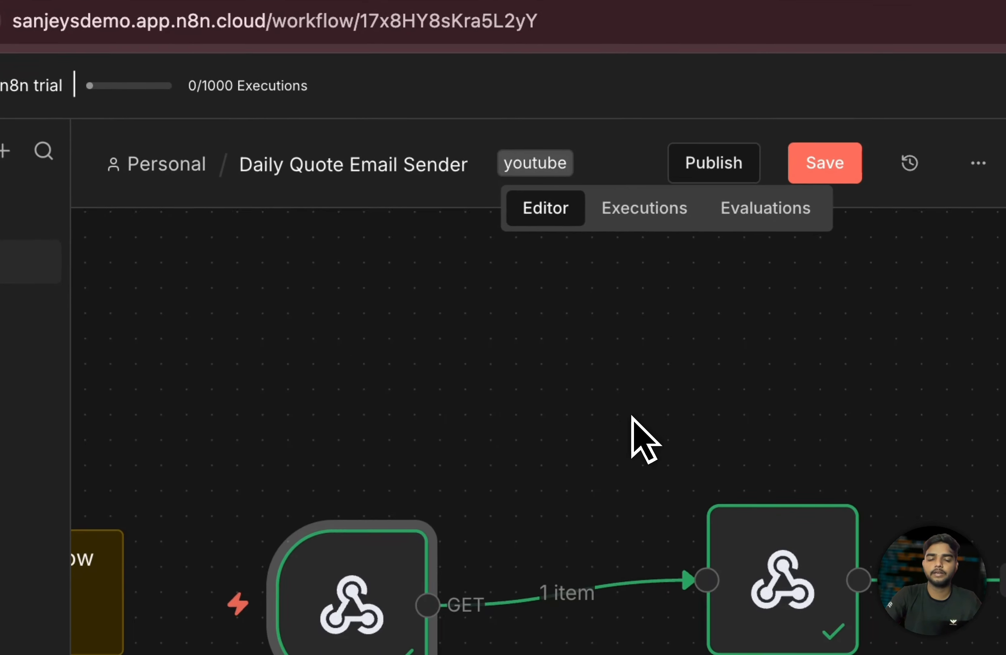
- Dismiss the Upgrade now trial banner and collapse the n8n AI assistant panel
scroll(417, 268, "down", 1)
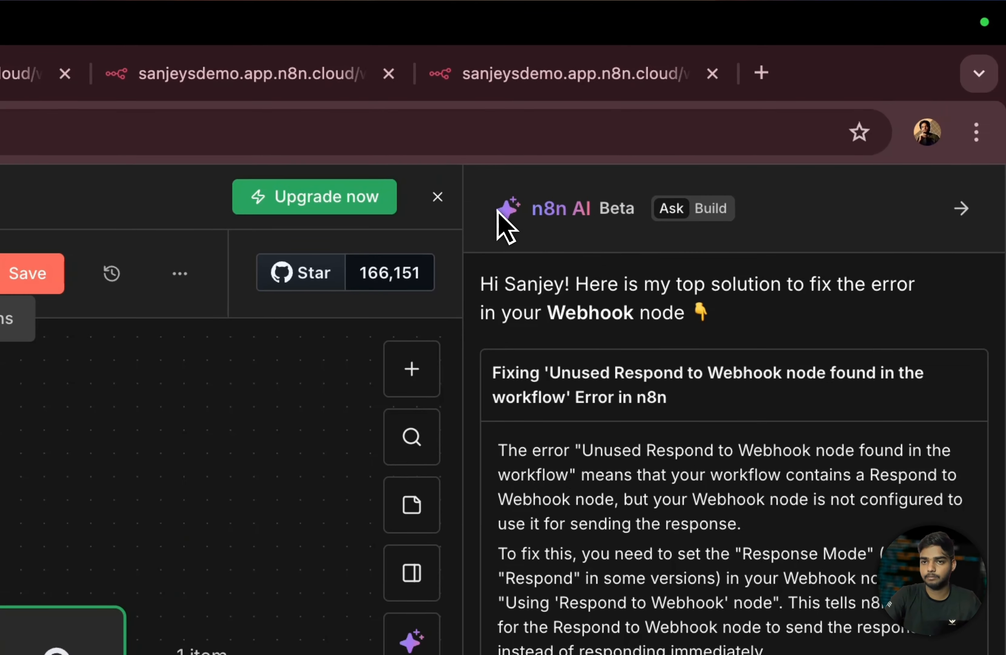
left_click_drag(769, 117, 839, 107)
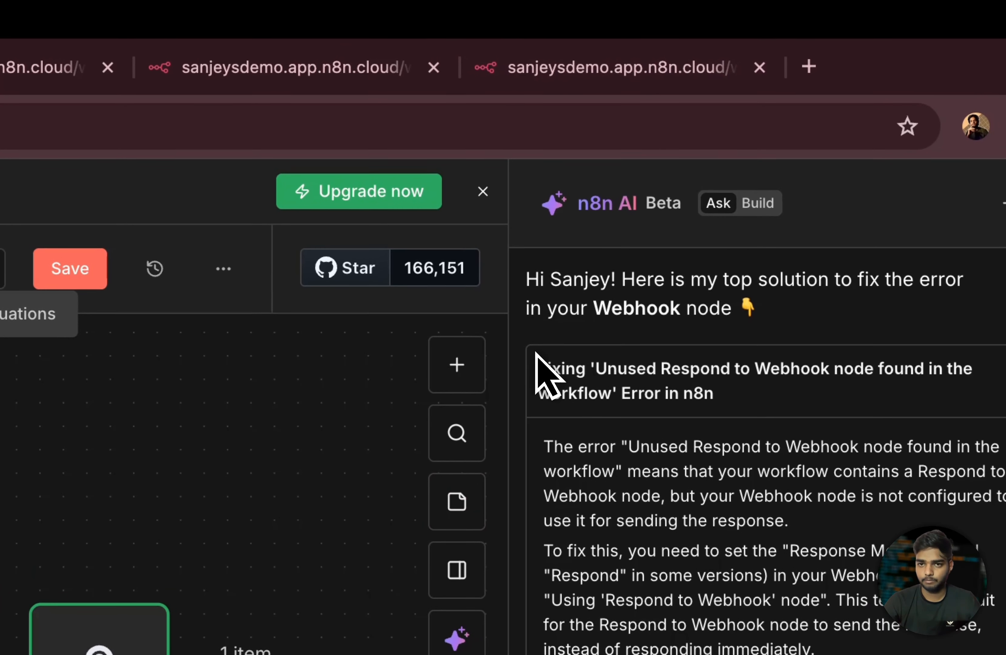
left_click(483, 191)
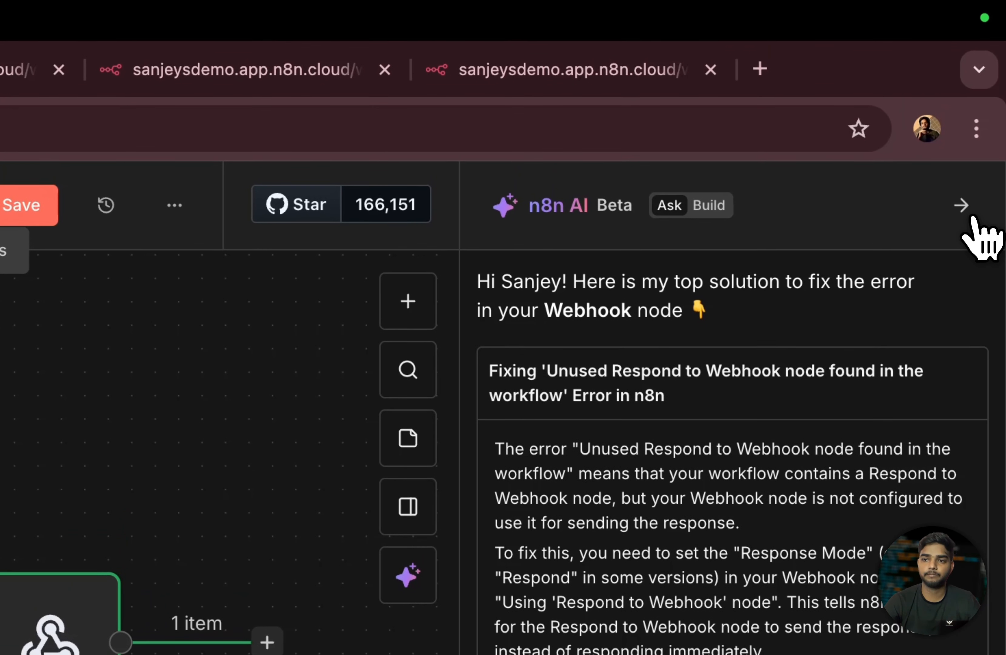
left_click(965, 208)
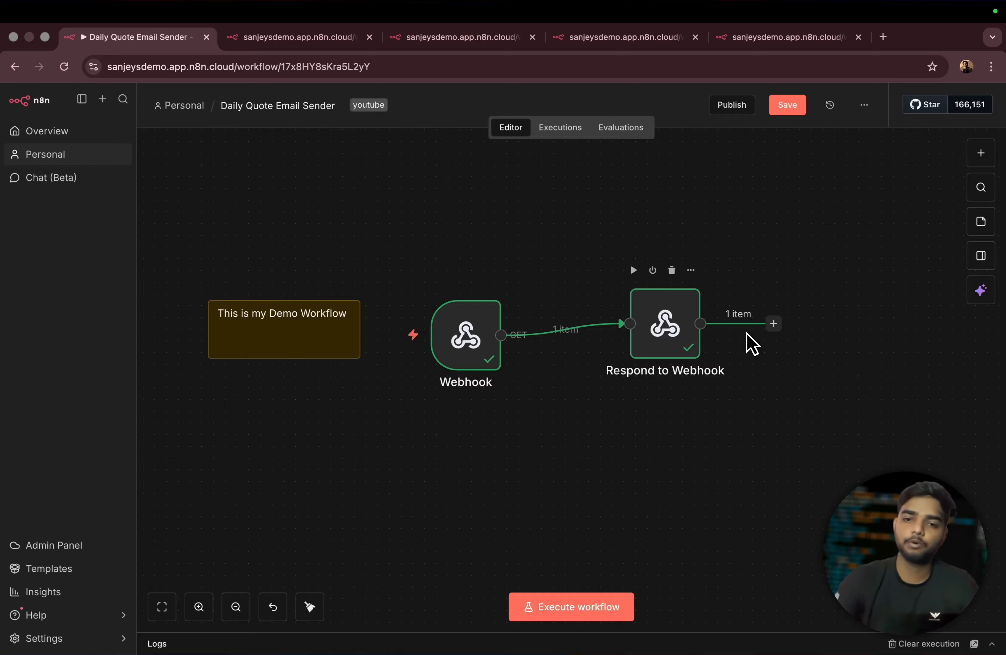
- Zoom in and open the Webhook node to check its Respond setting
left_click_drag(385, 204, 929, 485)
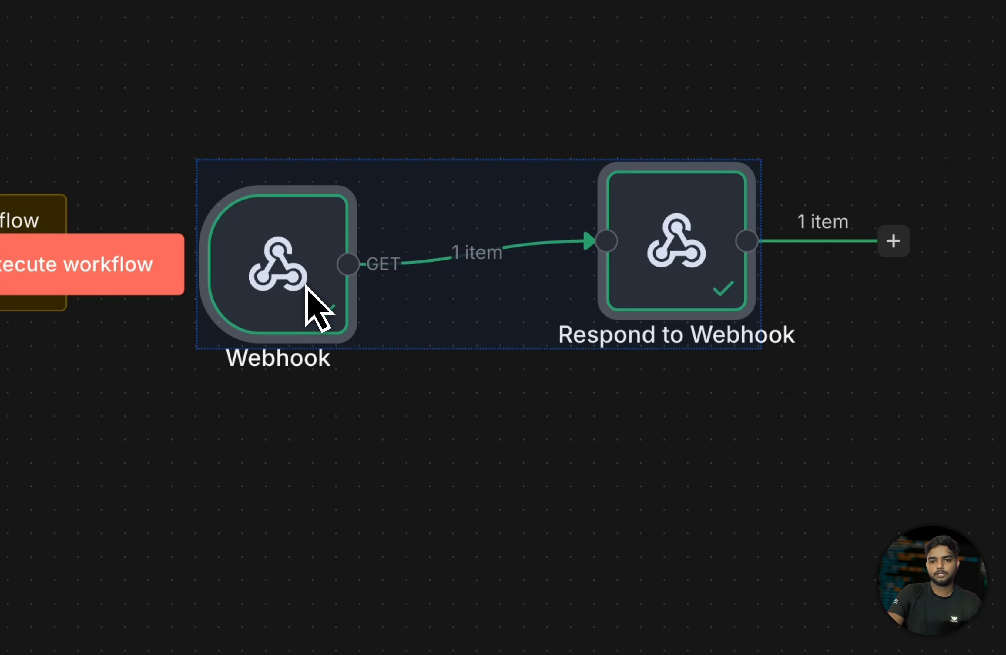
left_click(534, 114)
double_click(218, 61)
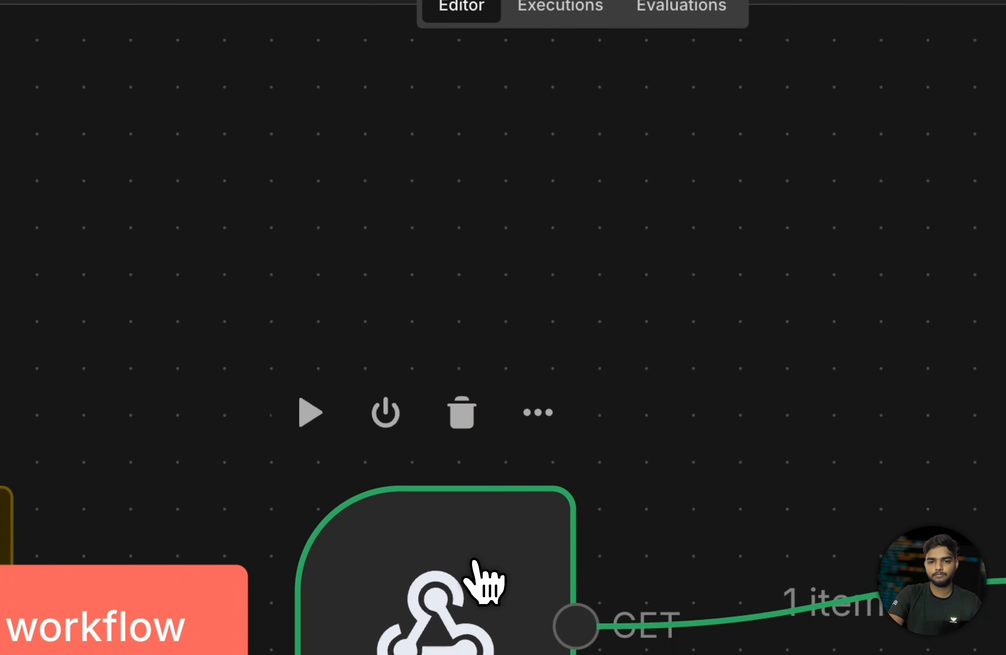
scroll(474, 561, "down", 5)
scroll(489, 429, "up", 5)
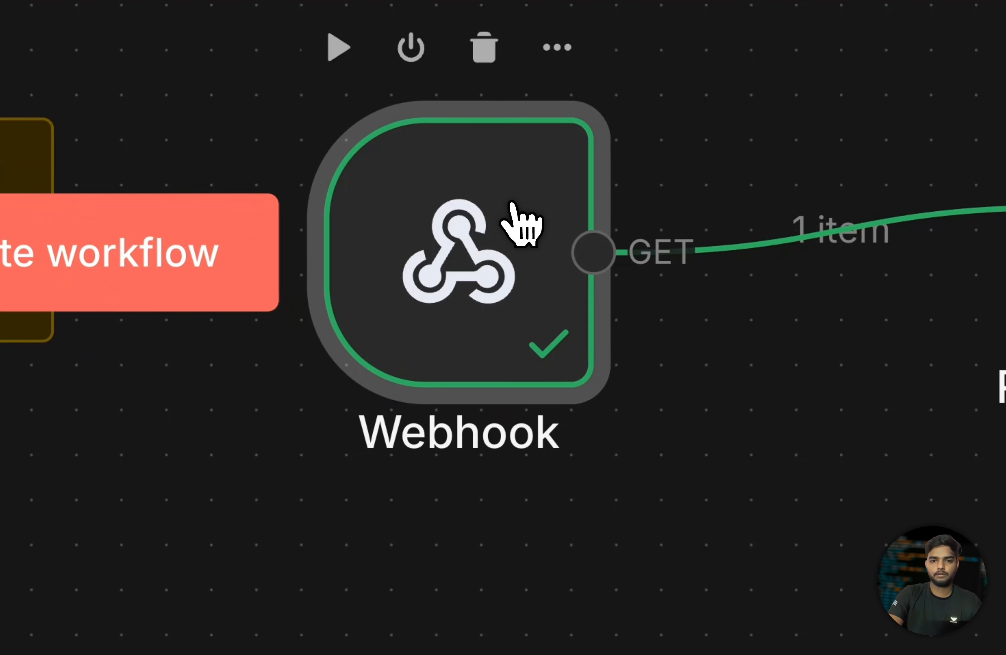
double_click(499, 374)
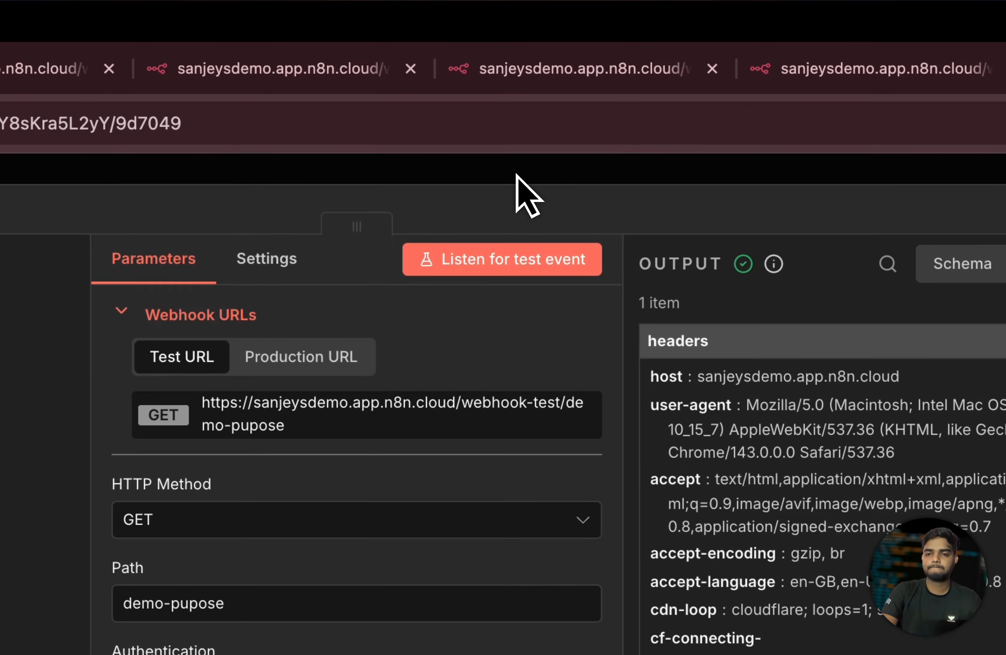
left_click(590, 90)
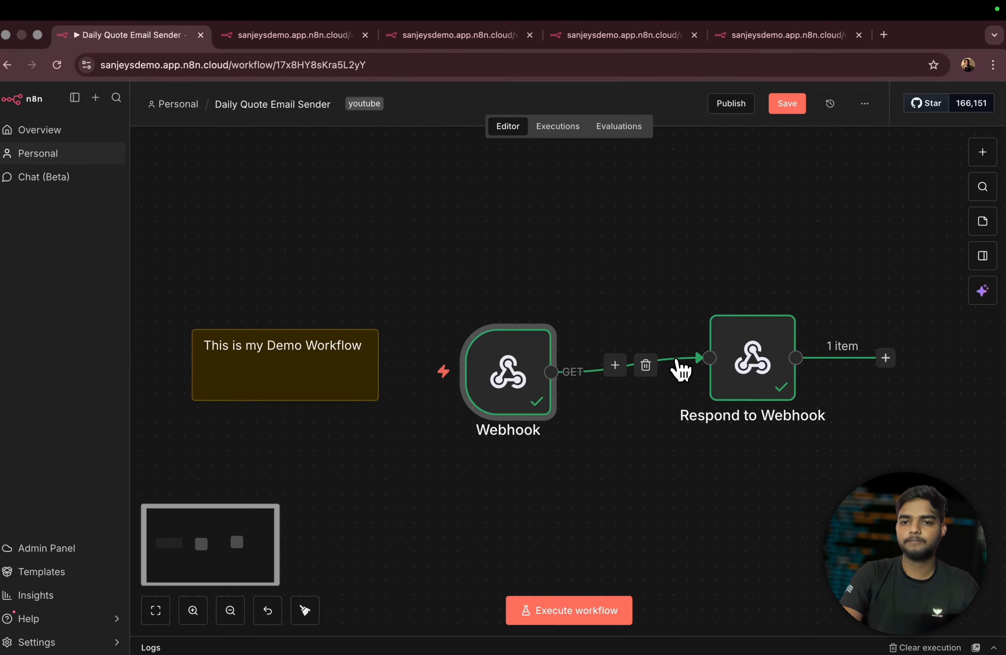
- Select the Webhook and Respond to Webhook nodes and delete both
scroll(574, 472, "up", 2)
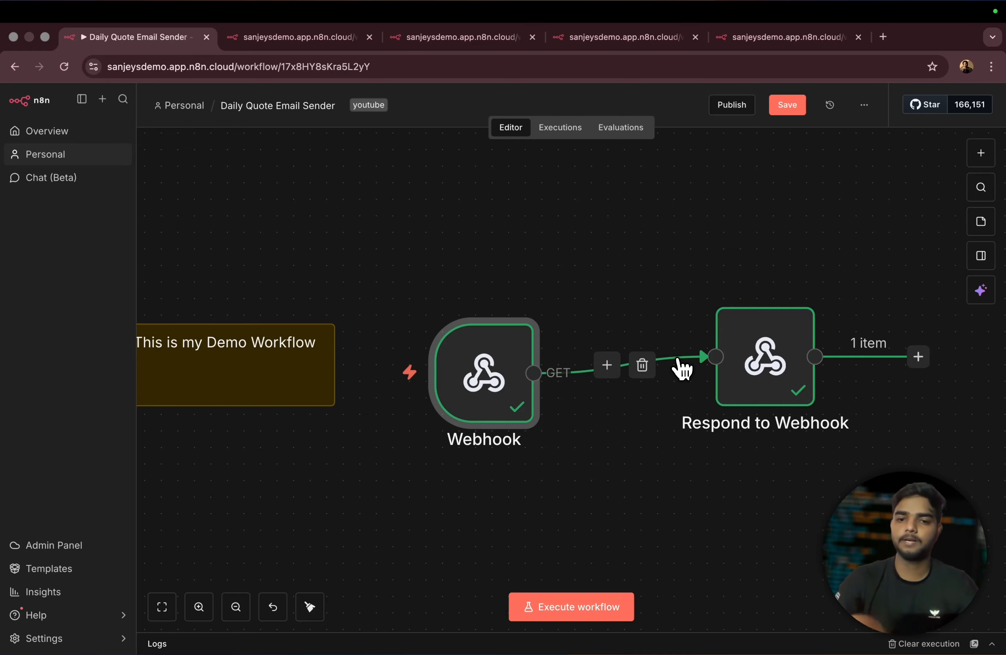
scroll(742, 363, "down", 2)
scroll(743, 365, "down", 3)
scroll(742, 364, "up", 3)
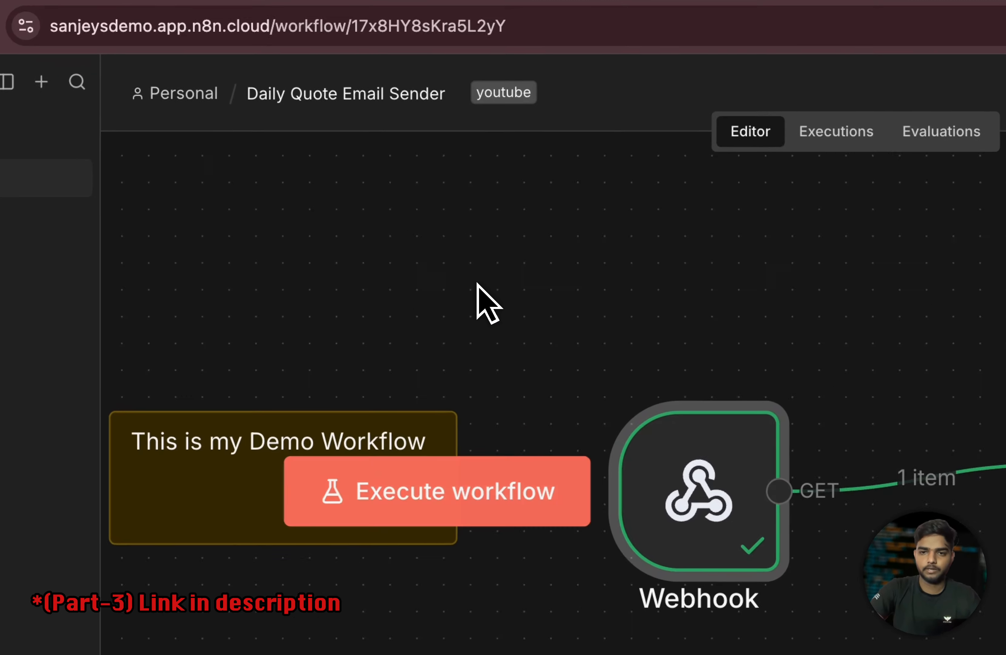
left_click_drag(447, 218, 997, 445)
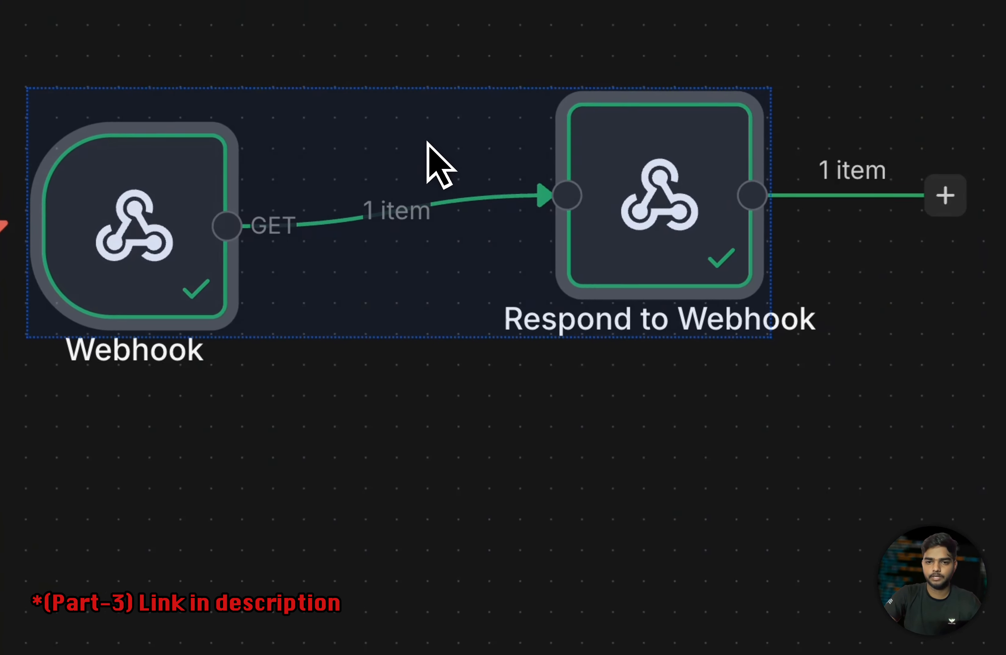
right_click(956, 422)
left_click(570, 612)
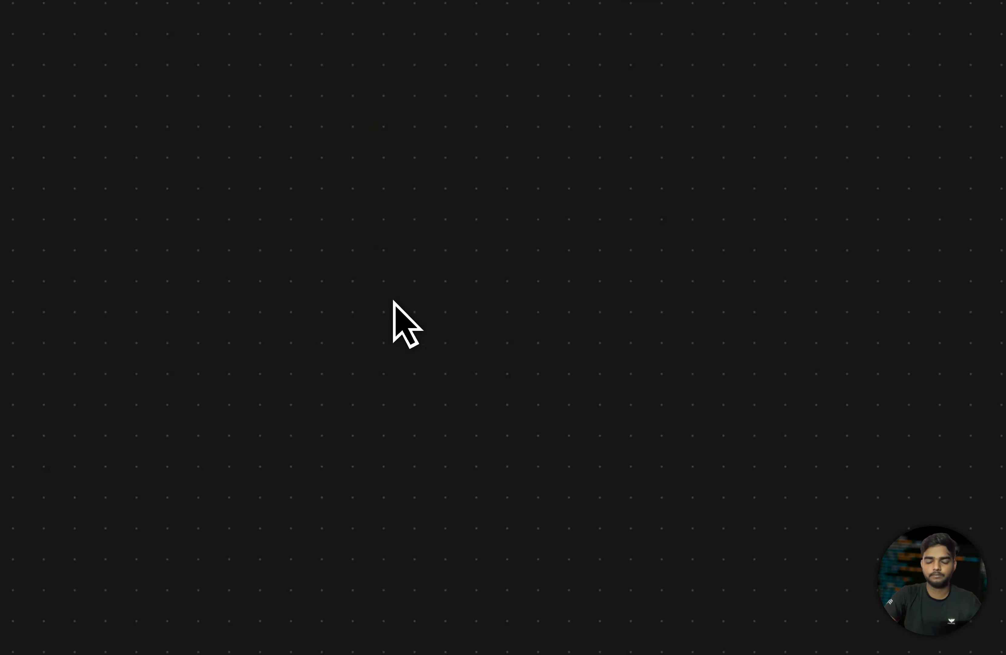